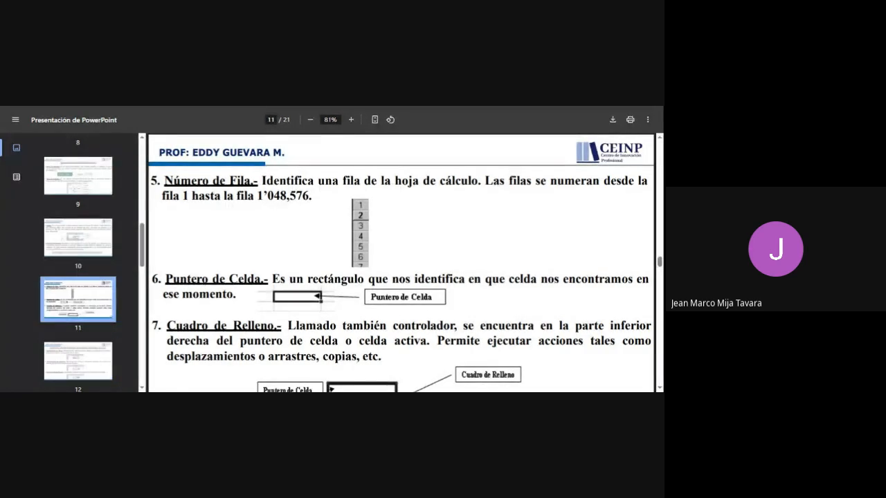
Step: Read the slides on row numbers, the cell pointer, the fill handle and entering text, numbers and dates in cells
{"action": "scroll", "coordinate": [396, 314], "scroll_direction": "down", "scroll_amount": 1}
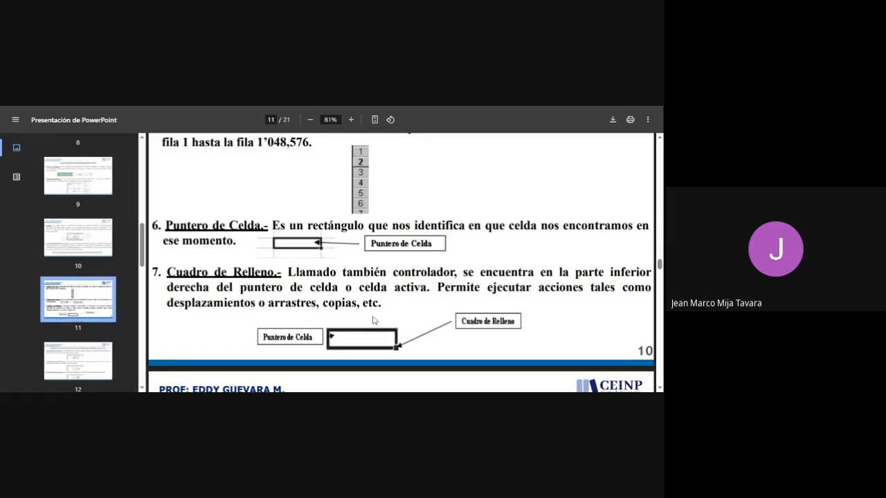
{"action": "scroll", "coordinate": [372, 320], "scroll_direction": "down", "scroll_amount": 3}
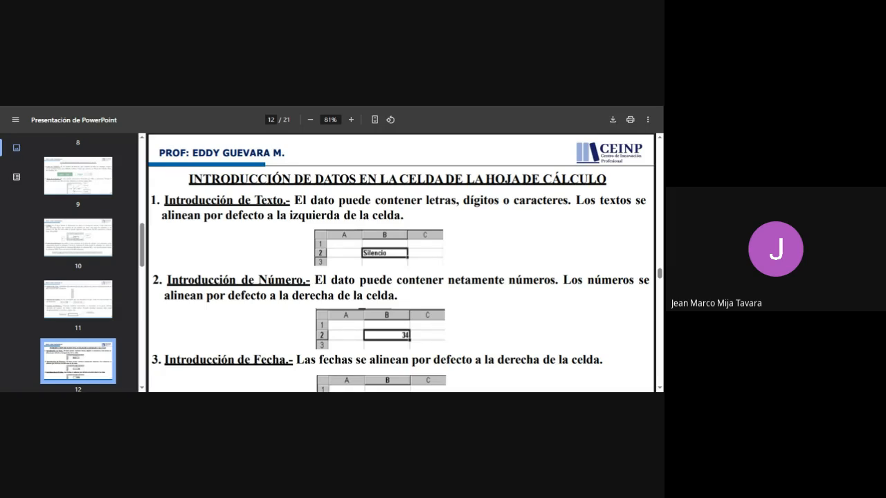
{"action": "scroll", "coordinate": [391, 258], "scroll_direction": "down", "scroll_amount": 3}
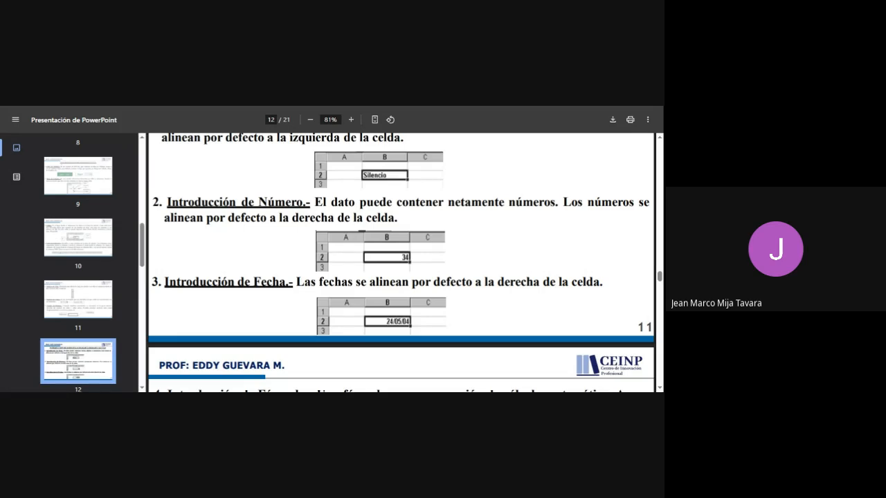
{"action": "scroll", "coordinate": [390, 259], "scroll_direction": "up", "scroll_amount": 1}
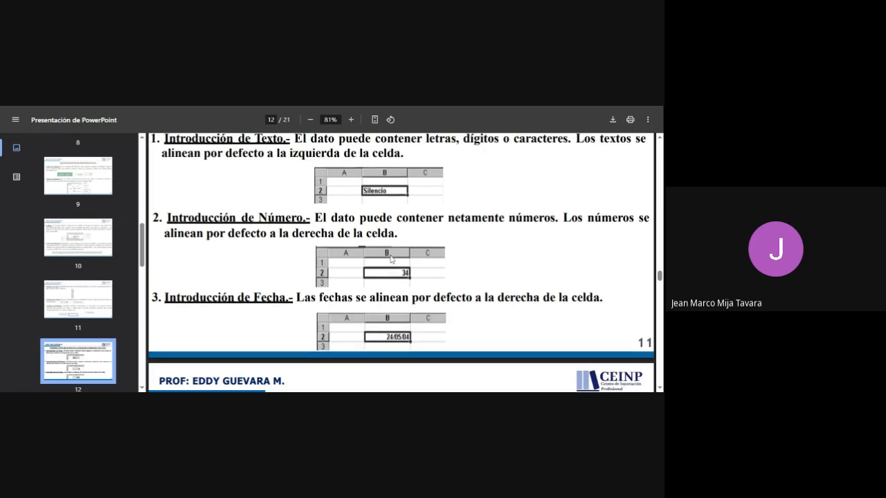
{"action": "scroll", "coordinate": [391, 259], "scroll_direction": "down", "scroll_amount": 1}
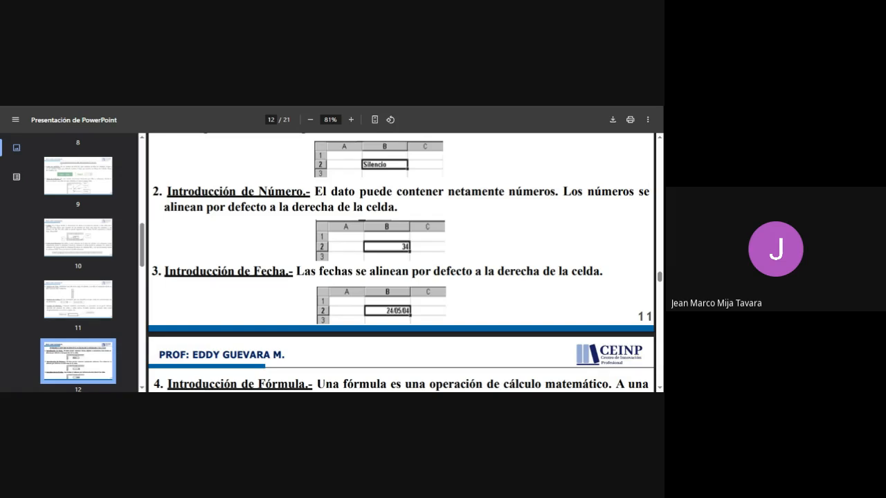
{"action": "scroll", "coordinate": [401, 263], "scroll_direction": "down", "scroll_amount": 4}
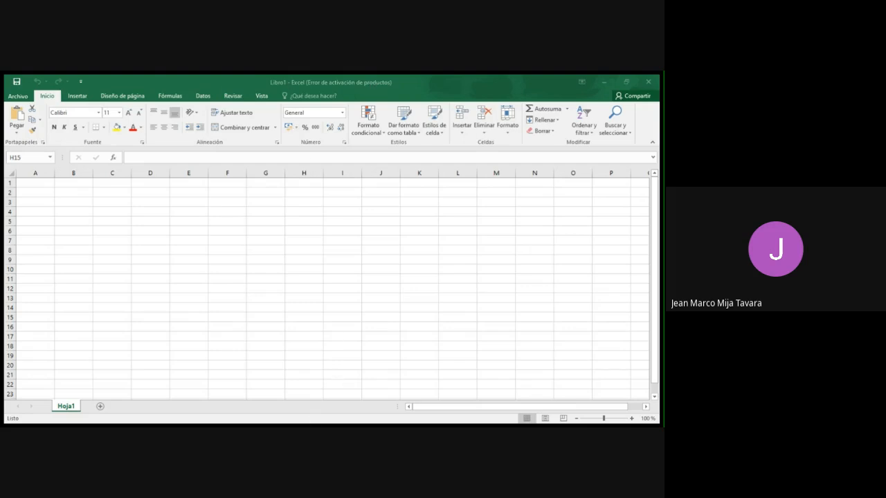
{"action": "left_click", "coordinate": [330, 432]}
{"action": "left_click", "coordinate": [232, 260]}
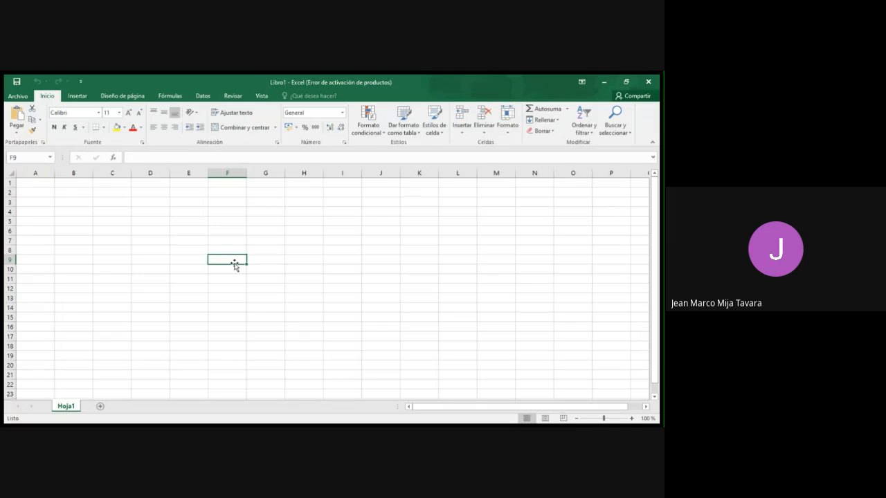
{"action": "type", "text": "+"}
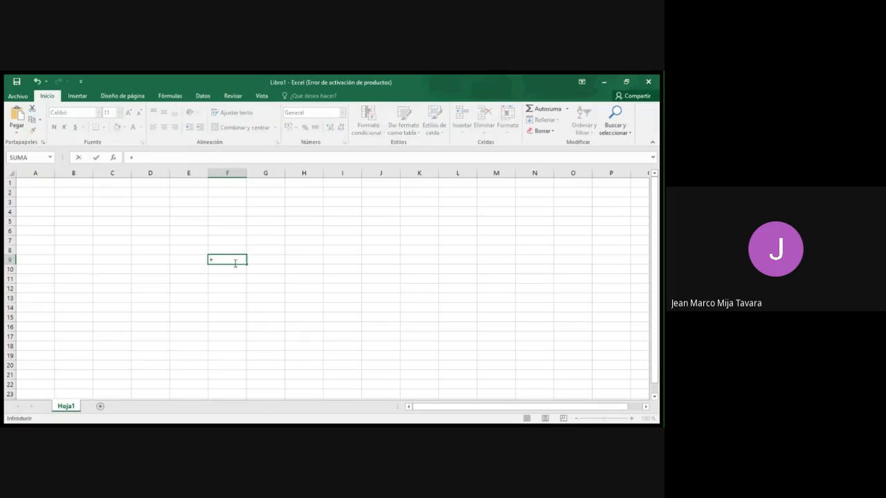
{"action": "left_click", "coordinate": [115, 261]}
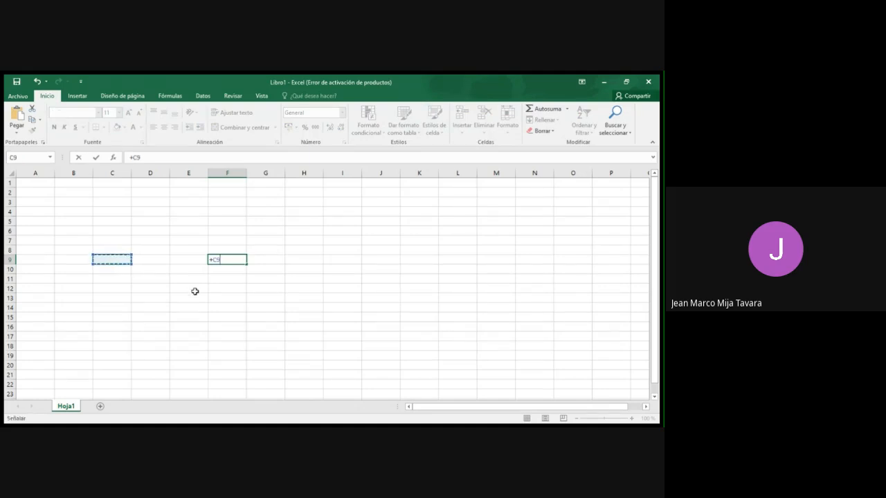
{"action": "key", "text": "Escape"}
Step: Enter 15 in cell C9 and 20 in cell D9
{"action": "left_click", "coordinate": [107, 258]}
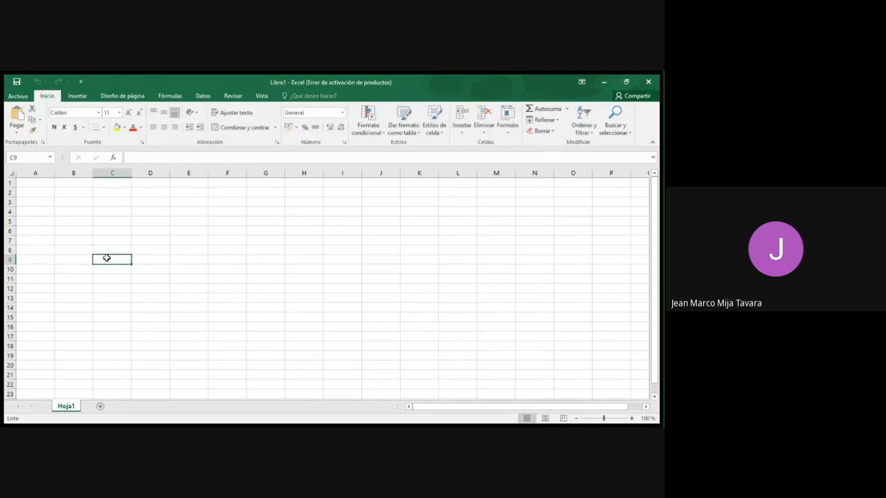
{"action": "type", "text": "15"}
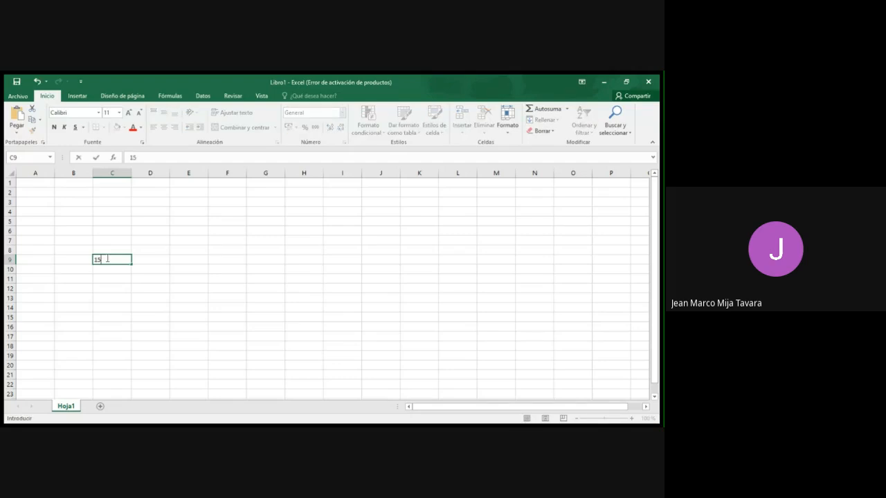
{"action": "left_click", "coordinate": [155, 260]}
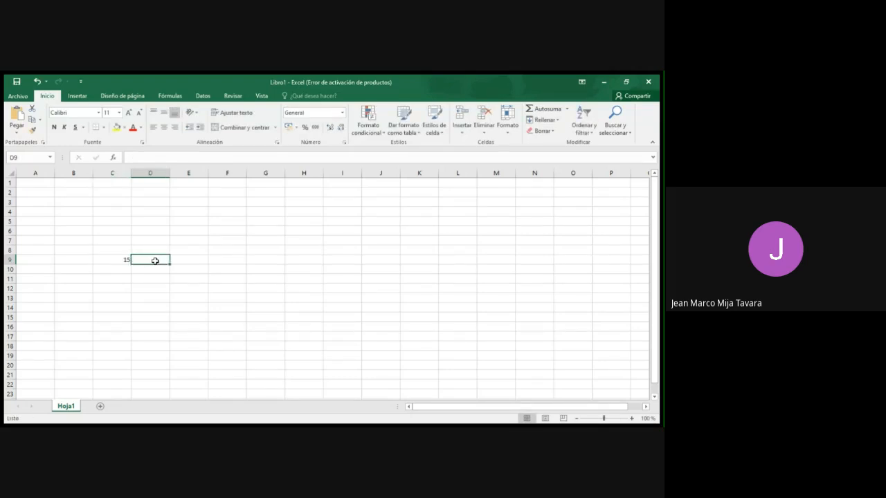
{"action": "type", "text": "20"}
{"action": "left_click", "coordinate": [197, 264]}
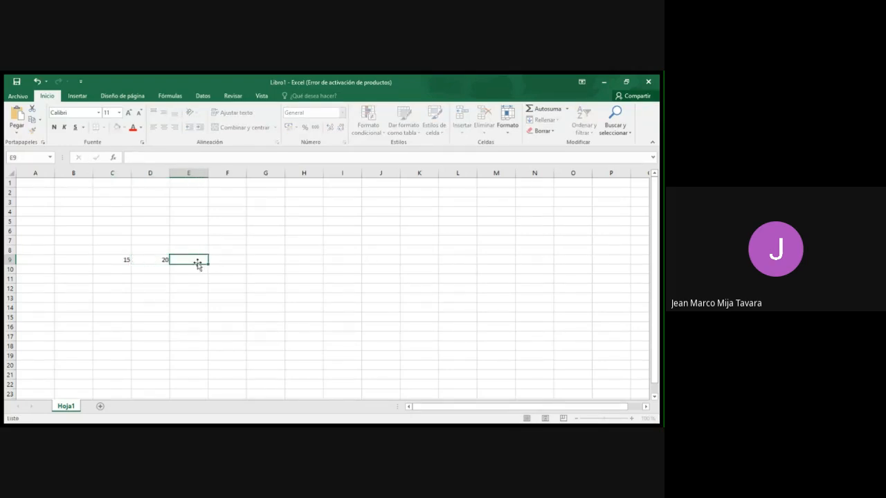
Step: Enter the formula +C9*D9 in cell F9 to multiply the two numbers
{"action": "left_click", "coordinate": [121, 260]}
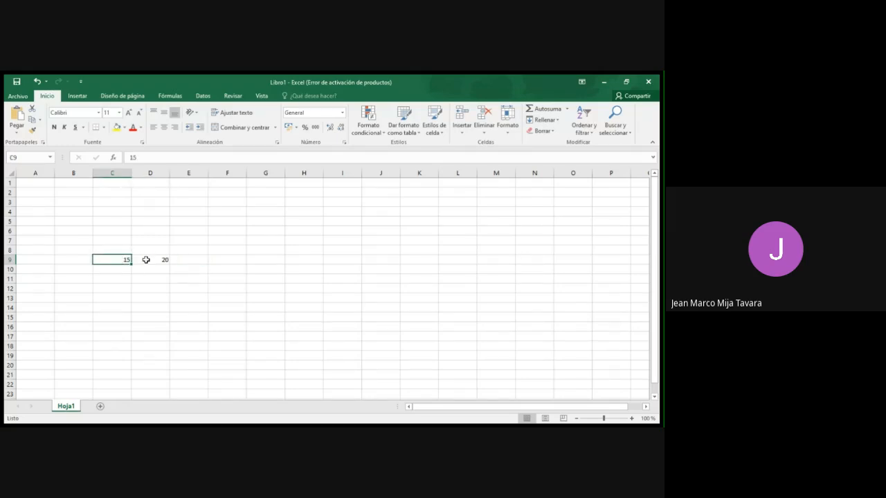
{"action": "left_click", "coordinate": [145, 260]}
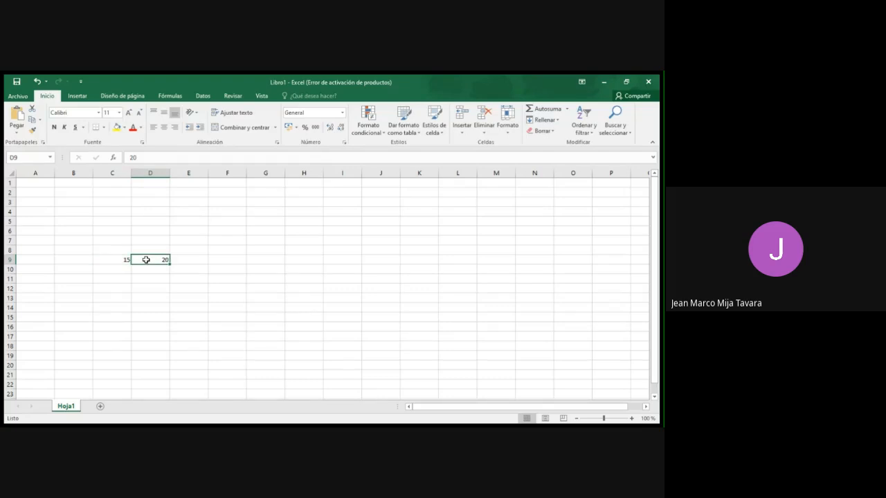
{"action": "left_click", "coordinate": [220, 262]}
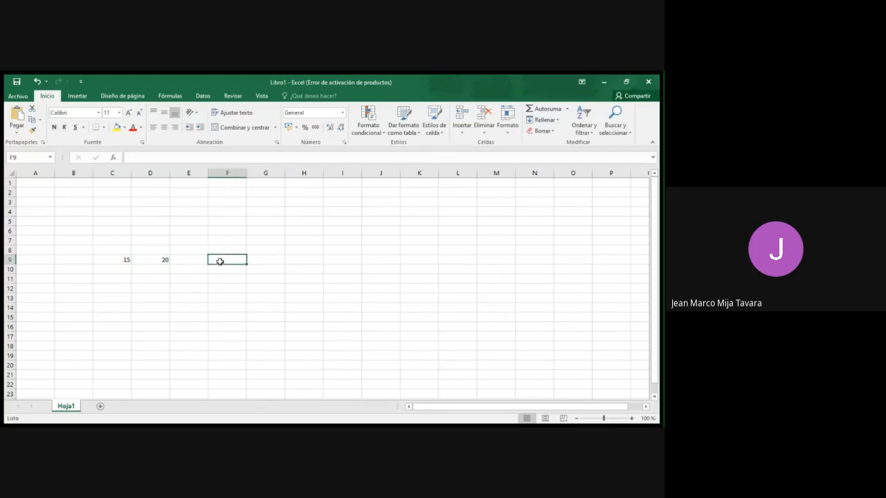
{"action": "type", "text": "+"}
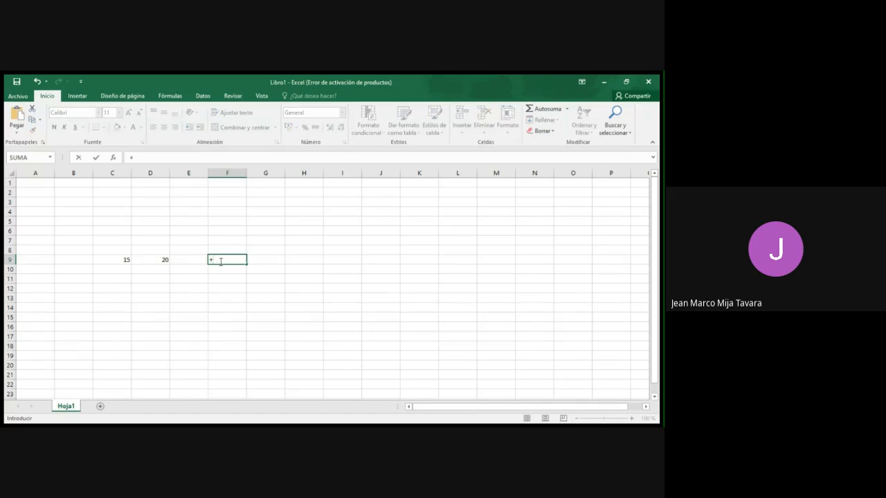
{"action": "left_click", "coordinate": [124, 259]}
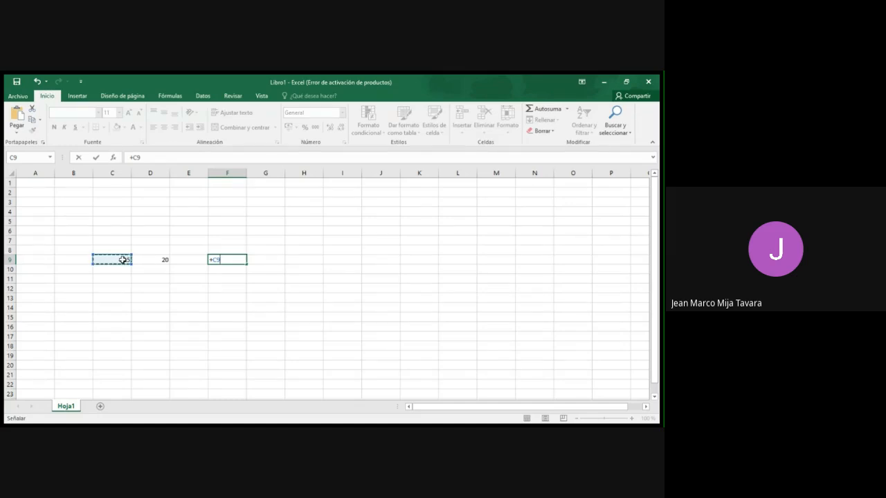
{"action": "type", "text": "*"}
{"action": "left_click", "coordinate": [155, 258]}
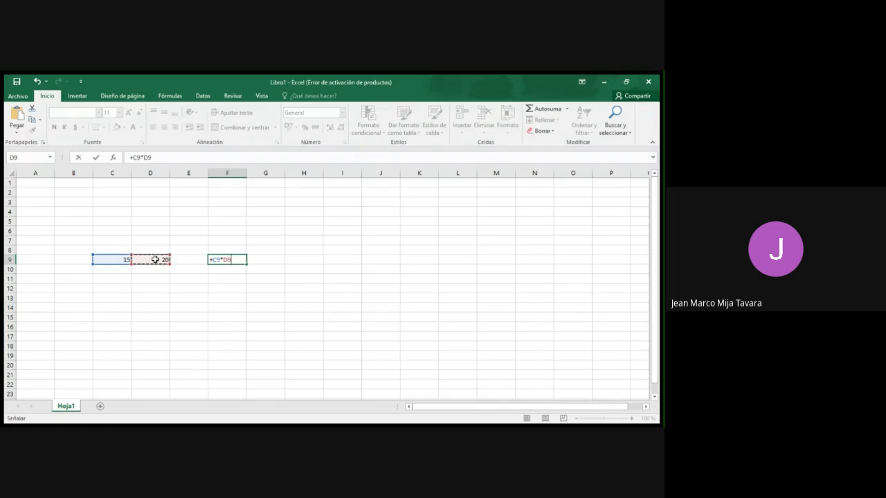
{"action": "key", "text": "Return"}
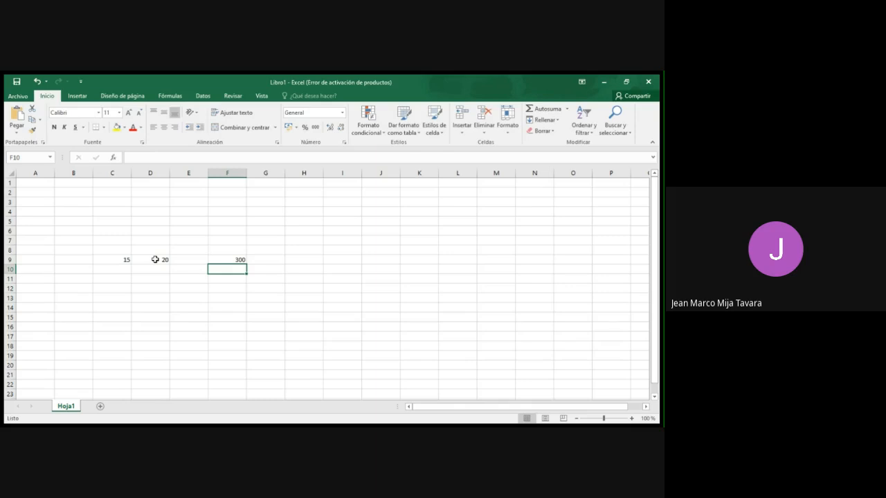
Step: Replace the multiplication operator in F9 with a division so the formula reads =+C9/D9
{"action": "double_click", "coordinate": [237, 259]}
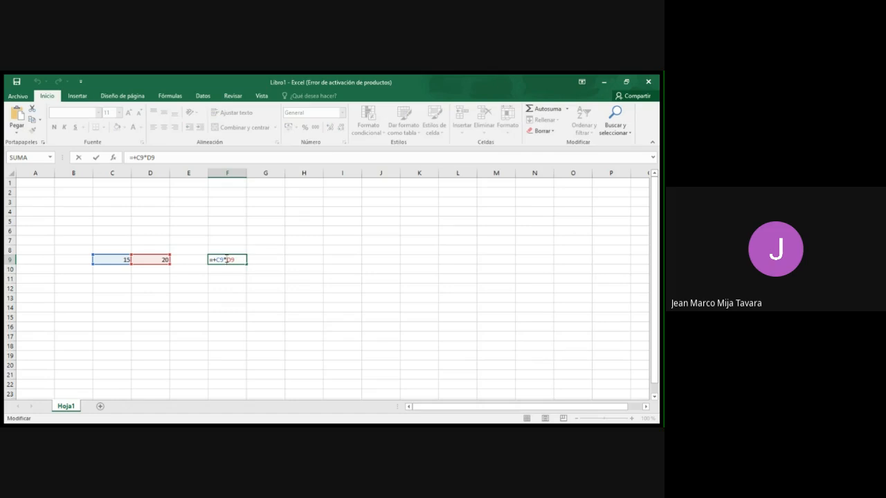
{"action": "left_click", "coordinate": [226, 260]}
{"action": "key", "text": "BackSpace"}
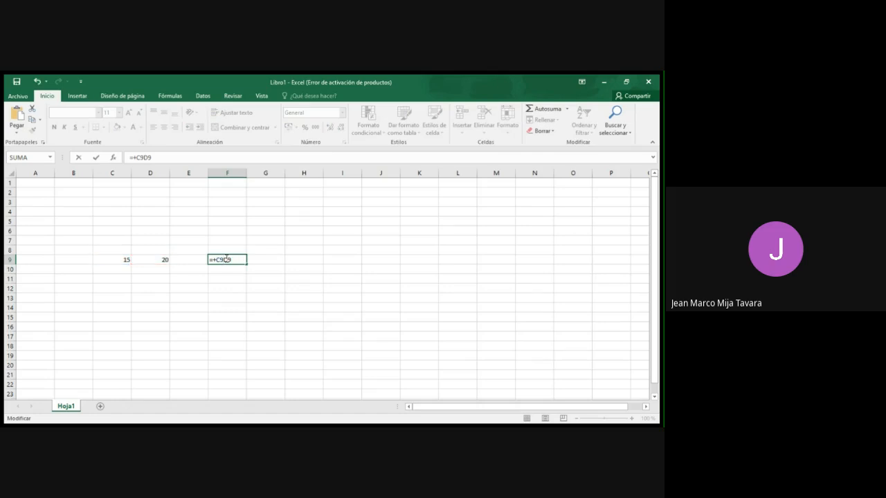
{"action": "type", "text": "/"}
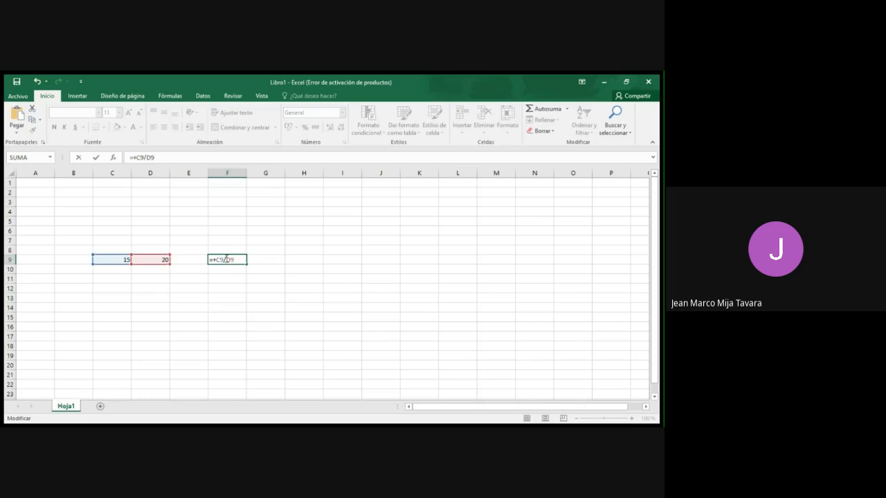
{"action": "key", "text": "Return"}
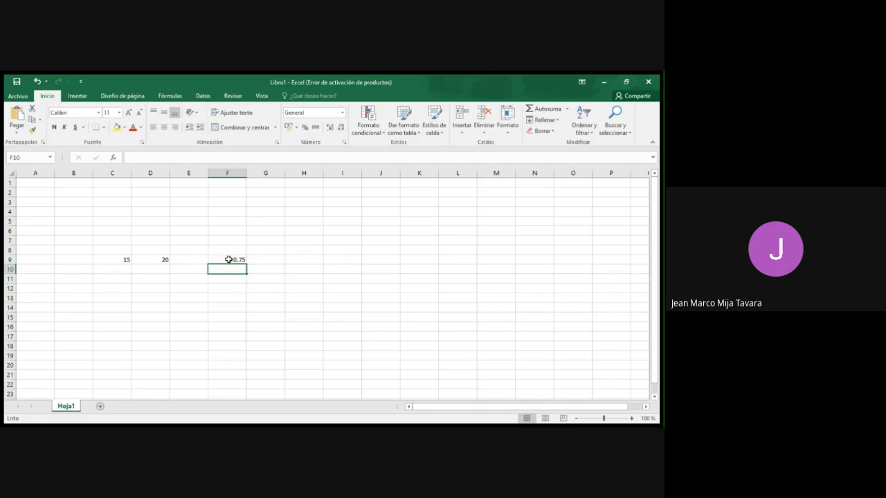
Step: Enclose the division in F9 in parentheses so the formula reads =+(C9/D9)
{"action": "left_click", "coordinate": [228, 259]}
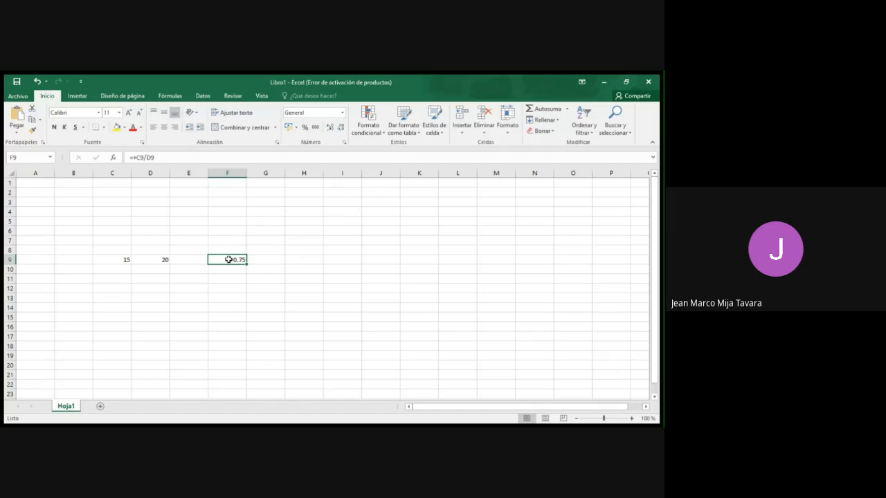
{"action": "left_click", "coordinate": [122, 262]}
{"action": "left_click", "coordinate": [152, 260]}
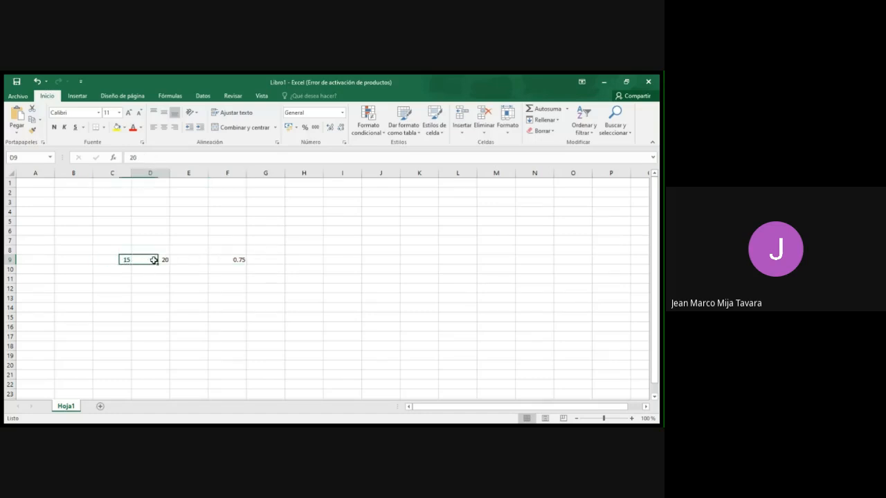
{"action": "left_click", "coordinate": [231, 259]}
{"action": "double_click", "coordinate": [231, 259]}
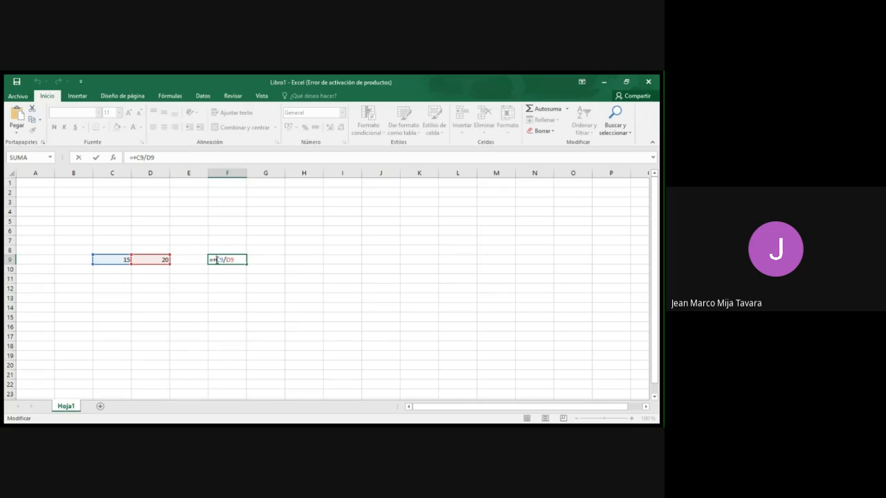
{"action": "left_click", "coordinate": [216, 260]}
{"action": "type", "text": "("}
{"action": "key", "text": "Return"}
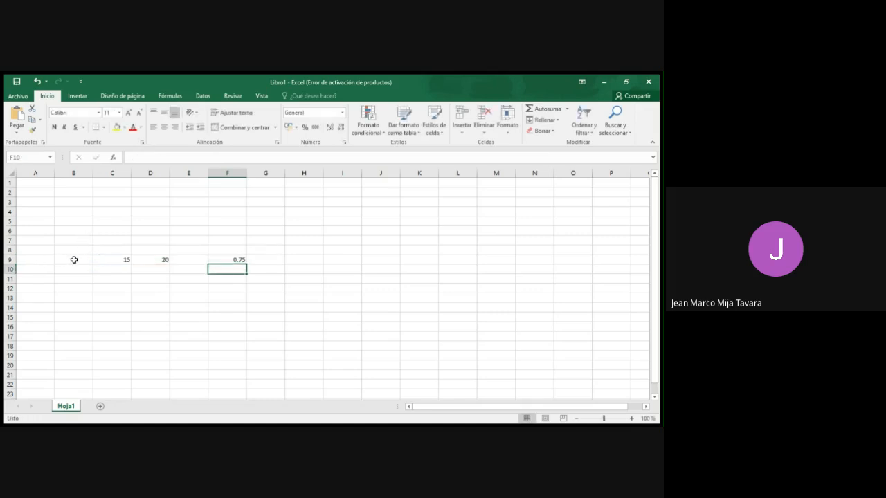
Step: Enter 2 in cell E9 as a third operand
{"action": "left_click", "coordinate": [74, 260]}
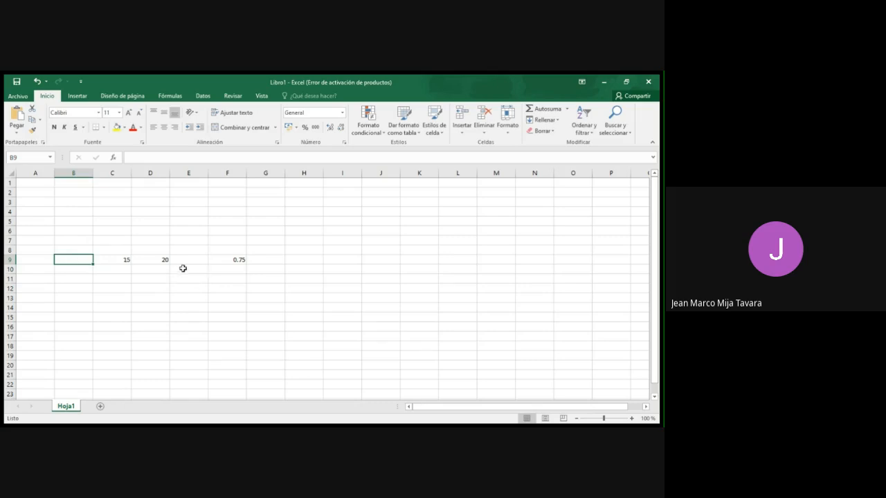
{"action": "left_click", "coordinate": [189, 261]}
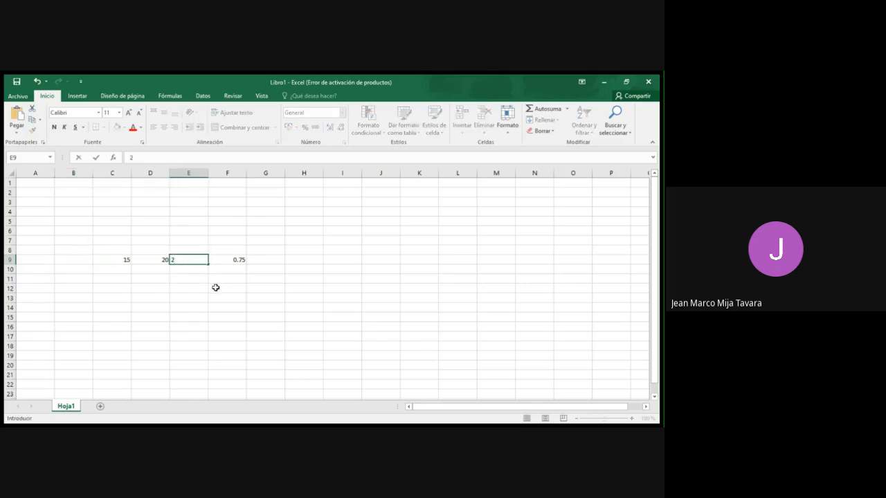
{"action": "left_click", "coordinate": [216, 289]}
{"action": "double_click", "coordinate": [231, 259]}
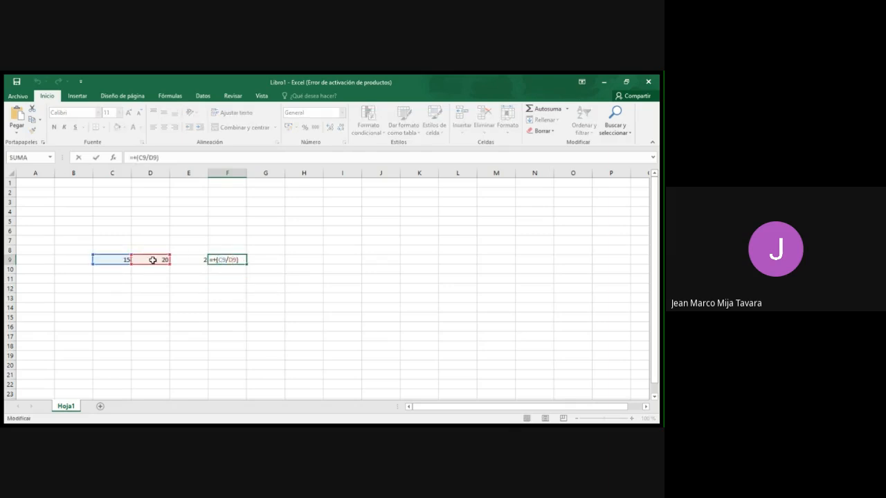
{"action": "left_click", "coordinate": [240, 261]}
{"action": "left_click", "coordinate": [109, 294]}
Step: Change the number in cell C9 to 100
{"action": "left_click", "coordinate": [123, 259]}
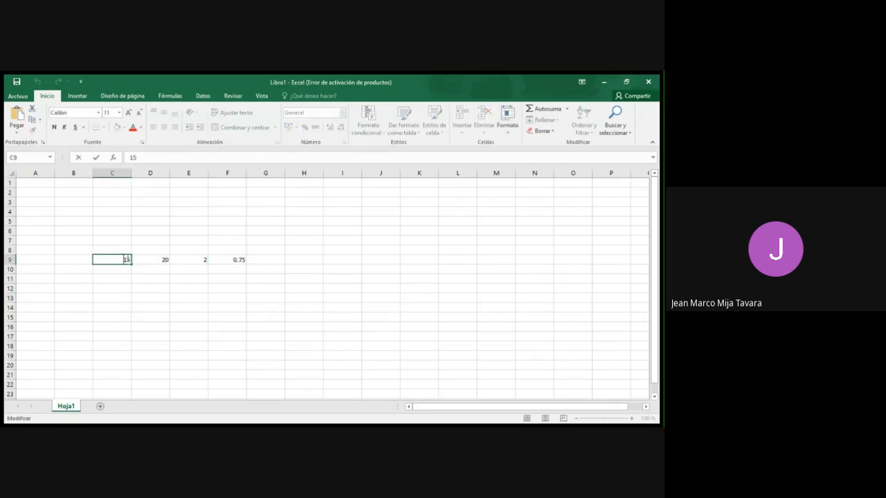
{"action": "key", "text": "Delete"}
{"action": "type", "text": "100"}
Step: Extend the formula in F9 to subtract E9, so it reads =+(C9/D9)-E9
{"action": "double_click", "coordinate": [230, 260]}
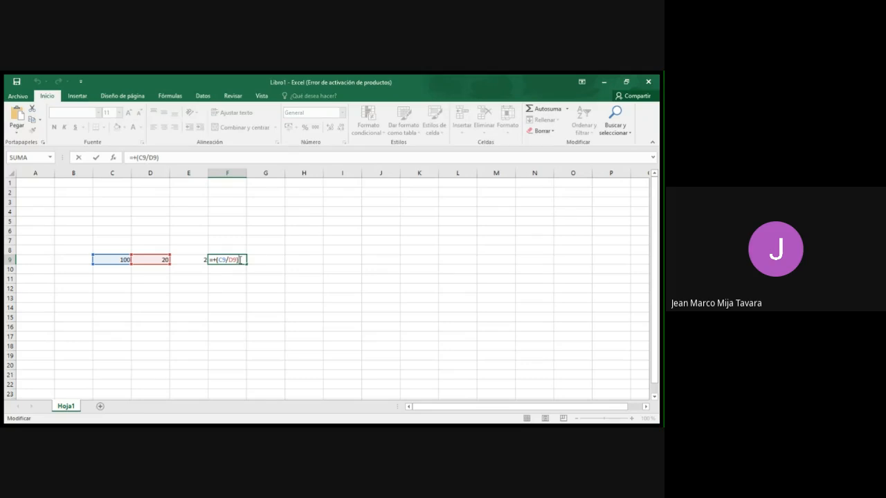
{"action": "type", "text": "-"}
{"action": "left_click", "coordinate": [193, 259]}
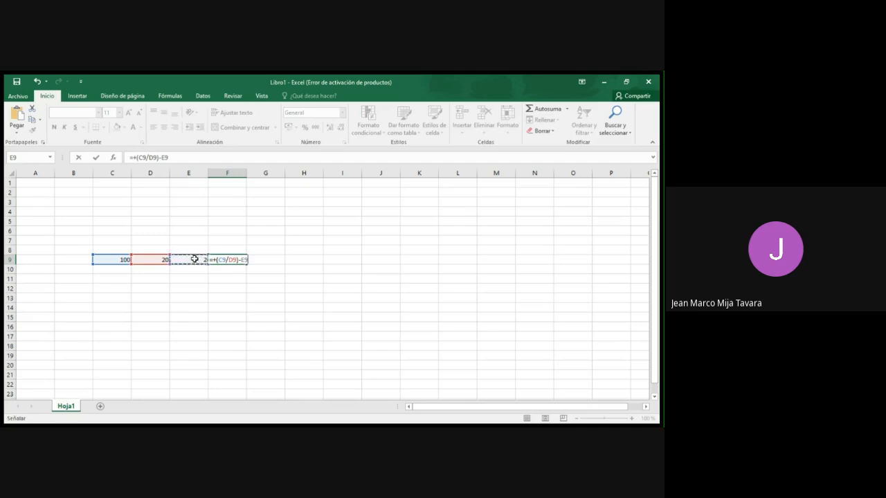
{"action": "key", "text": "Return"}
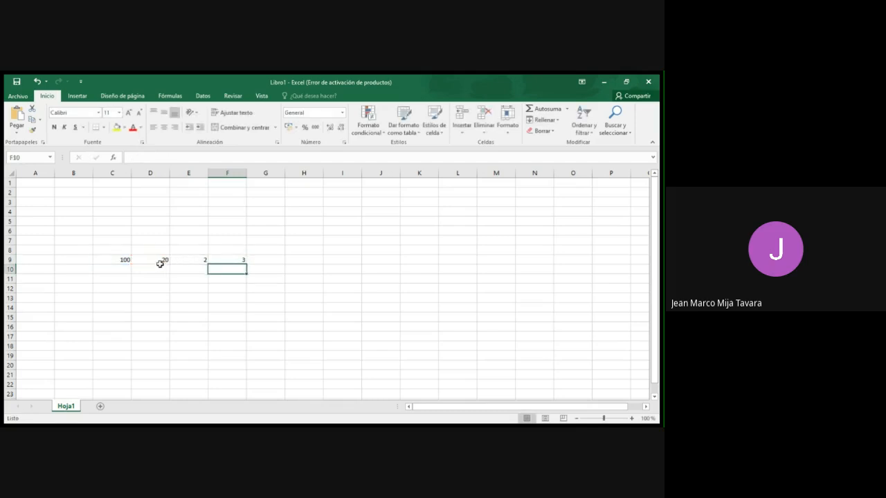
Step: Examine the formula in F9 and the cells it refers to, leaving it as it is
{"action": "double_click", "coordinate": [233, 259]}
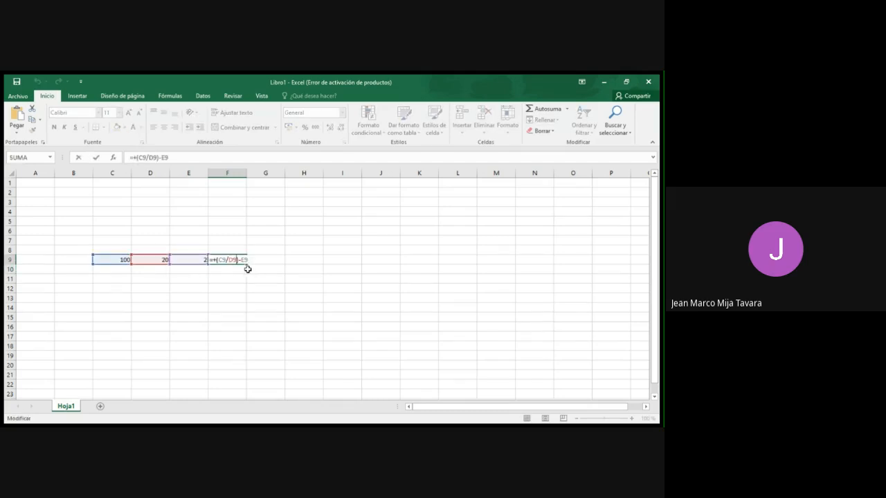
{"action": "key", "text": "Return"}
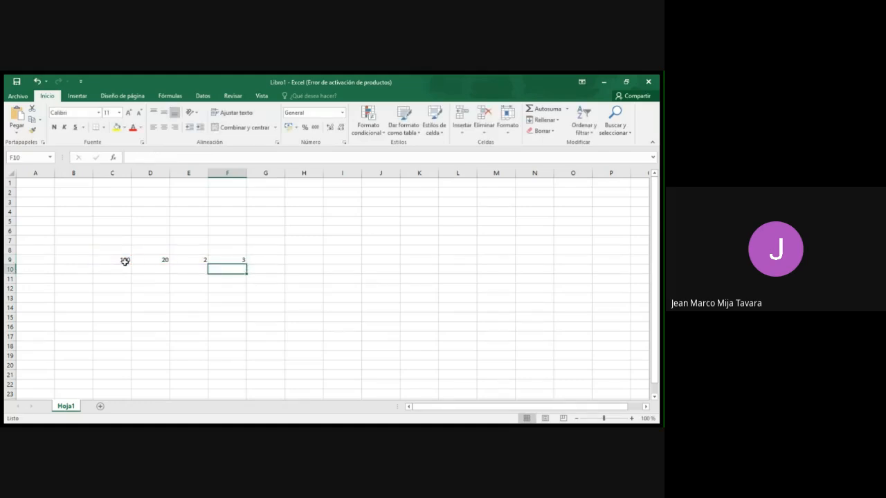
{"action": "double_click", "coordinate": [240, 260]}
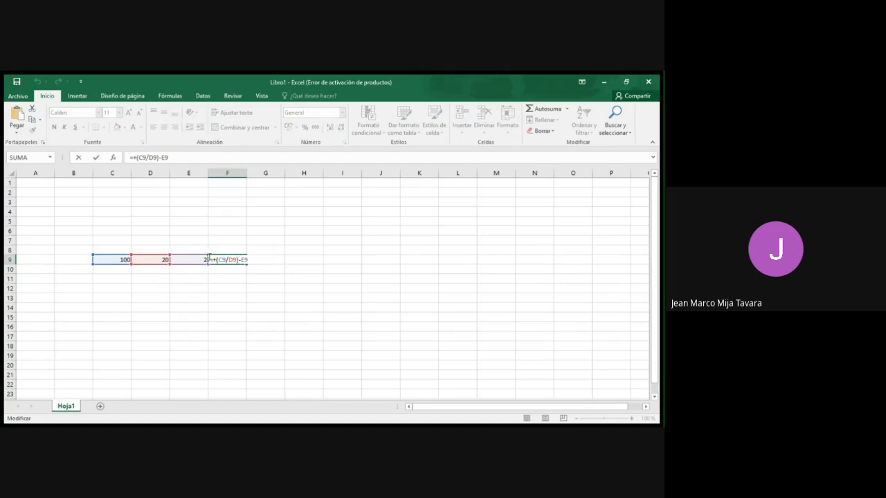
{"action": "left_click", "coordinate": [238, 275]}
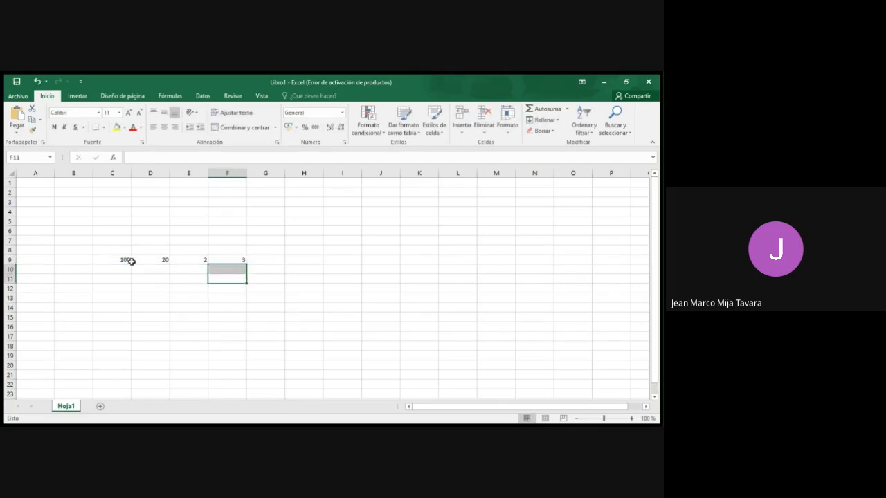
Step: Change the number in cell C9 to 600
{"action": "double_click", "coordinate": [119, 260]}
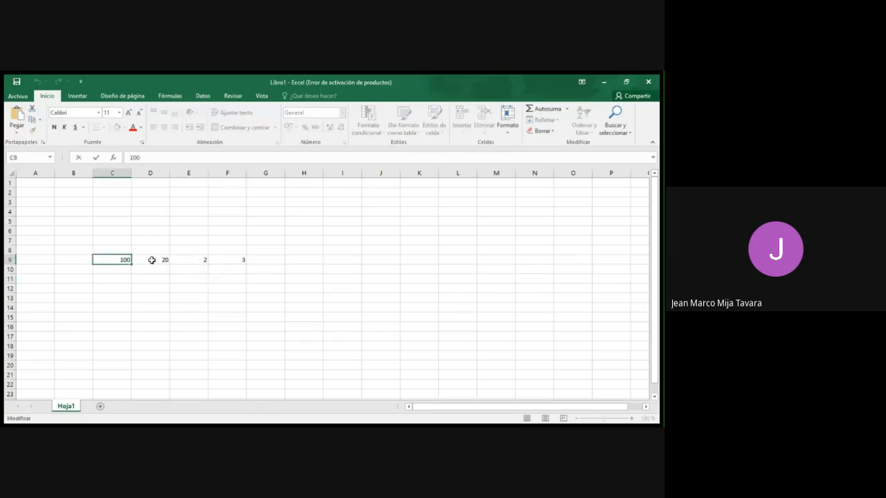
{"action": "left_click", "coordinate": [184, 269]}
{"action": "left_click", "coordinate": [124, 260]}
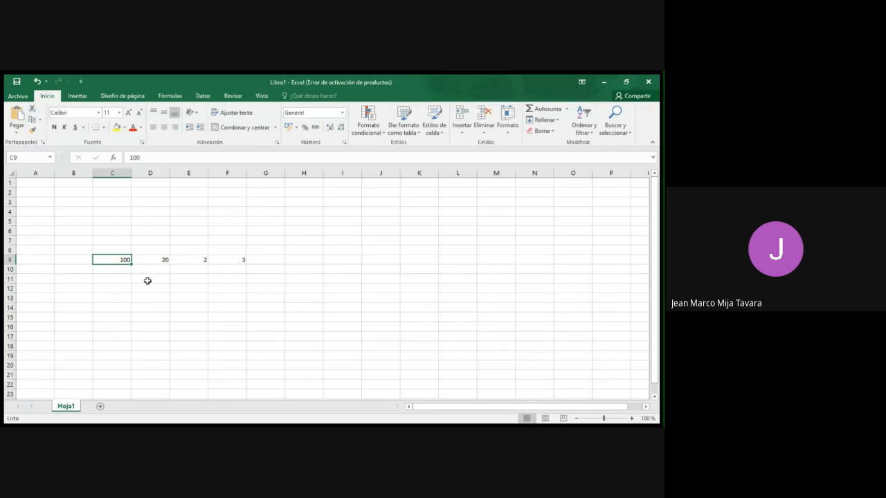
{"action": "type", "text": "60"}
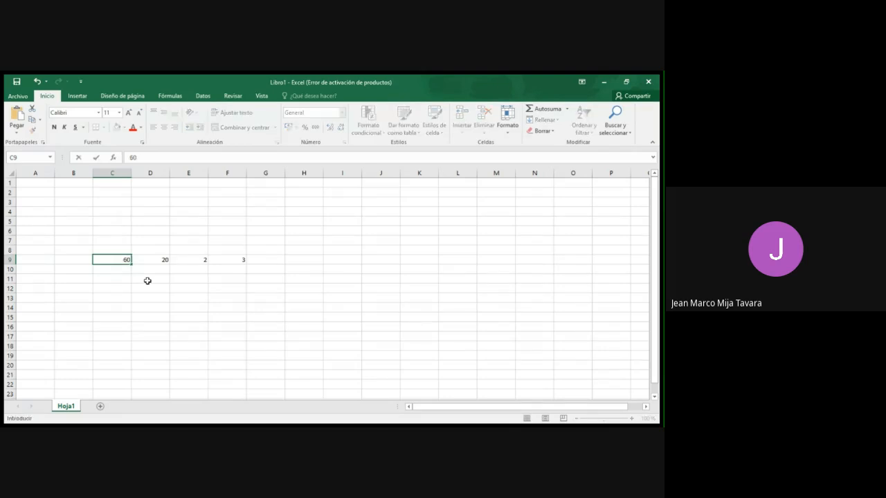
{"action": "type", "text": "0"}
{"action": "key", "text": "Return"}
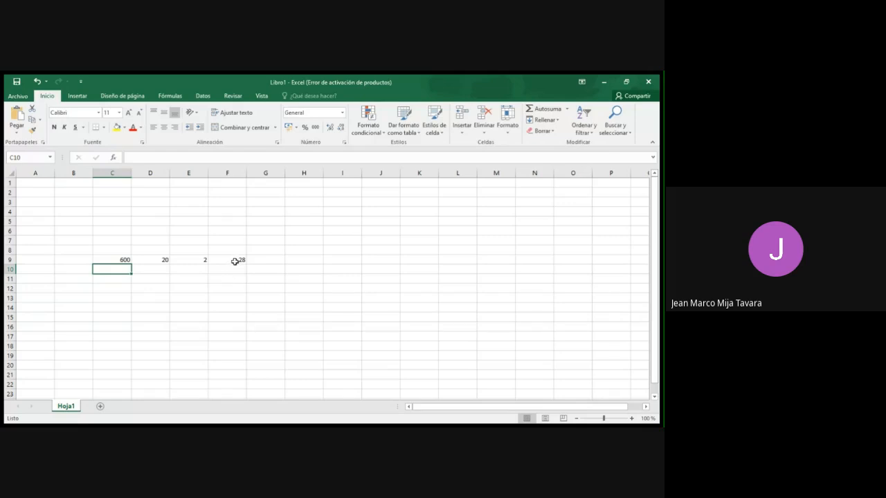
Step: Replace the number in cell D9 with 10
{"action": "left_click", "coordinate": [158, 260]}
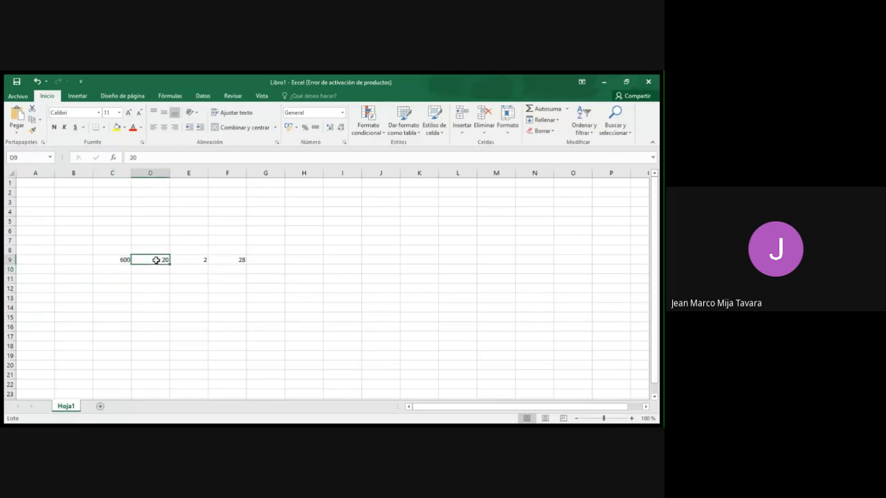
{"action": "double_click", "coordinate": [157, 260]}
{"action": "double_click", "coordinate": [157, 260]}
{"action": "key", "text": "End"}
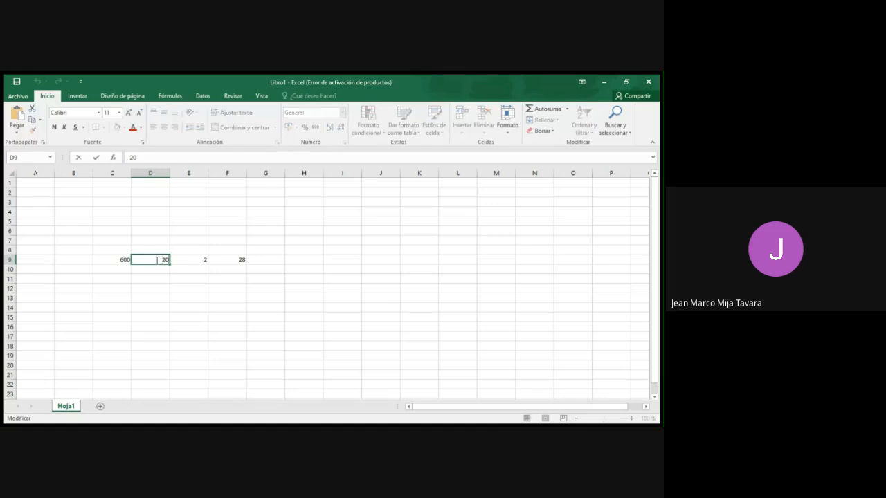
{"action": "key", "text": "BackSpace"}
{"action": "key", "text": "BackSpace"}
{"action": "type", "text": "10"}
{"action": "key", "text": "Return"}
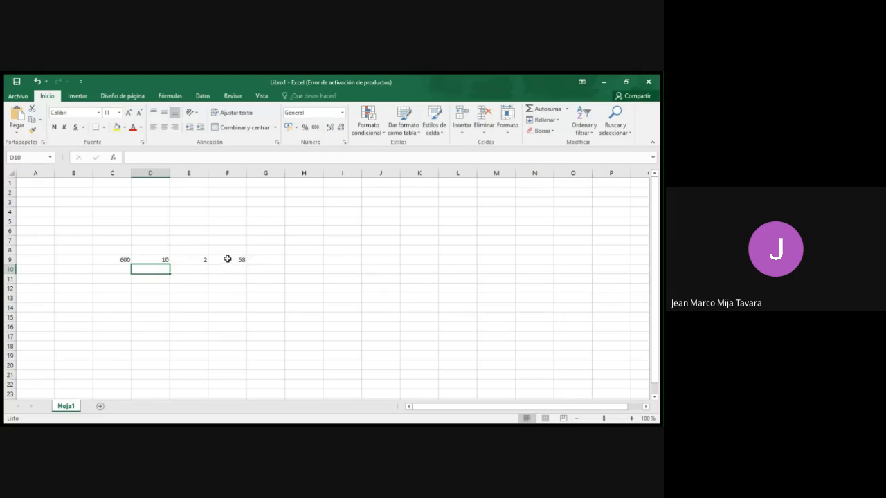
Step: Compare the number in C9 with the formula in F9, and review the formula's references without altering it
{"action": "left_click", "coordinate": [123, 259]}
{"action": "left_click", "coordinate": [228, 260]}
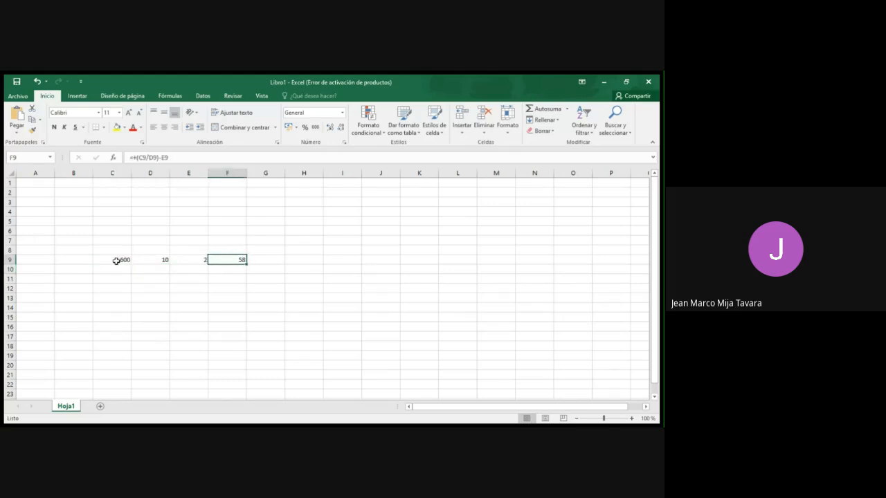
{"action": "left_click", "coordinate": [115, 259]}
{"action": "left_click", "coordinate": [235, 259]}
{"action": "left_click", "coordinate": [263, 277]}
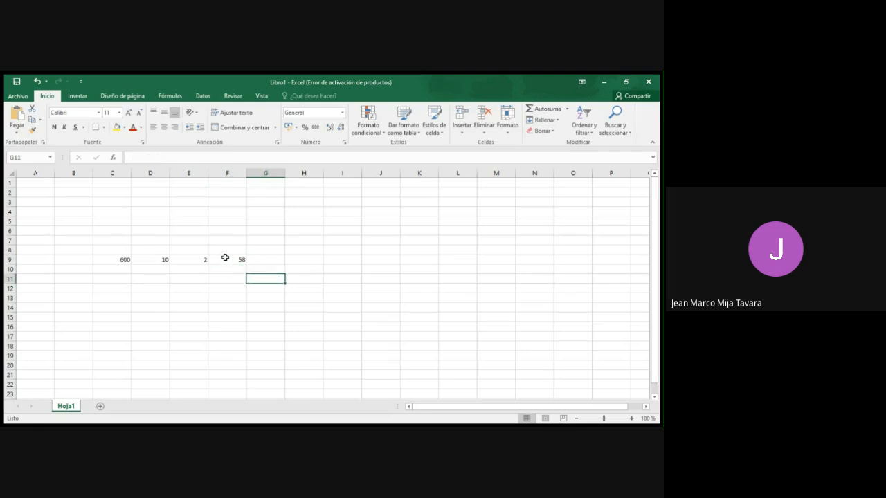
{"action": "double_click", "coordinate": [228, 260]}
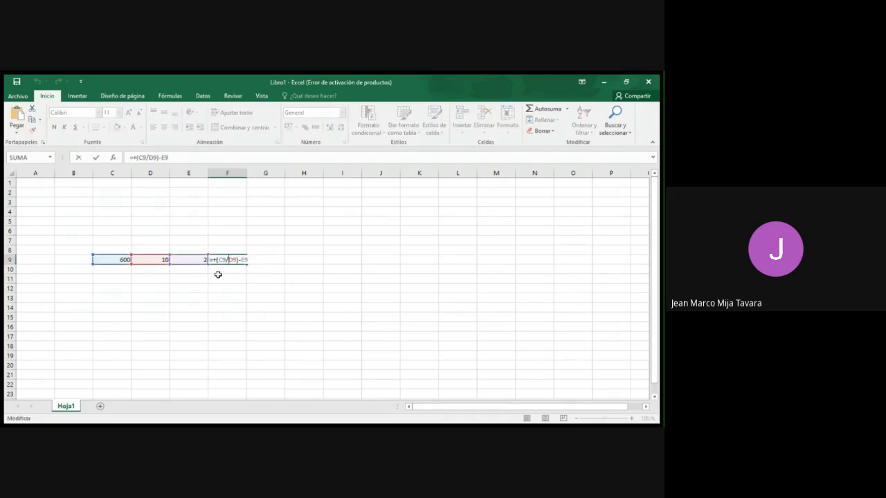
{"action": "left_click", "coordinate": [222, 272]}
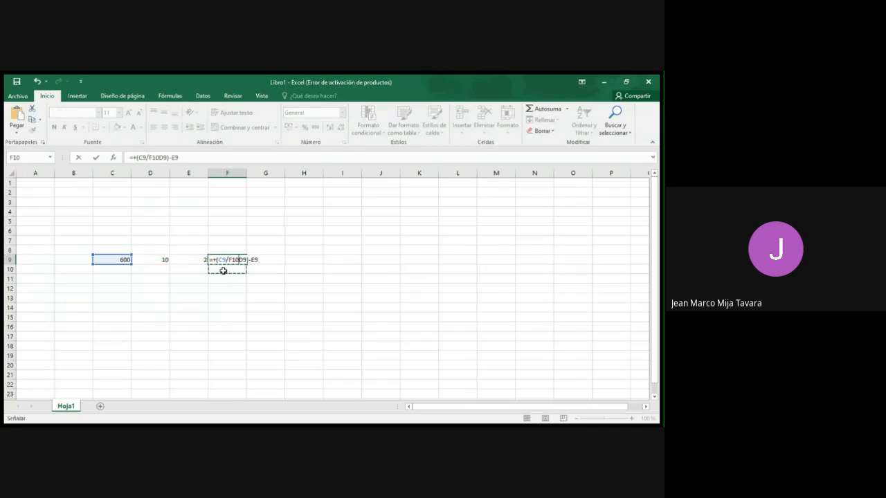
{"action": "key", "text": "Escape"}
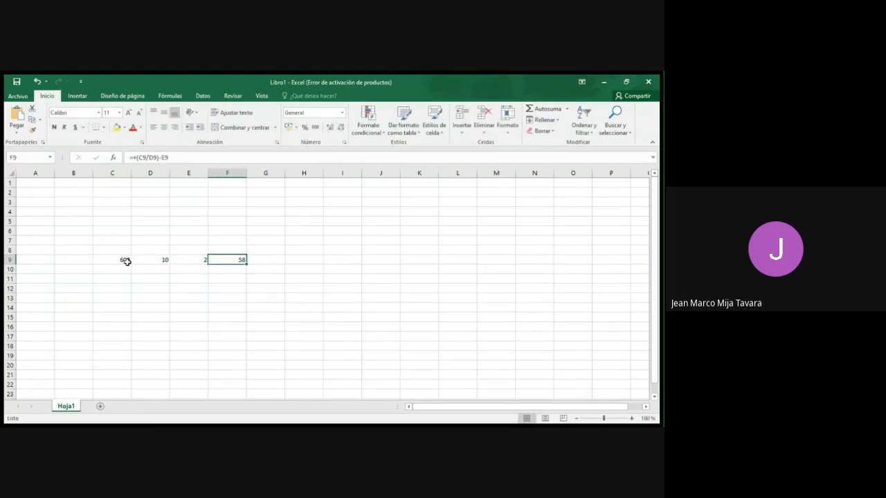
Step: Try 50 as the number in cell C9, and put 600 back in its place
{"action": "double_click", "coordinate": [125, 259]}
{"action": "left_click", "coordinate": [159, 285]}
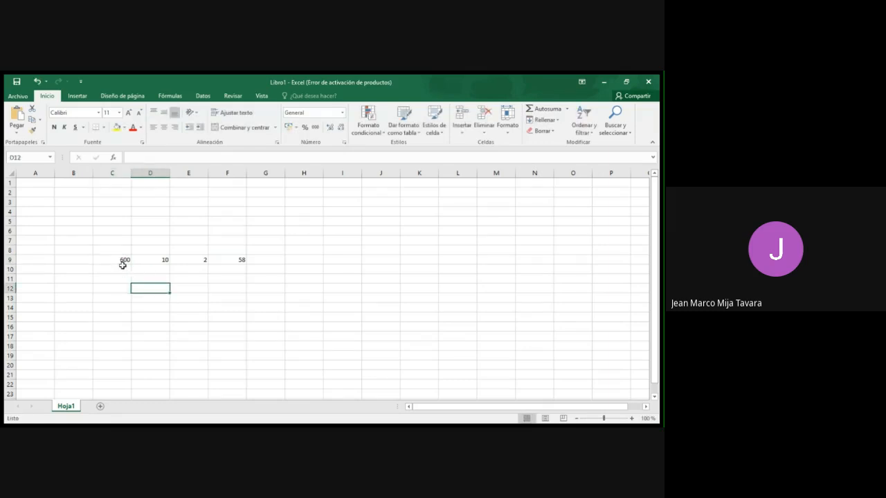
{"action": "left_click", "coordinate": [116, 260]}
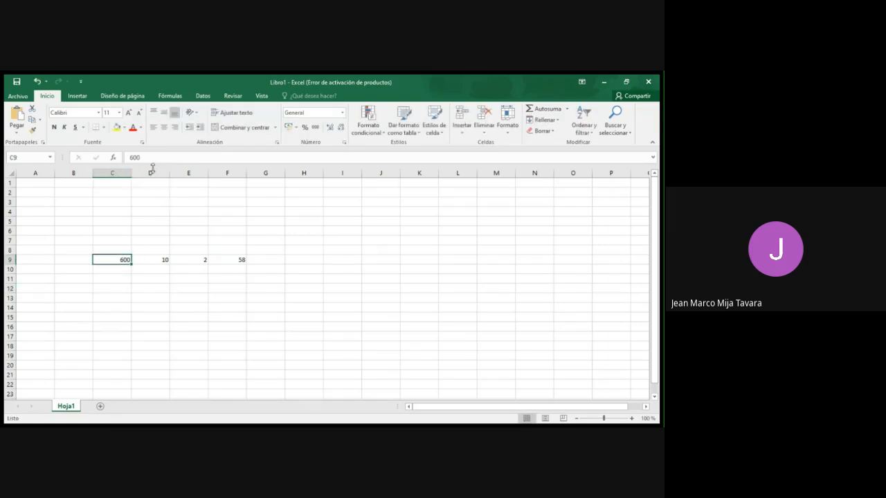
{"action": "type", "text": "50"}
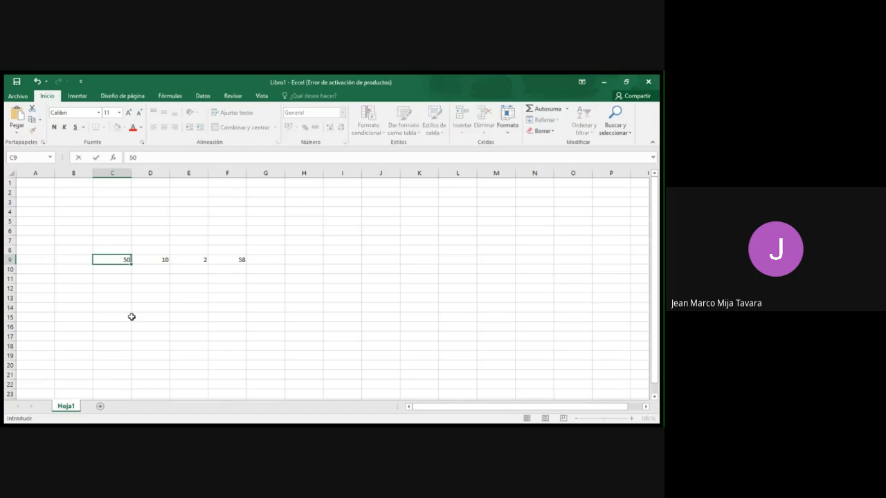
{"action": "key", "text": "BackSpace"}
{"action": "key", "text": "BackSpace"}
{"action": "type", "text": "600"}
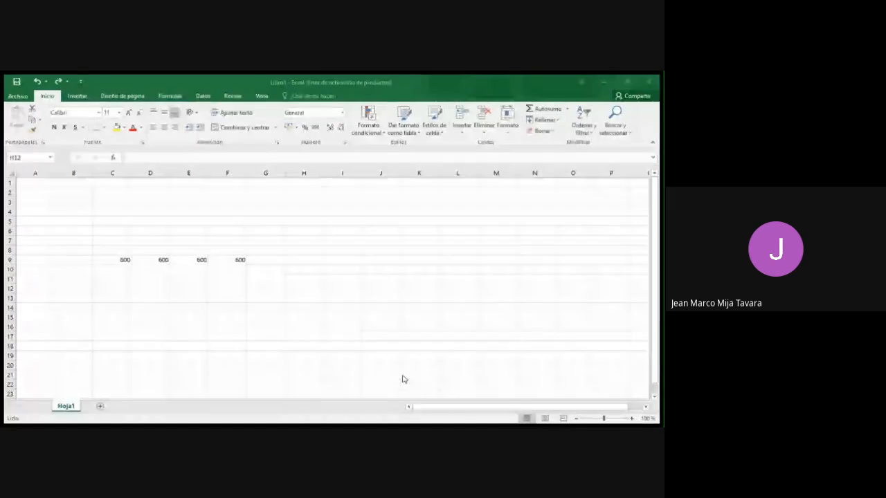
{"action": "left_click", "coordinate": [199, 271]}
{"action": "left_click", "coordinate": [128, 258]}
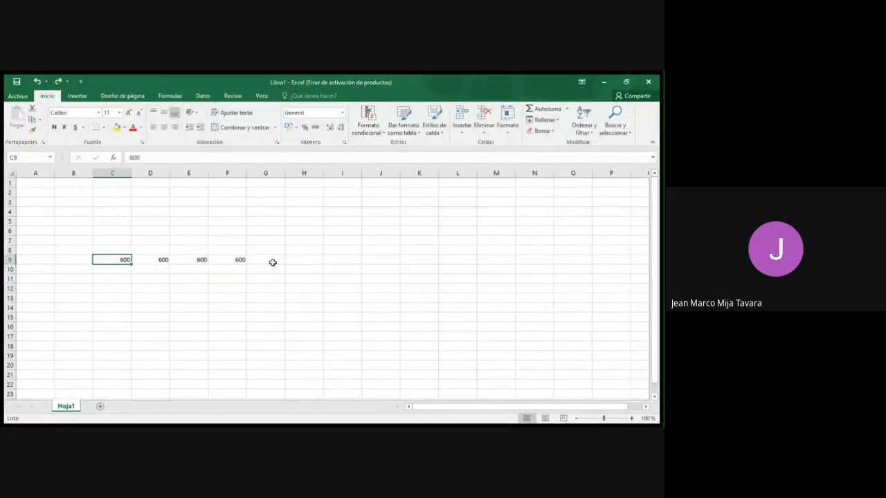
{"action": "left_click_drag", "start_coordinate": [129, 260], "coordinate": [233, 263]}
{"action": "left_click", "coordinate": [294, 288]}
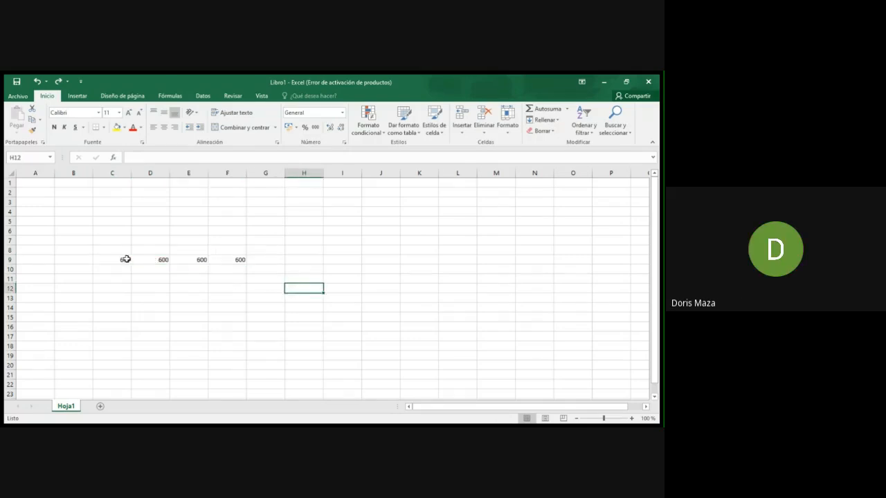
{"action": "left_click", "coordinate": [126, 259]}
{"action": "double_click", "coordinate": [126, 259]}
{"action": "left_click", "coordinate": [155, 276]}
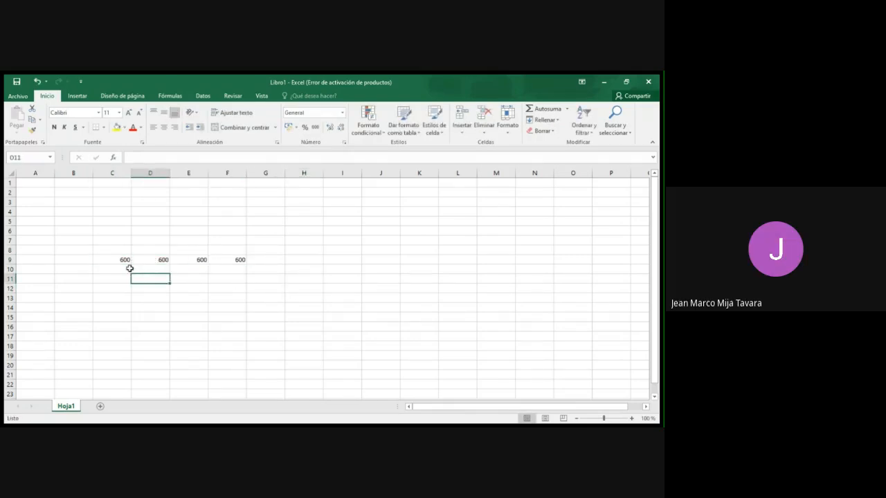
Step: Select the range C9:F9 and clear the content of its first cell, C9
{"action": "left_click_drag", "start_coordinate": [123, 263], "coordinate": [229, 258]}
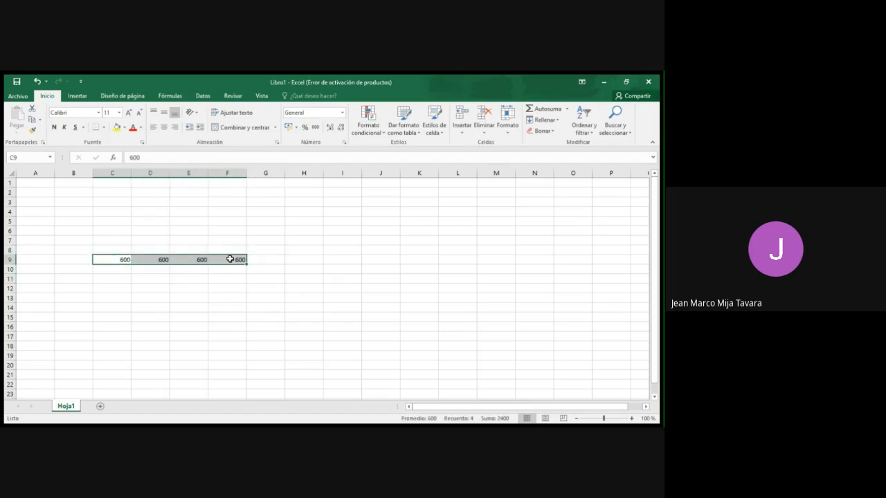
{"action": "key", "text": "BackSpace"}
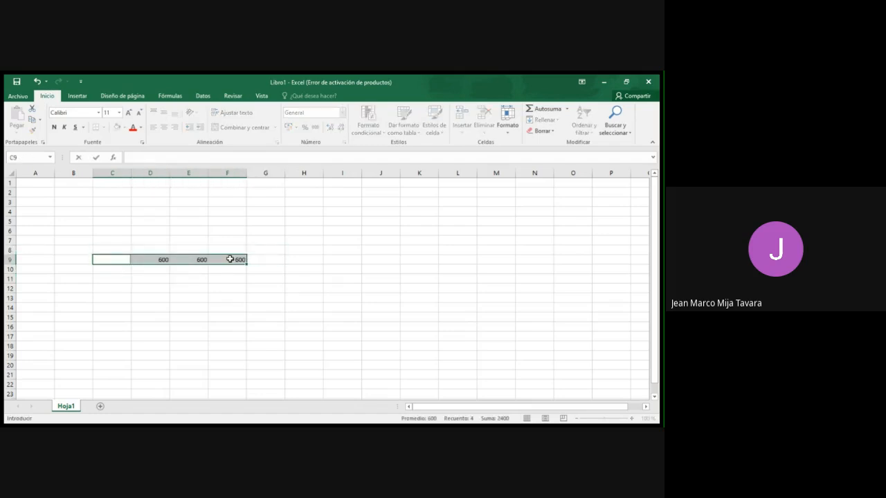
{"action": "left_click", "coordinate": [230, 259]}
{"action": "left_click", "coordinate": [226, 326]}
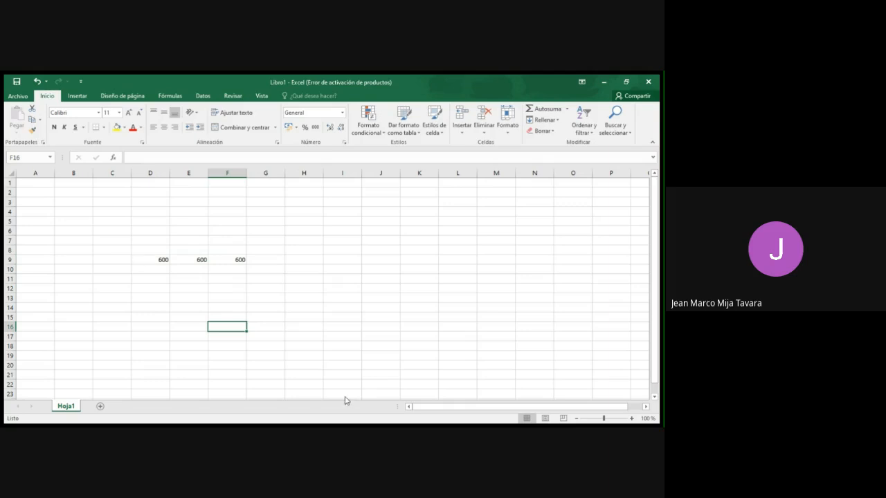
{"action": "left_click", "coordinate": [348, 430]}
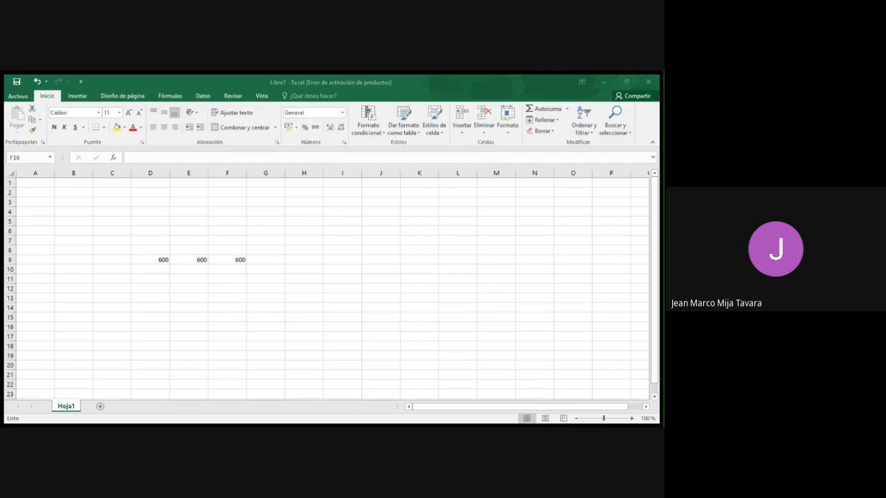
{"action": "key", "text": "alt+Tab"}
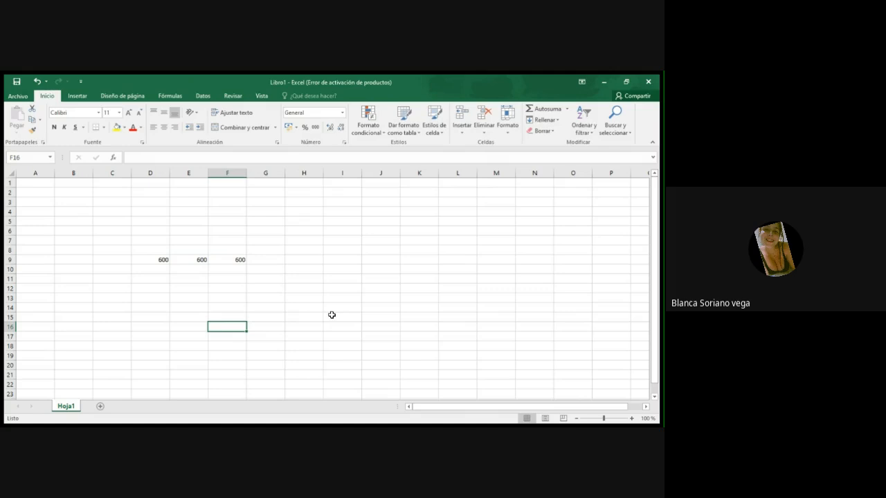
{"action": "left_click", "coordinate": [294, 259]}
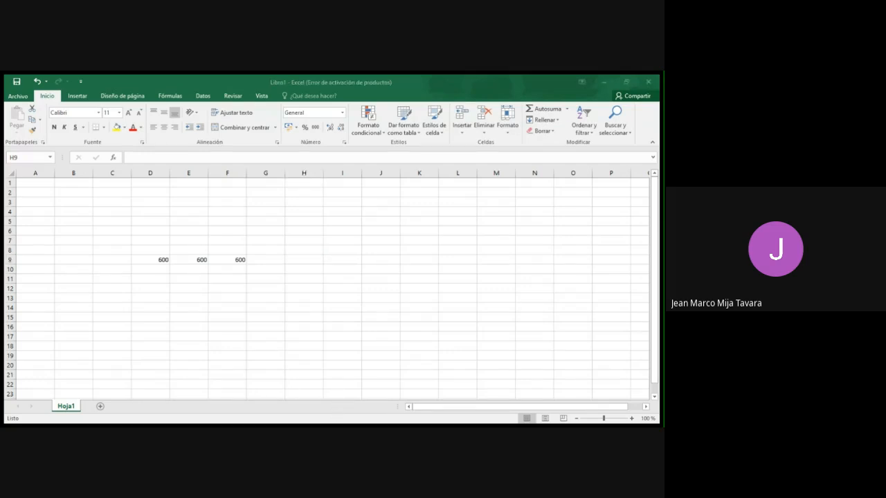
{"action": "left_click", "coordinate": [304, 261]}
{"action": "left_click", "coordinate": [322, 430]}
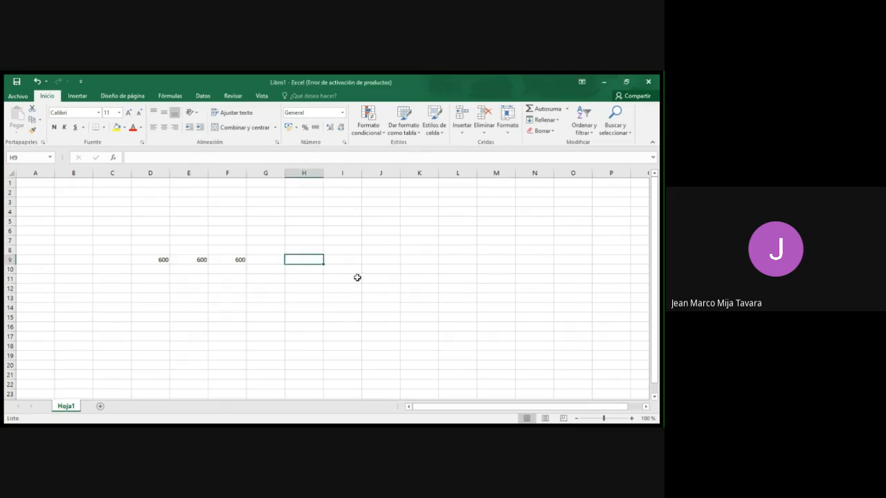
{"action": "left_click", "coordinate": [341, 277]}
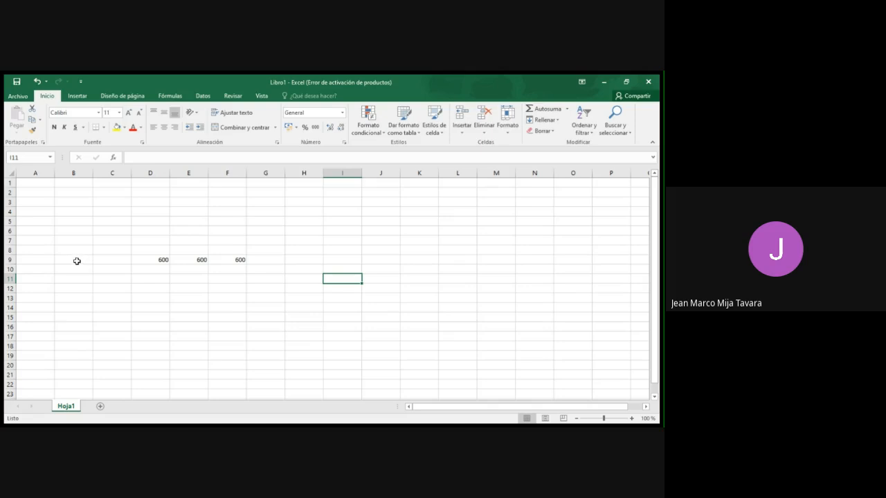
{"action": "left_click", "coordinate": [76, 261]}
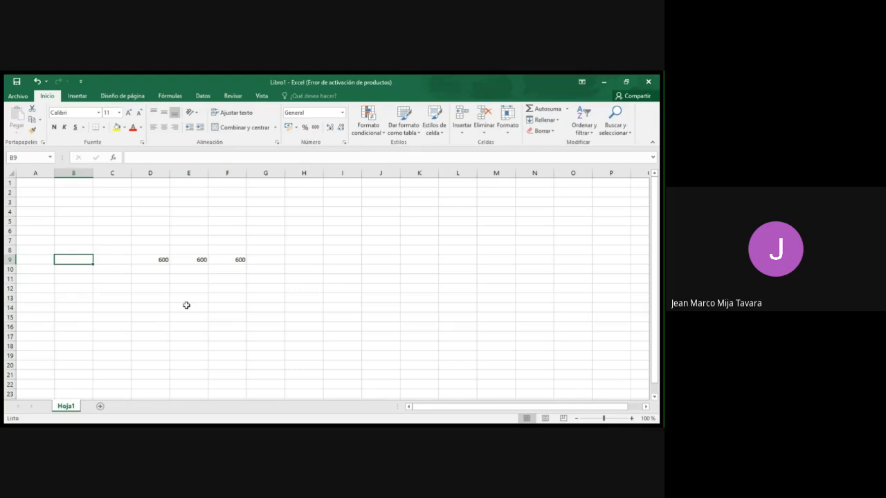
{"action": "left_click", "coordinate": [342, 307]}
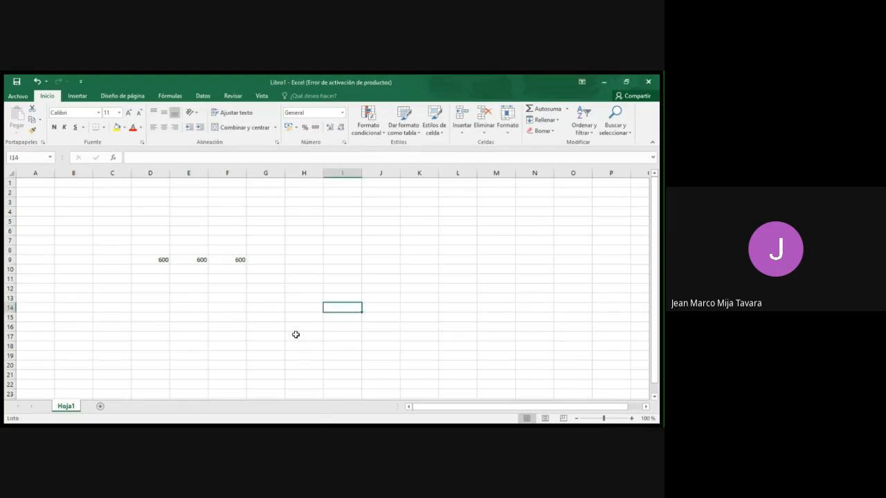
Step: Move the number in cell F9 to cell H9
{"action": "left_click", "coordinate": [239, 260]}
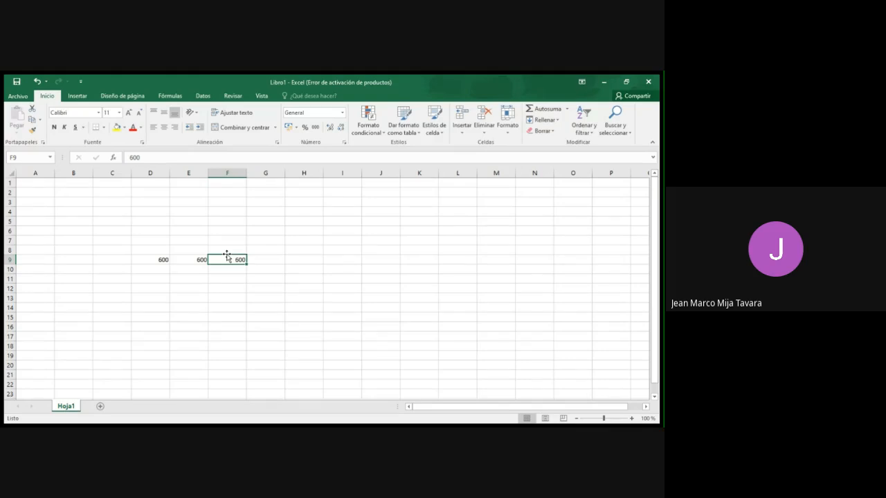
{"action": "left_click_drag", "start_coordinate": [227, 254], "coordinate": [305, 261]}
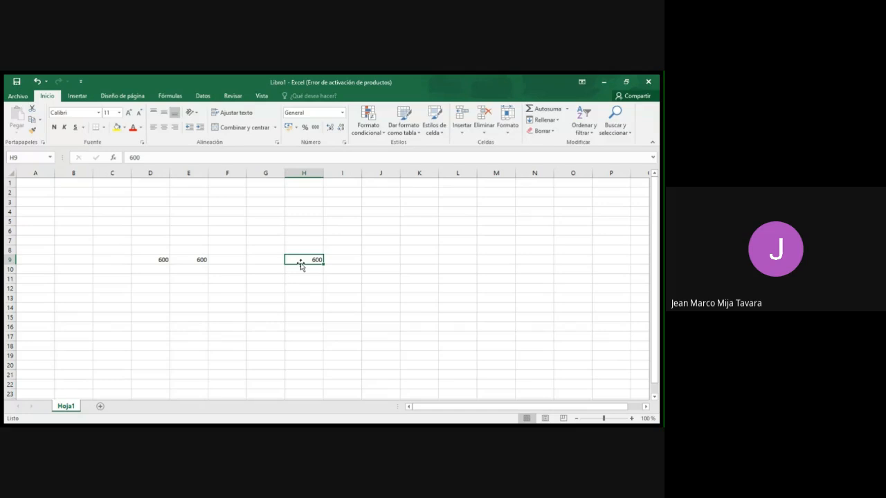
Step: Move the number in cell H9 down to cell H10 and keep H10 selected
{"action": "left_click_drag", "start_coordinate": [301, 265], "coordinate": [271, 245]}
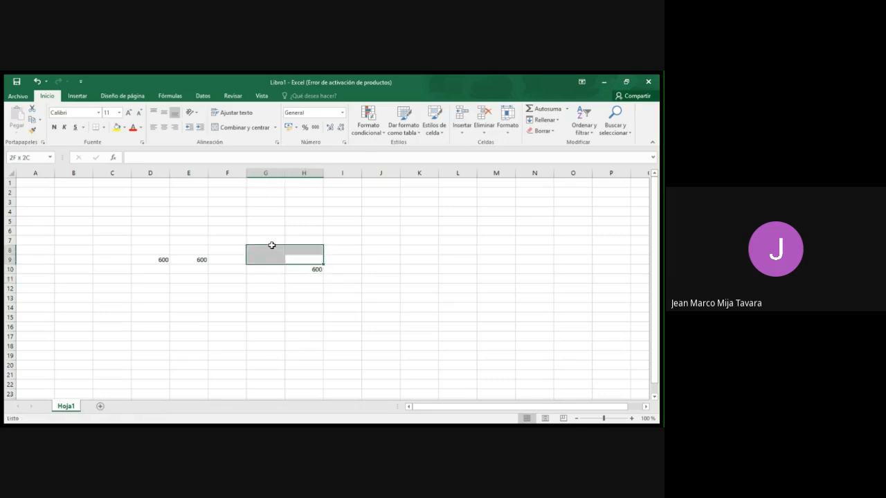
{"action": "left_click", "coordinate": [311, 277]}
{"action": "left_click", "coordinate": [311, 270]}
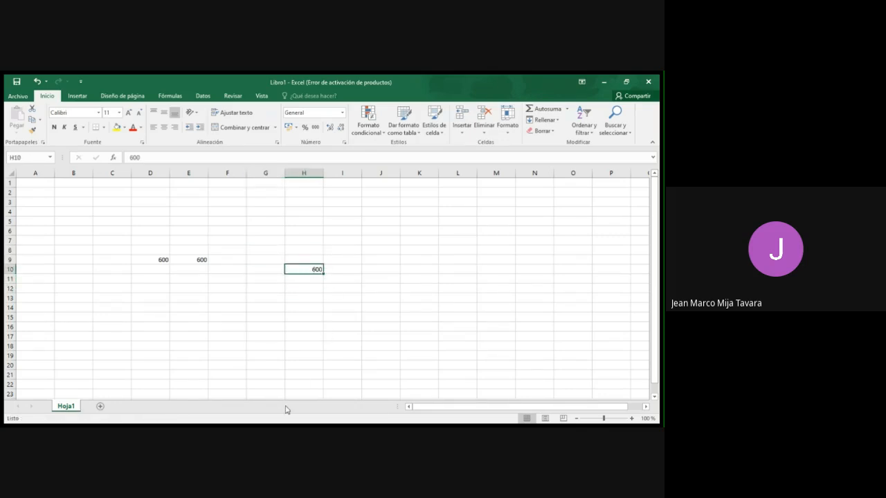
{"action": "left_click", "coordinate": [299, 426]}
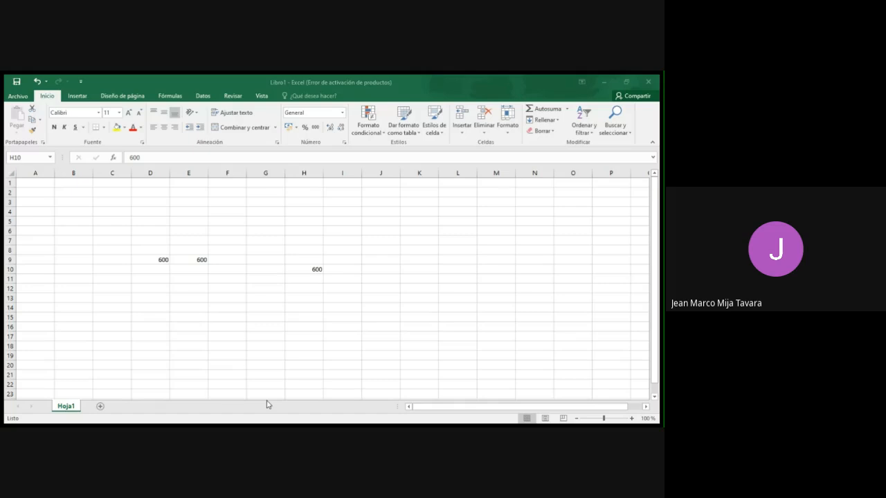
{"action": "left_click", "coordinate": [310, 425]}
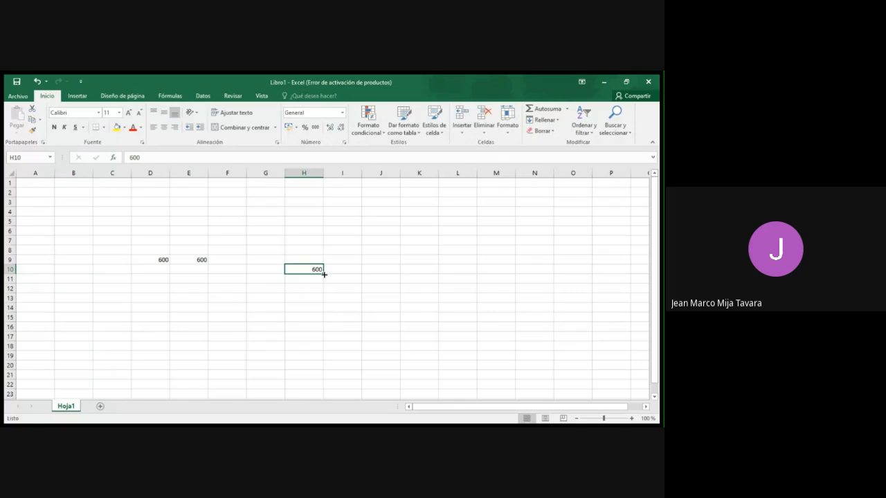
Step: Fill the number in H10 down through H15, and the number in E9 down through E14
{"action": "left_click_drag", "start_coordinate": [324, 274], "coordinate": [322, 323]}
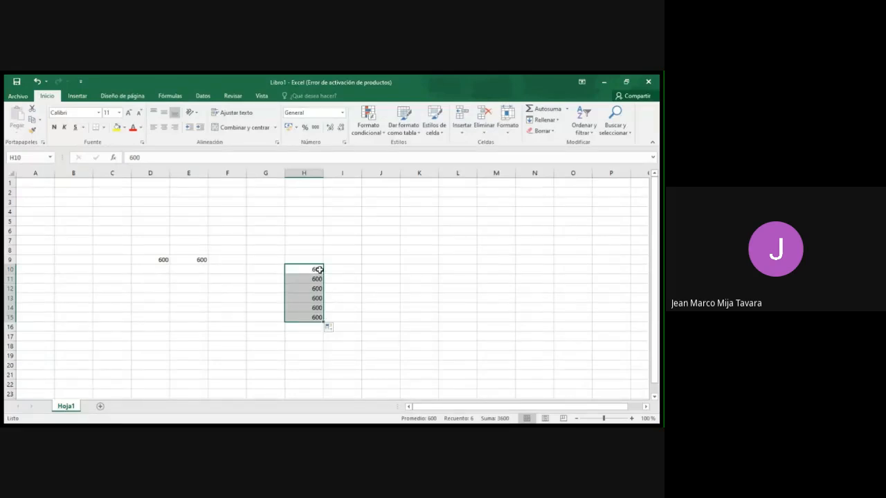
{"action": "left_click", "coordinate": [353, 269]}
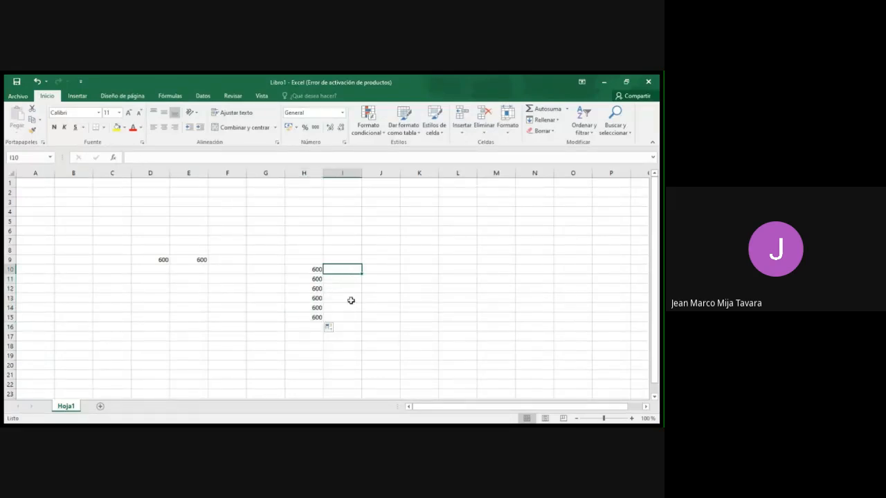
{"action": "left_click", "coordinate": [197, 260]}
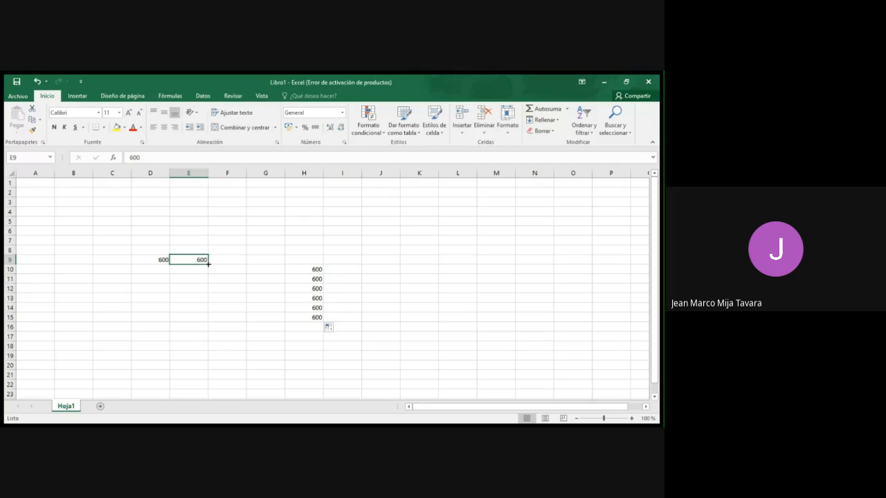
{"action": "left_click_drag", "start_coordinate": [208, 264], "coordinate": [206, 314]}
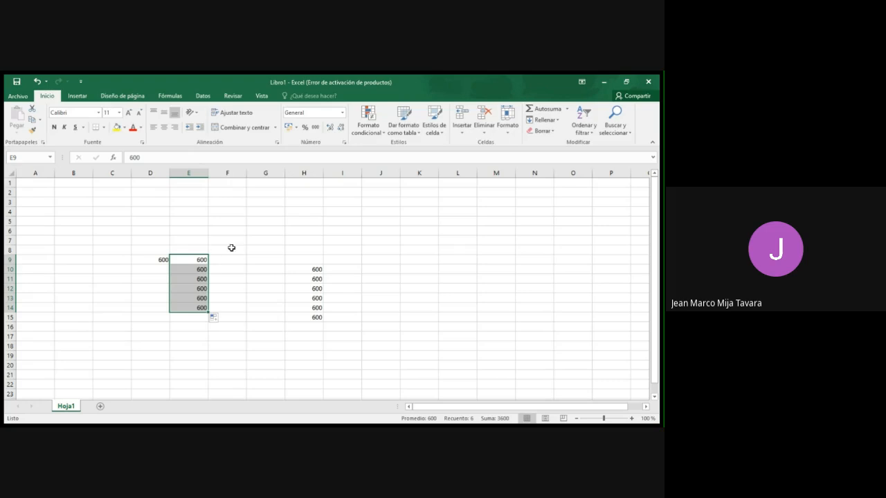
Step: Enter 1 in cell J10 and 2 in cell J11 as the start of a number series
{"action": "left_click", "coordinate": [379, 267]}
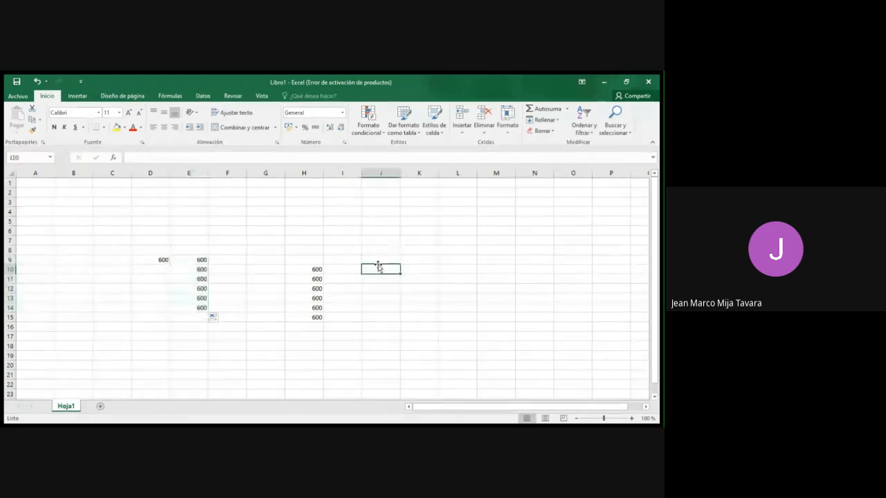
{"action": "type", "text": "1"}
{"action": "key", "text": "Return"}
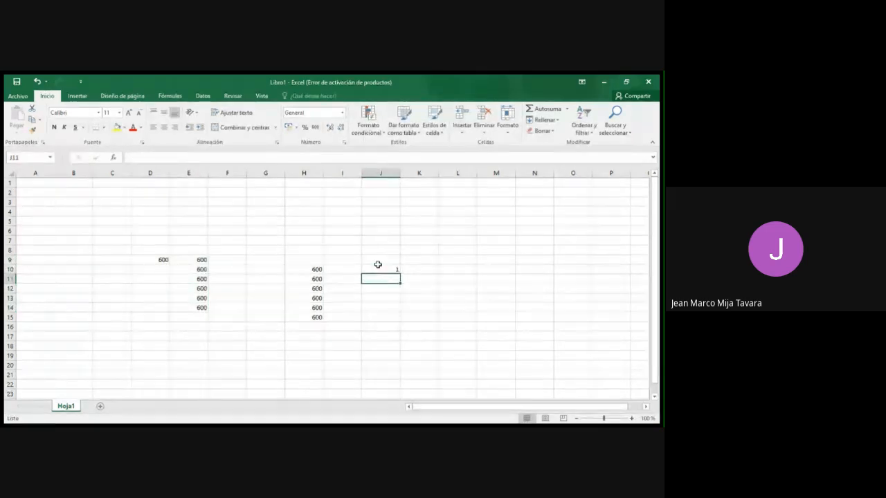
{"action": "type", "text": "2"}
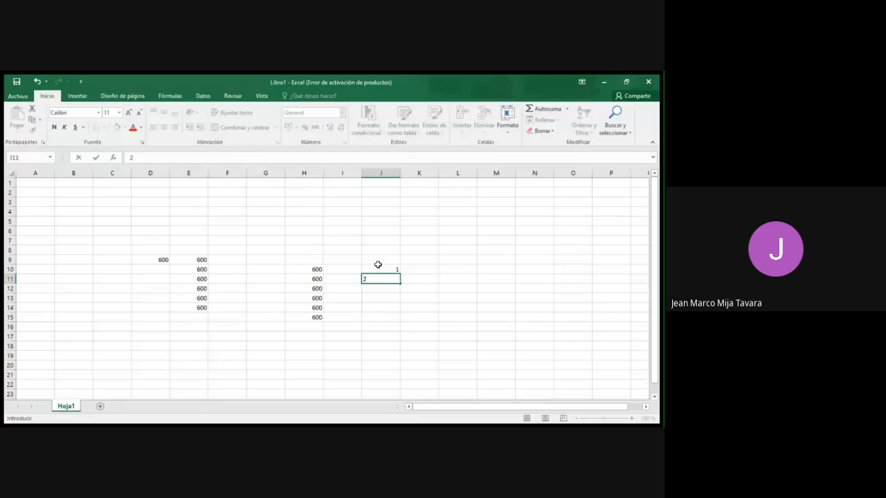
{"action": "left_click", "coordinate": [419, 307]}
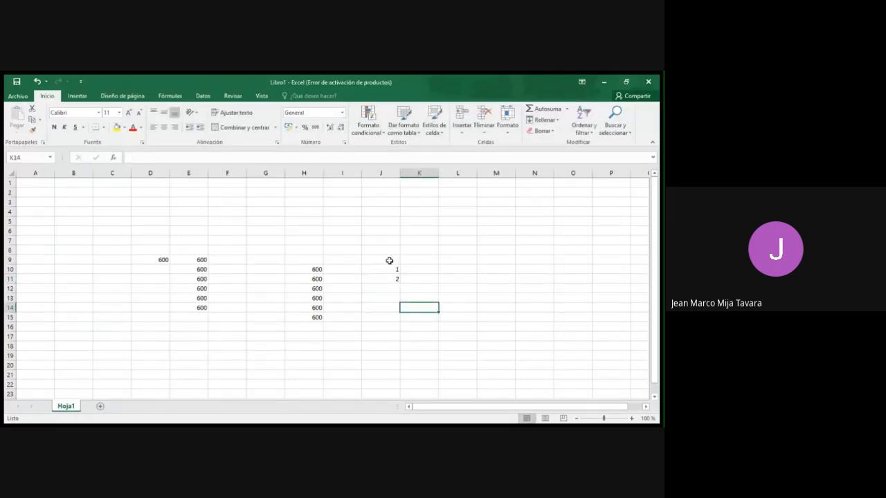
Step: Enter the numbers 1, 2, 3 and 4 one by one in cells K10 to K13
{"action": "left_click", "coordinate": [391, 268]}
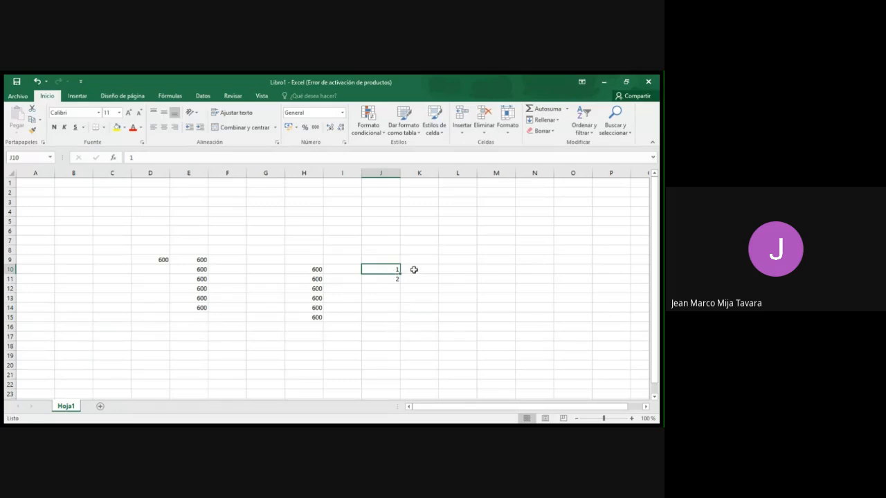
{"action": "left_click", "coordinate": [411, 270]}
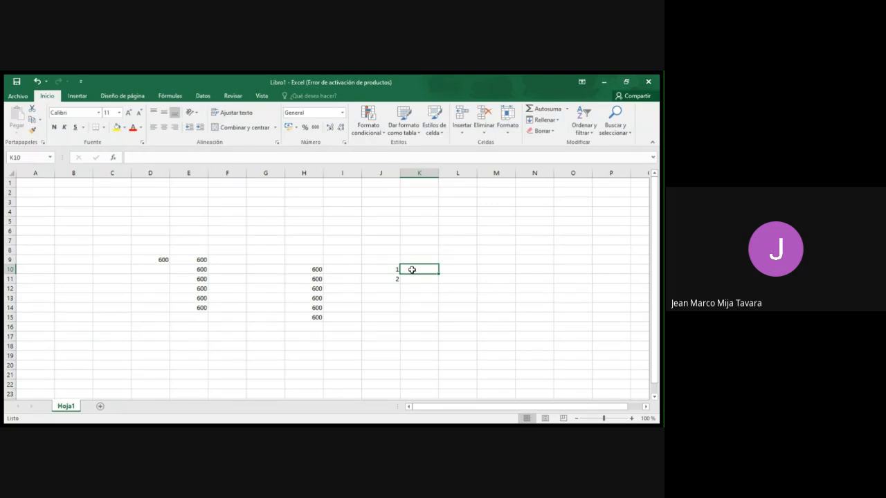
{"action": "type", "text": "1"}
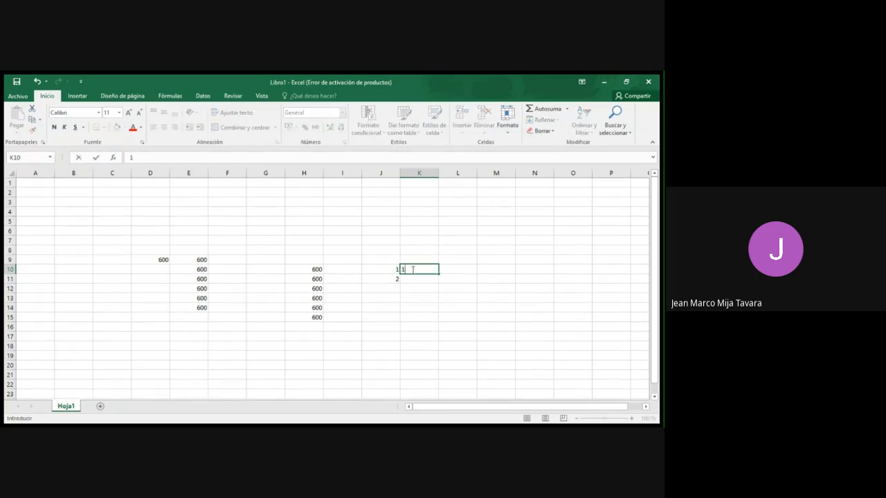
{"action": "key", "text": "Return"}
{"action": "key", "text": "Return"}
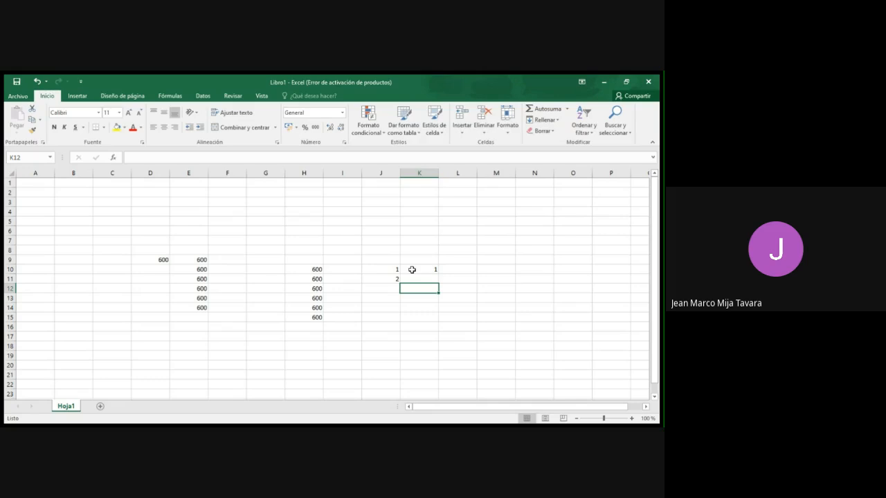
{"action": "key", "text": "Up"}
{"action": "type", "text": "2"}
{"action": "key", "text": "Return"}
{"action": "type", "text": "3"}
{"action": "key", "text": "Return"}
{"action": "type", "text": "4"}
{"action": "key", "text": "Return"}
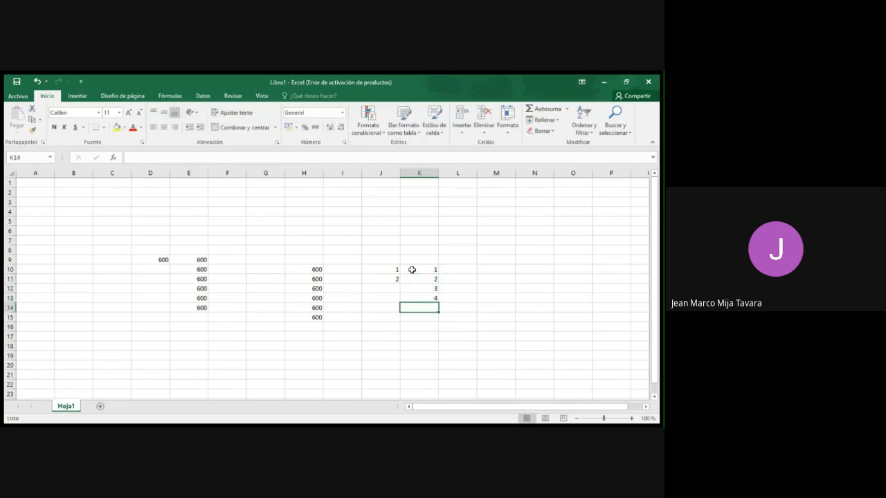
{"action": "key", "text": "Return"}
{"action": "type", "text": "5"}
{"action": "key", "text": "BackSpace"}
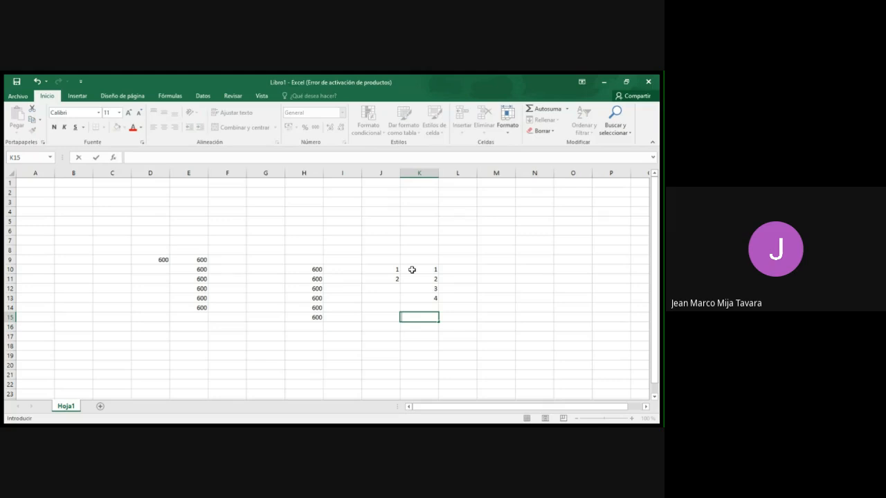
{"action": "left_click", "coordinate": [449, 278]}
Step: Extend the series that starts in J10:J11 down column J to row 22
{"action": "left_click", "coordinate": [389, 268]}
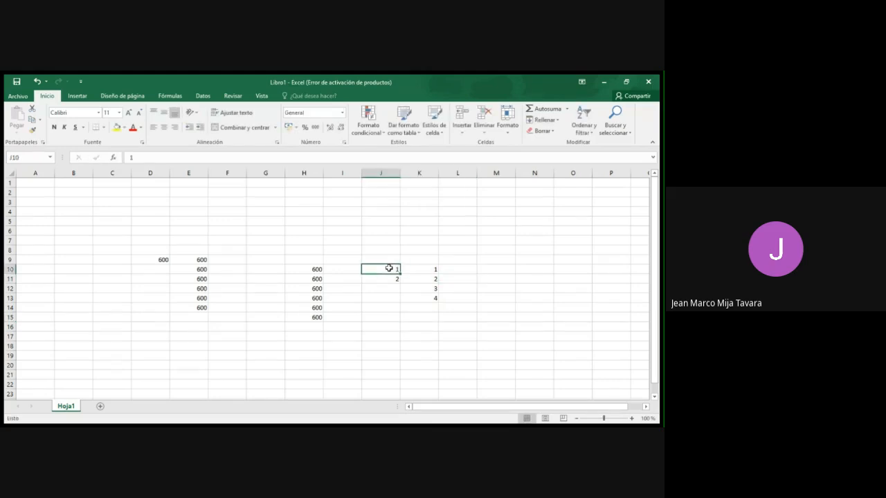
{"action": "left_click_drag", "start_coordinate": [394, 269], "coordinate": [393, 279]}
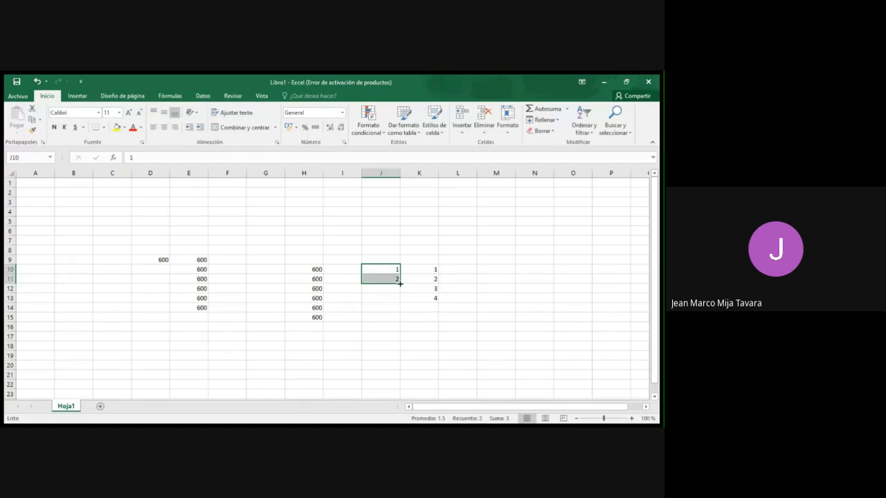
{"action": "left_click_drag", "start_coordinate": [400, 284], "coordinate": [401, 387]}
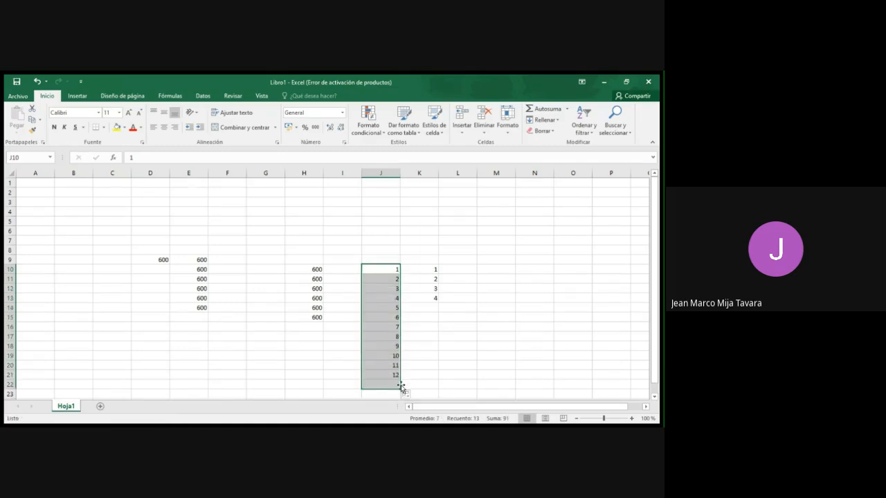
{"action": "left_click", "coordinate": [429, 333]}
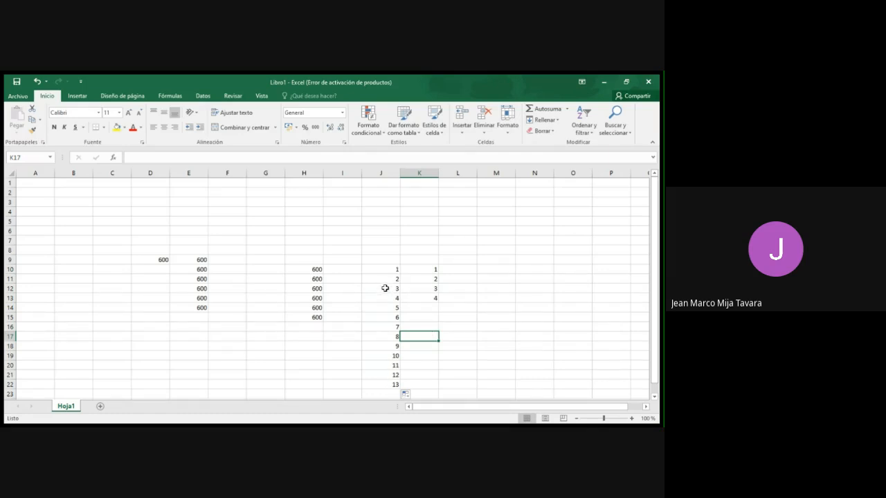
Step: Enter 1 in cell M10 and fill that single number down through M19
{"action": "left_click", "coordinate": [496, 270]}
{"action": "type", "text": "1"}
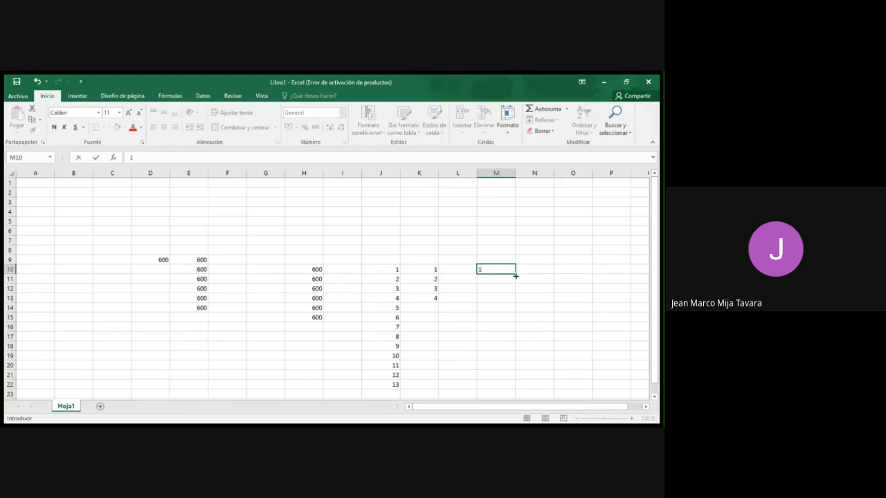
{"action": "left_click_drag", "start_coordinate": [516, 275], "coordinate": [516, 278]}
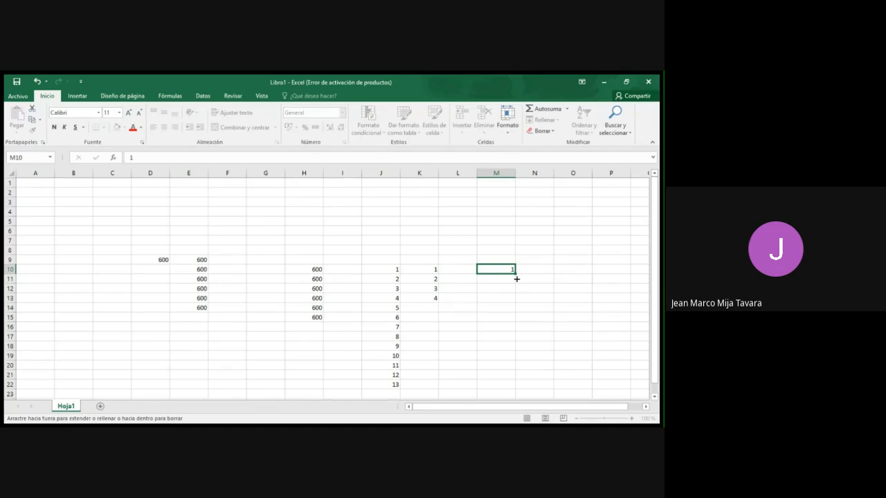
{"action": "left_click_drag", "start_coordinate": [516, 279], "coordinate": [520, 367]}
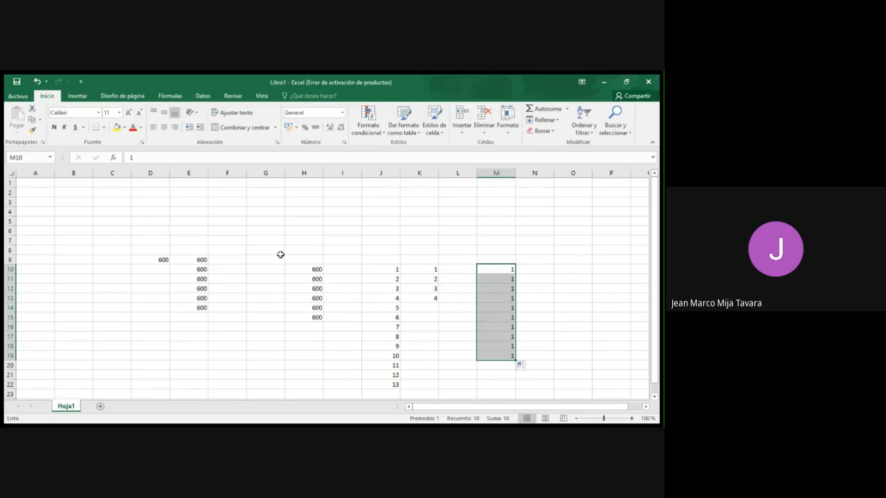
Step: Enter 1 in cell B9 and 2 in cell B10
{"action": "left_click", "coordinate": [75, 261]}
{"action": "type", "text": "1"}
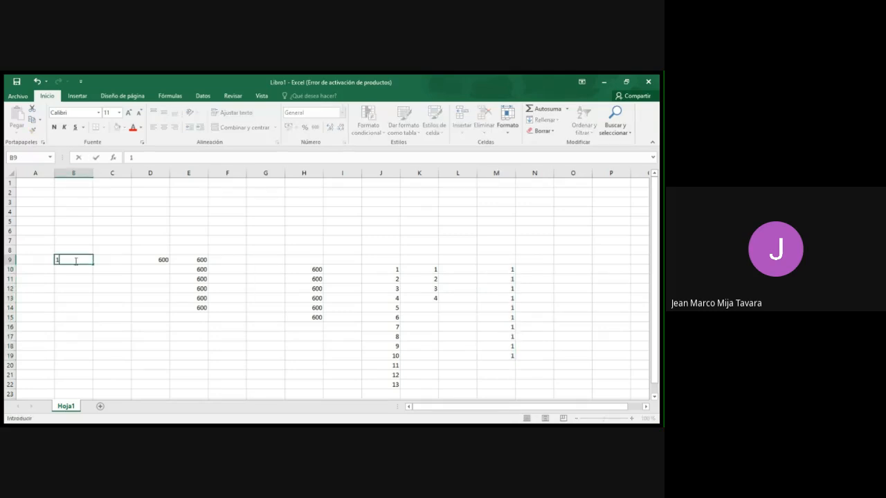
{"action": "key", "text": "Return"}
{"action": "type", "text": "2"}
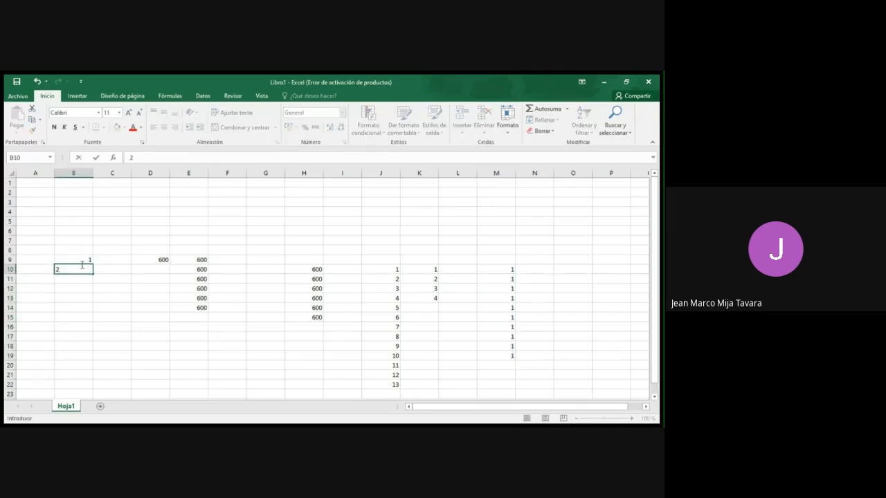
{"action": "left_click", "coordinate": [114, 282]}
Step: Extend the series that starts in B9:B10 down column B to row 20
{"action": "left_click", "coordinate": [79, 259]}
{"action": "left_click_drag", "start_coordinate": [79, 259], "coordinate": [82, 269]}
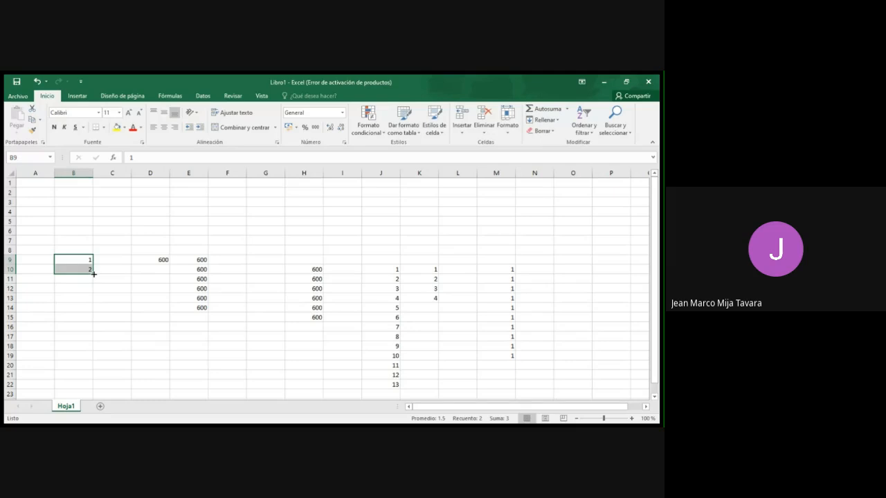
{"action": "left_click_drag", "start_coordinate": [93, 274], "coordinate": [94, 368]}
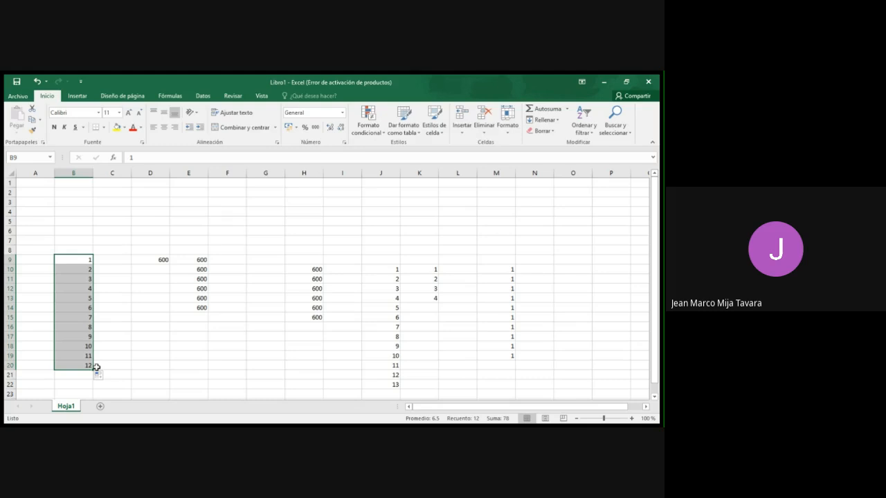
{"action": "left_click", "coordinate": [159, 335]}
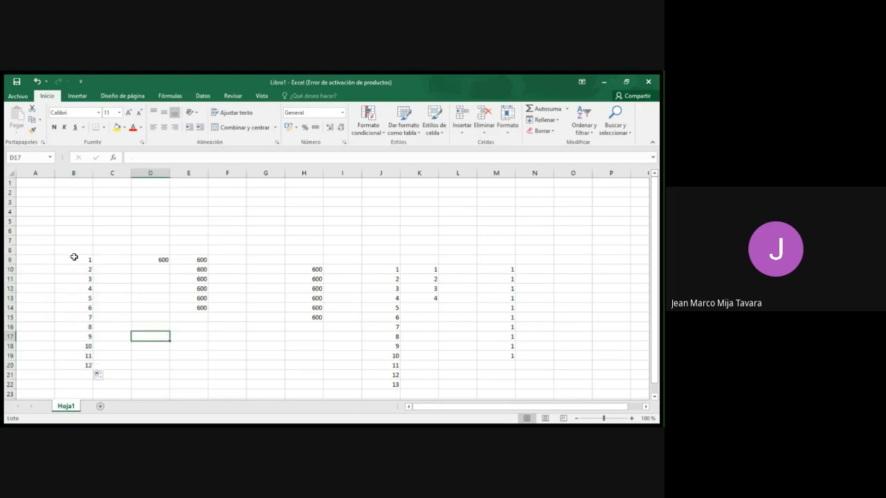
Step: Clear the contents of the whole range B9:M22
{"action": "left_click_drag", "start_coordinate": [74, 256], "coordinate": [483, 386]}
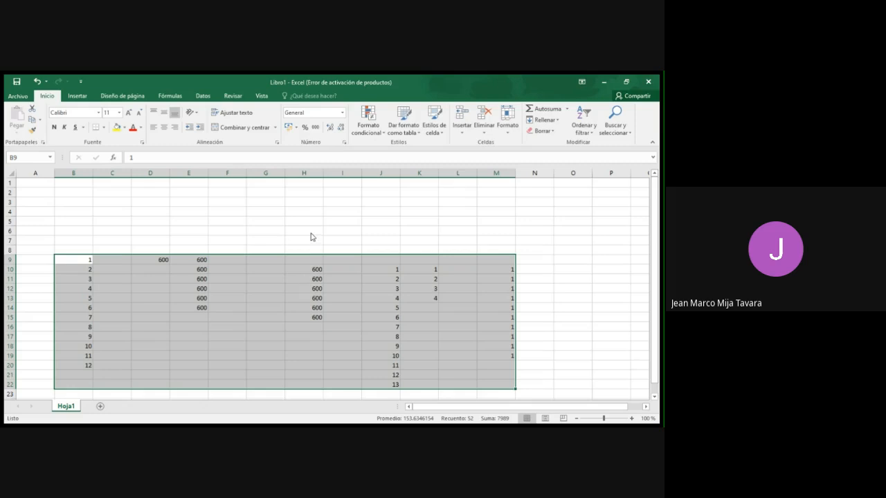
{"action": "key", "text": "Delete"}
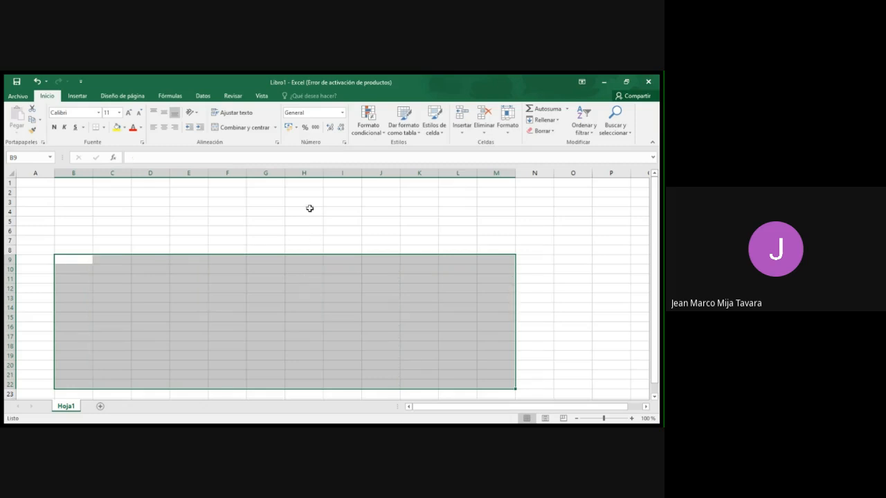
{"action": "left_click", "coordinate": [251, 214]}
{"action": "left_click_drag", "start_coordinate": [68, 265], "coordinate": [427, 346]}
{"action": "left_click", "coordinate": [477, 333]}
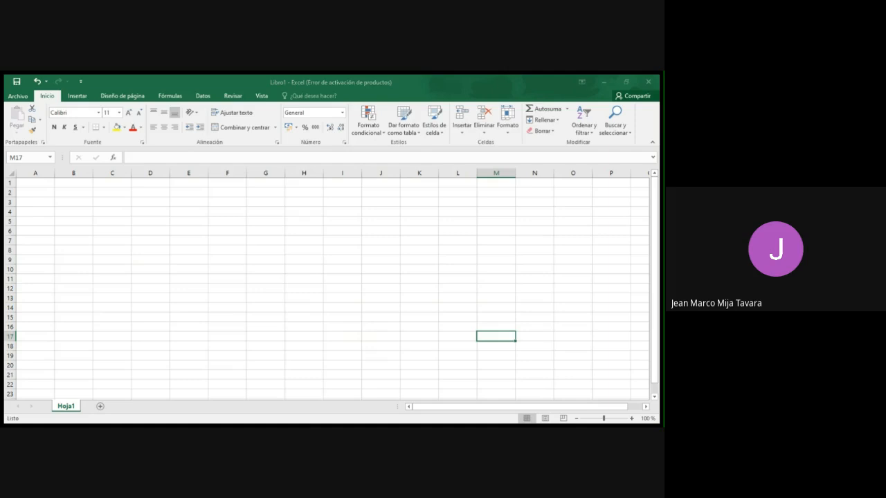
{"action": "left_click", "coordinate": [237, 249]}
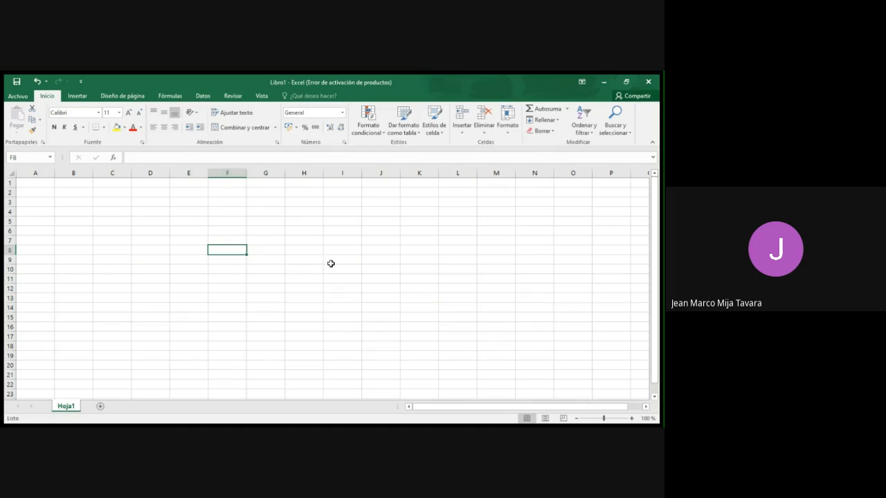
{"action": "left_click", "coordinate": [240, 174]}
{"action": "left_click_drag", "start_coordinate": [287, 212], "coordinate": [263, 211]}
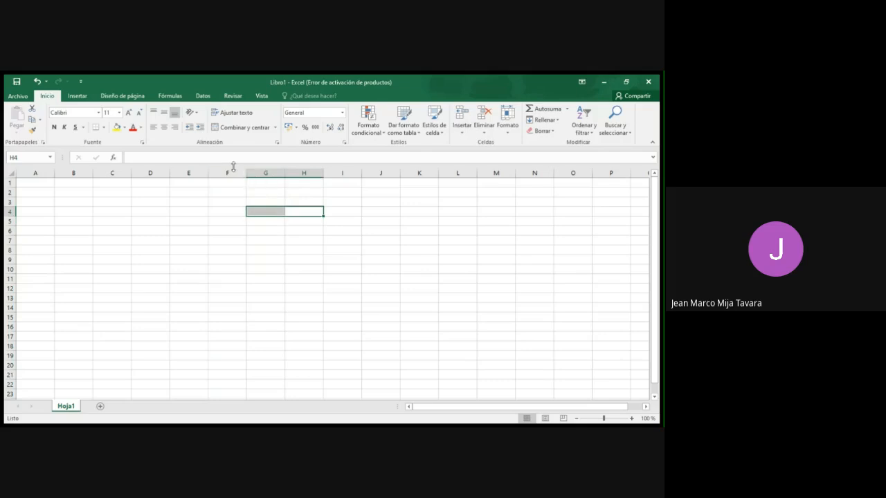
{"action": "left_click", "coordinate": [229, 172]}
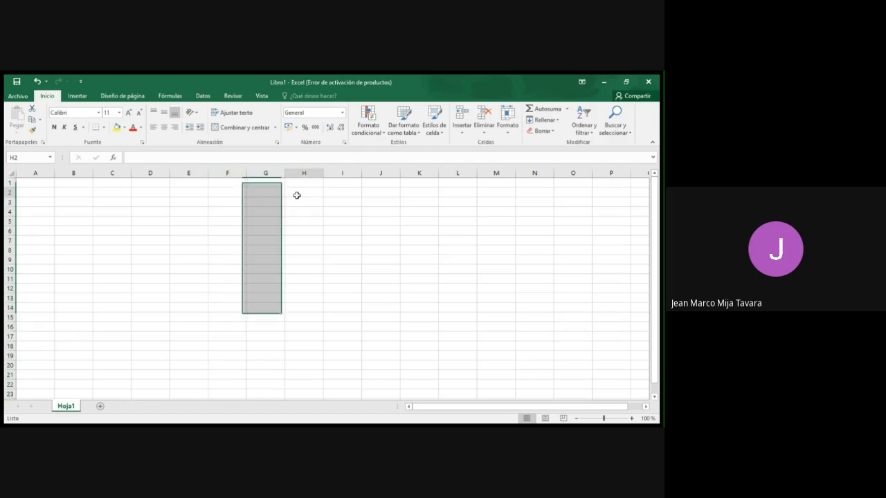
{"action": "left_click_drag", "start_coordinate": [296, 196], "coordinate": [305, 311]}
{"action": "left_click", "coordinate": [360, 285]}
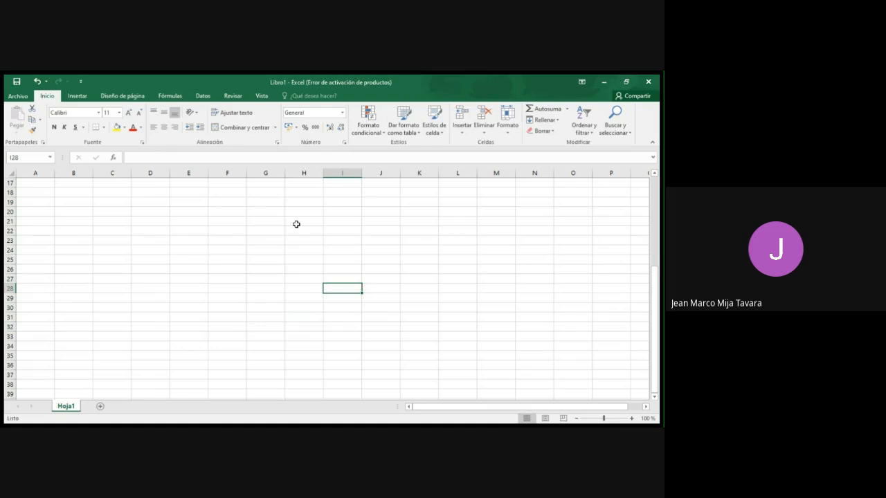
{"action": "scroll", "coordinate": [296, 216], "scroll_direction": "up", "scroll_amount": 5}
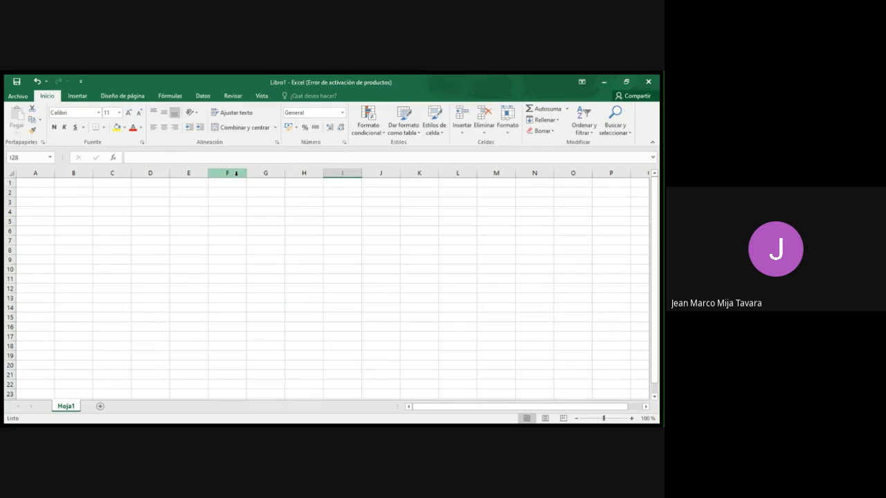
{"action": "left_click", "coordinate": [236, 173]}
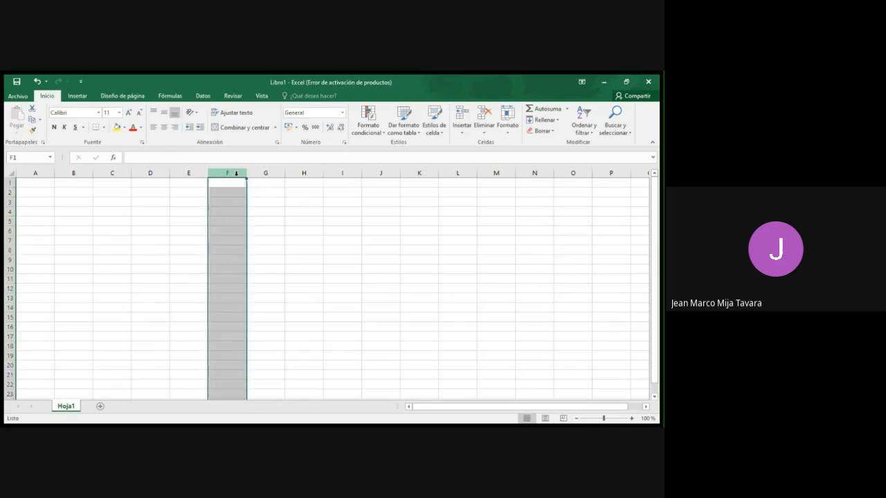
{"action": "left_click", "coordinate": [280, 210]}
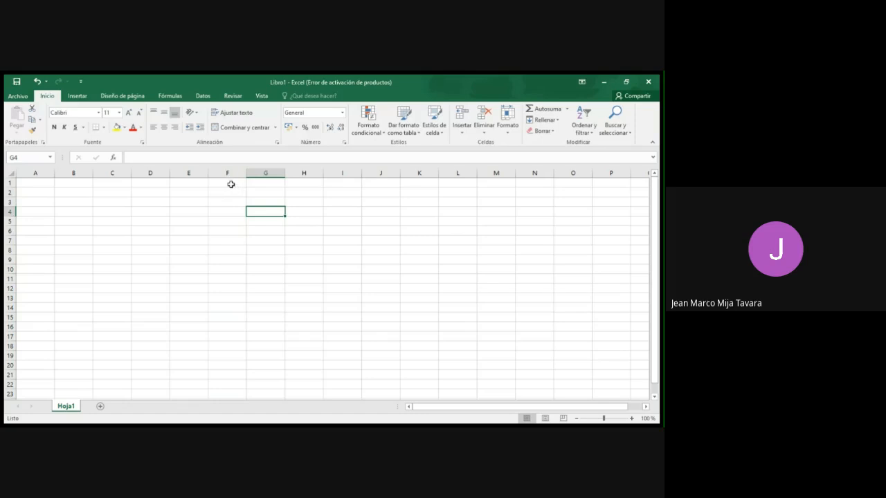
Step: Enter 1 in cell F1 and 2 in cell F2
{"action": "left_click", "coordinate": [231, 184]}
{"action": "type", "text": "1"}
{"action": "key", "text": "Return"}
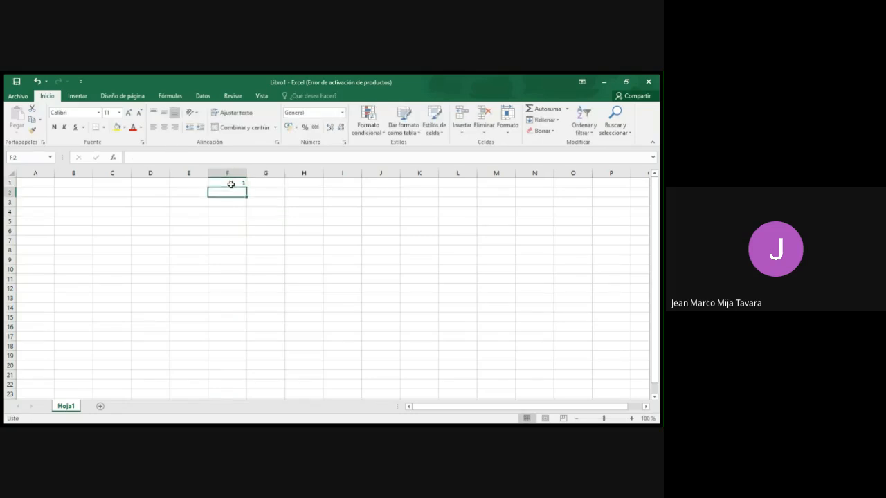
{"action": "type", "text": "2"}
{"action": "left_click", "coordinate": [261, 211]}
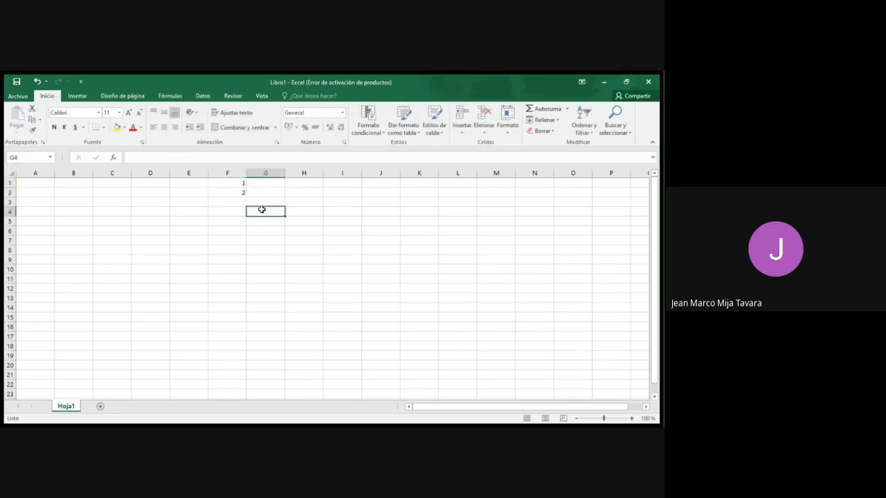
Step: Extend the number series that starts in F1:F2 down column F to row 20
{"action": "left_click", "coordinate": [232, 182]}
{"action": "left_click_drag", "start_coordinate": [232, 182], "coordinate": [247, 368]}
{"action": "left_click", "coordinate": [279, 301]}
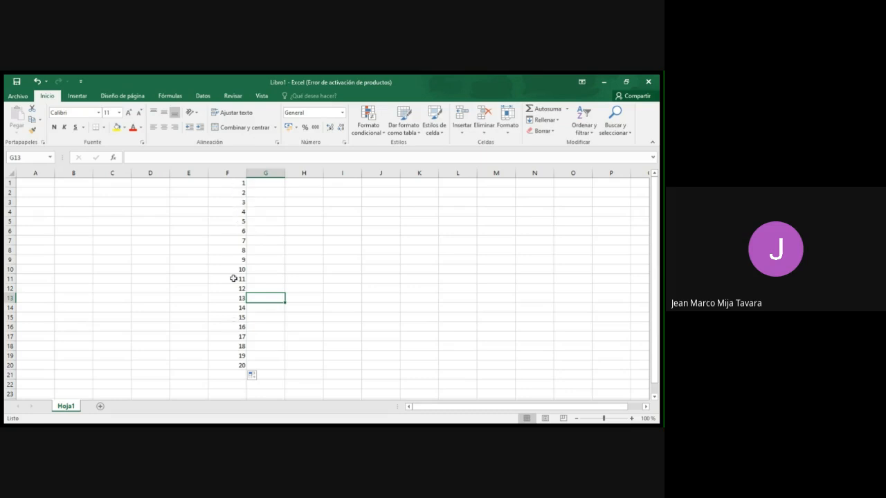
{"action": "left_click", "coordinate": [233, 171]}
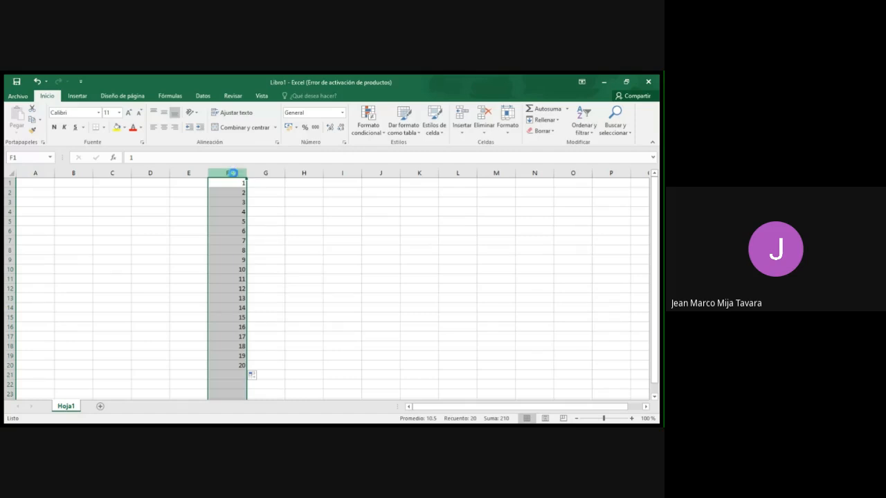
{"action": "key", "text": "ctrl+c"}
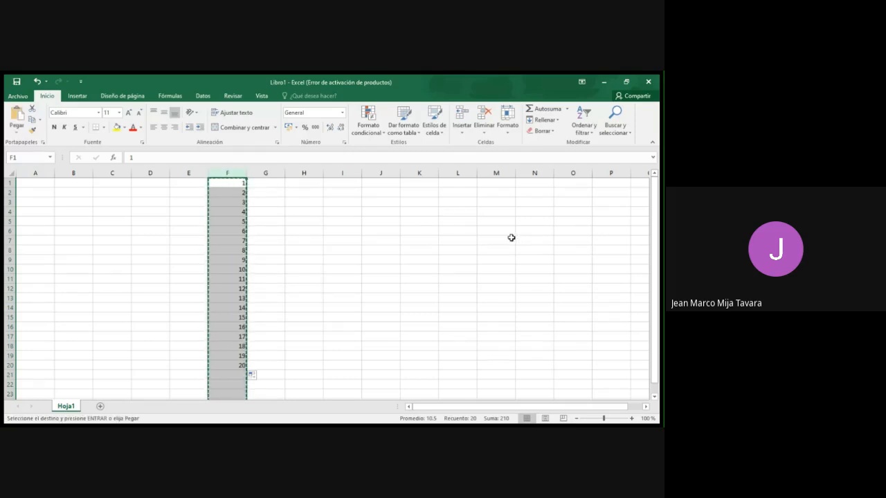
{"action": "left_click", "coordinate": [338, 216]}
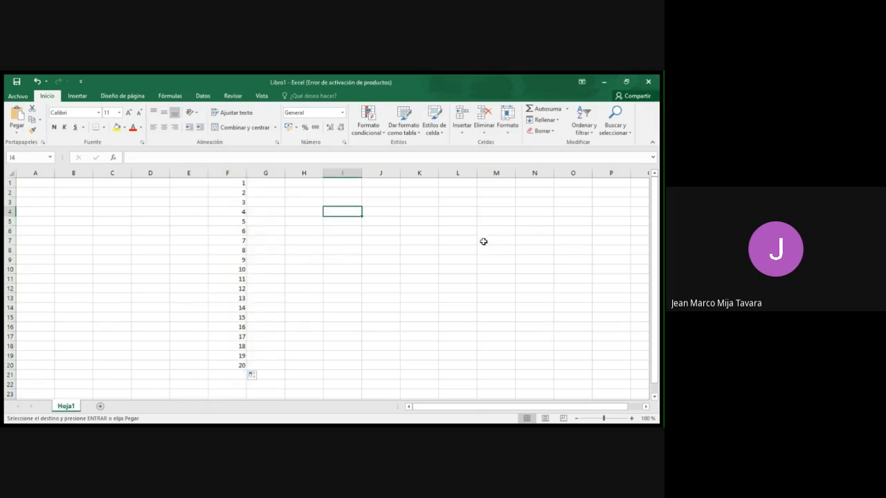
Step: Copy the single cell F1 and paste it into cell H4
{"action": "left_click", "coordinate": [236, 182]}
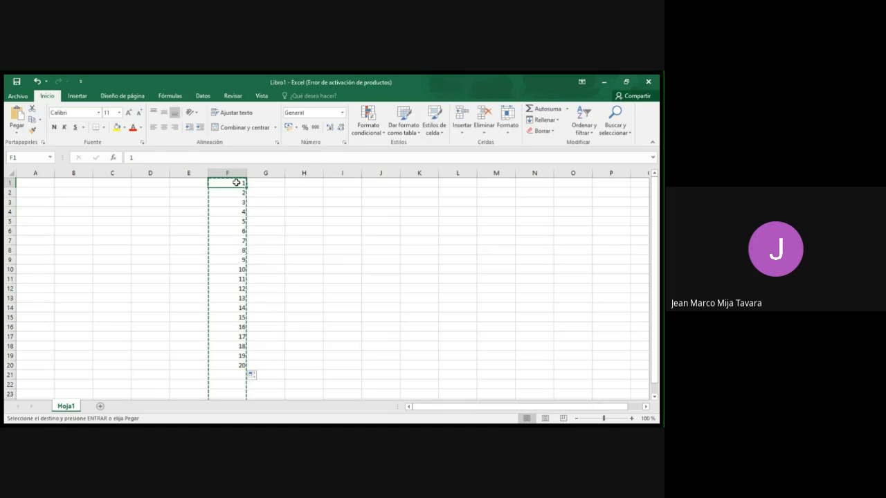
{"action": "left_click", "coordinate": [318, 212]}
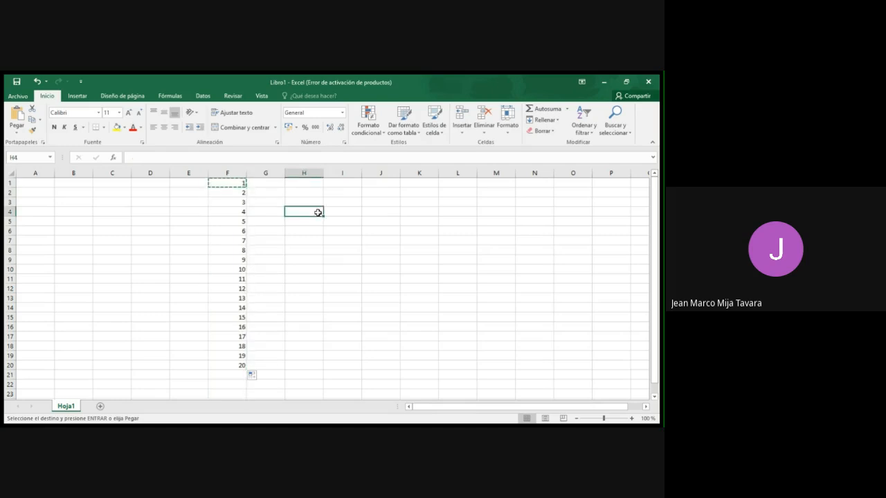
{"action": "key", "text": "ctrl+v"}
{"action": "left_click", "coordinate": [236, 173]}
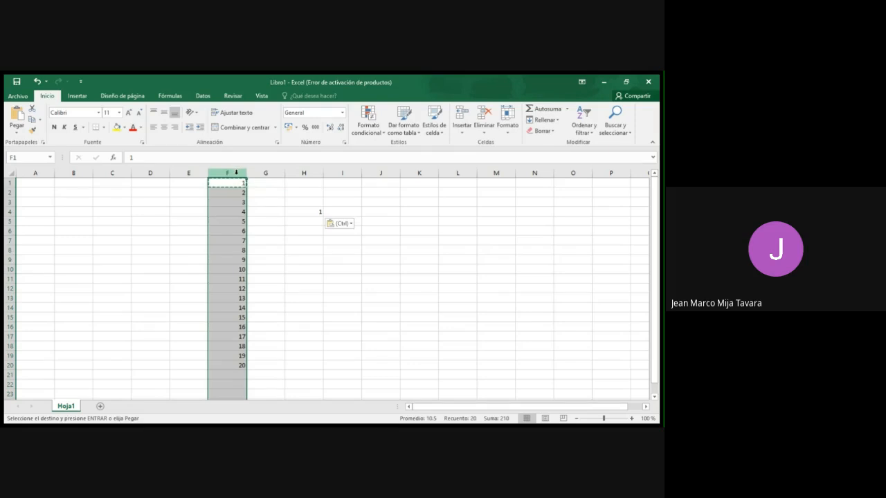
{"action": "key", "text": "ctrl+c"}
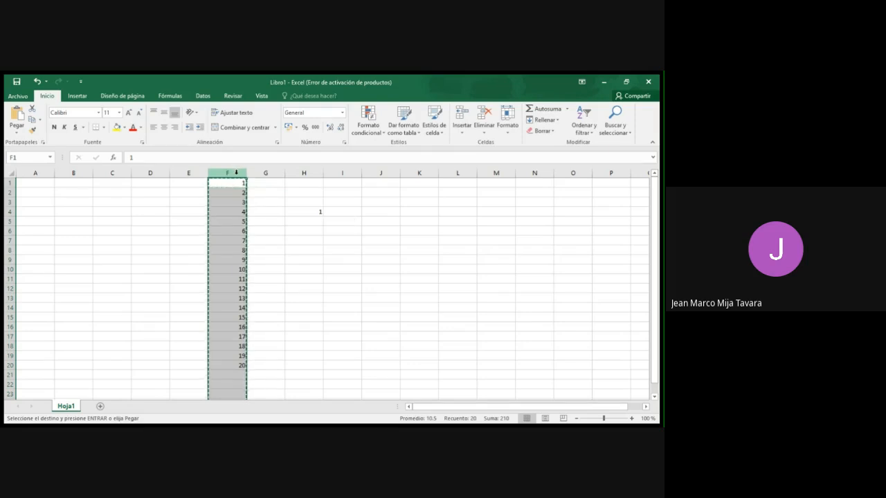
{"action": "left_click", "coordinate": [310, 231]}
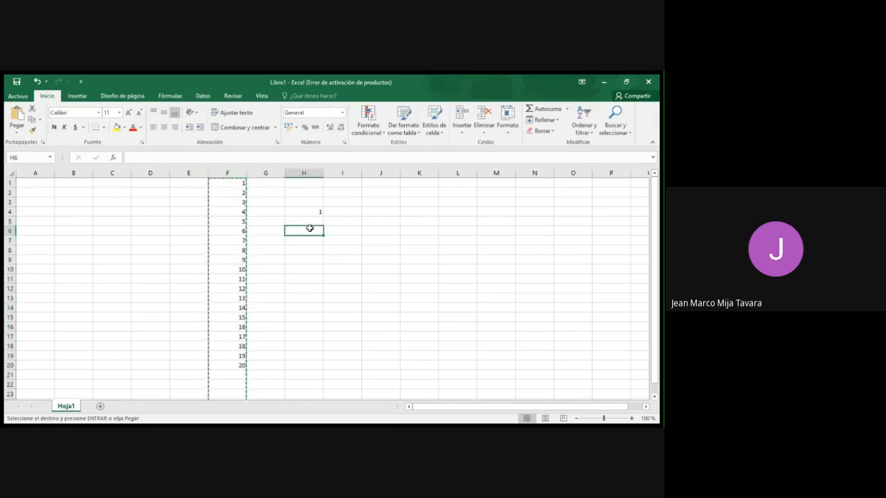
{"action": "left_click", "coordinate": [337, 288]}
{"action": "left_click", "coordinate": [227, 173]}
{"action": "key", "text": "ctrl+c"}
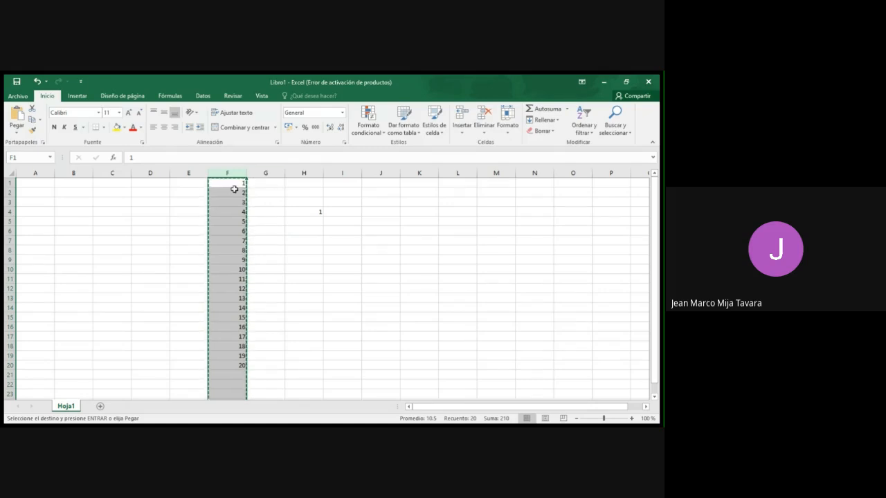
{"action": "left_click", "coordinate": [294, 212]}
{"action": "left_click", "coordinate": [237, 173]}
{"action": "left_click", "coordinate": [270, 201]}
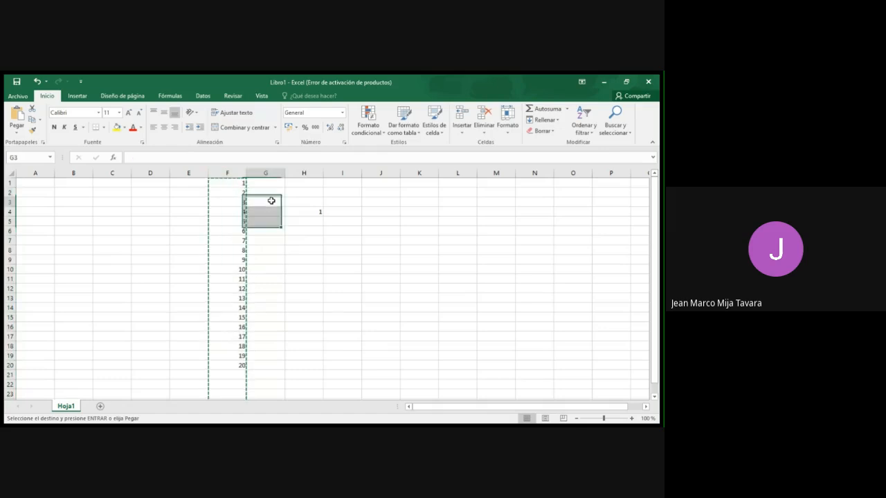
Step: Copy the range F1:F20 and paste it into column I starting at cell I4
{"action": "left_click_drag", "start_coordinate": [229, 183], "coordinate": [238, 347]}
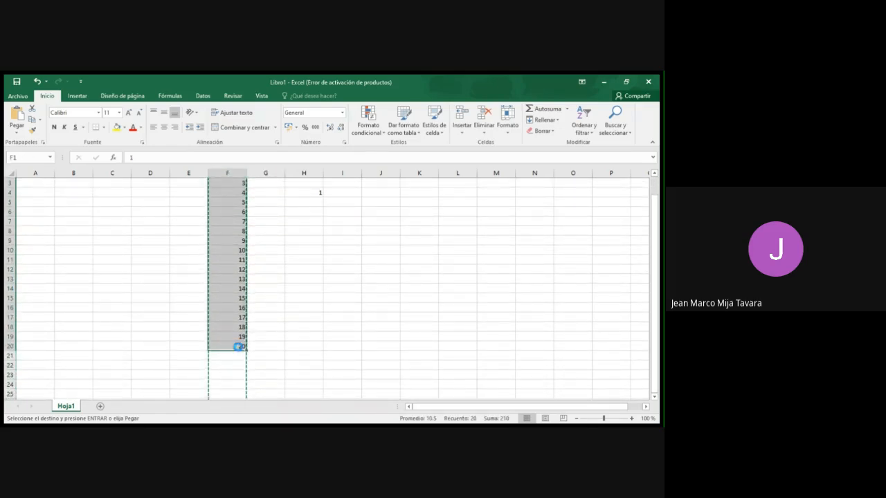
{"action": "left_click_drag", "start_coordinate": [355, 309], "coordinate": [384, 387]}
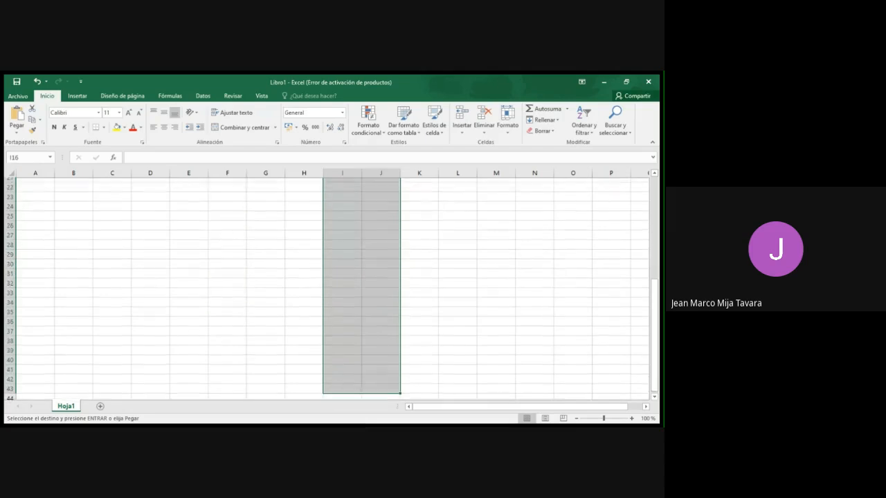
{"action": "left_click", "coordinate": [273, 328]}
{"action": "scroll", "coordinate": [272, 327], "scroll_direction": "up", "scroll_amount": 7}
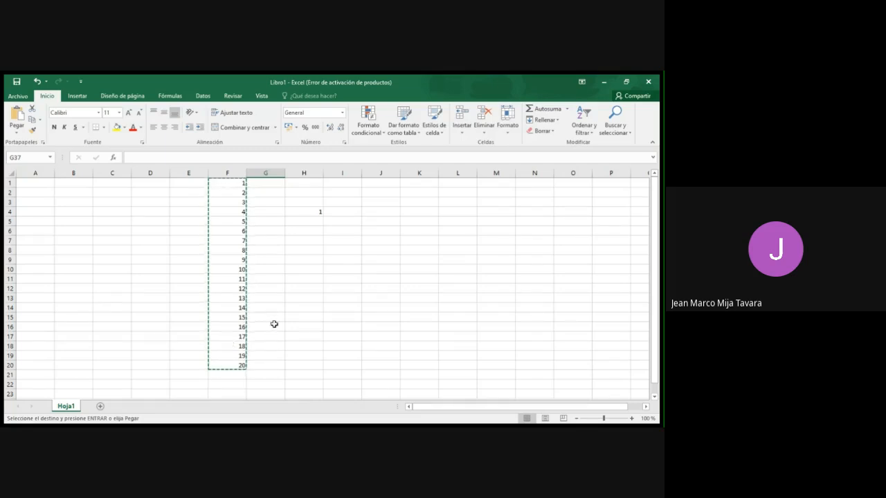
{"action": "left_click", "coordinate": [339, 212]}
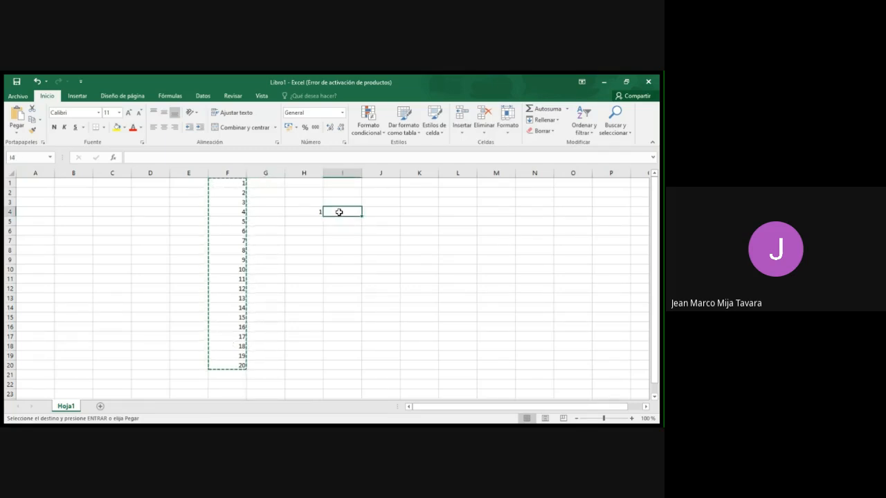
{"action": "key", "text": "ctrl+v"}
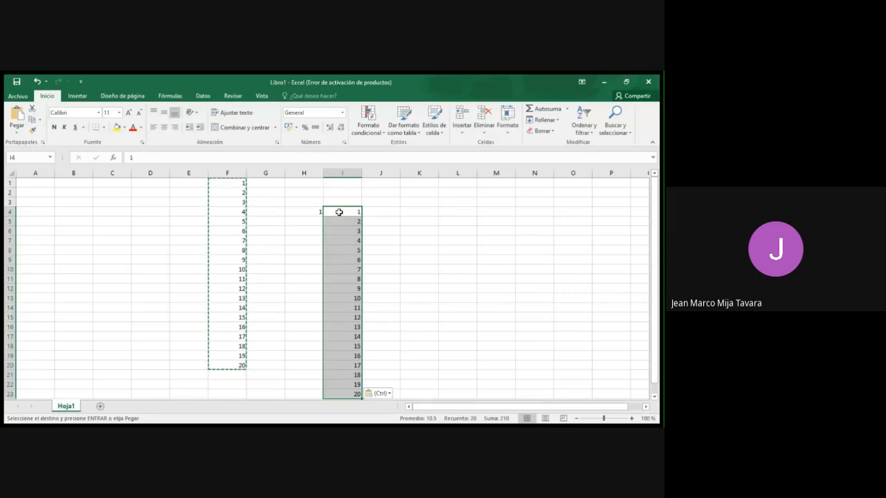
{"action": "scroll", "coordinate": [398, 289], "scroll_direction": "down", "scroll_amount": 3}
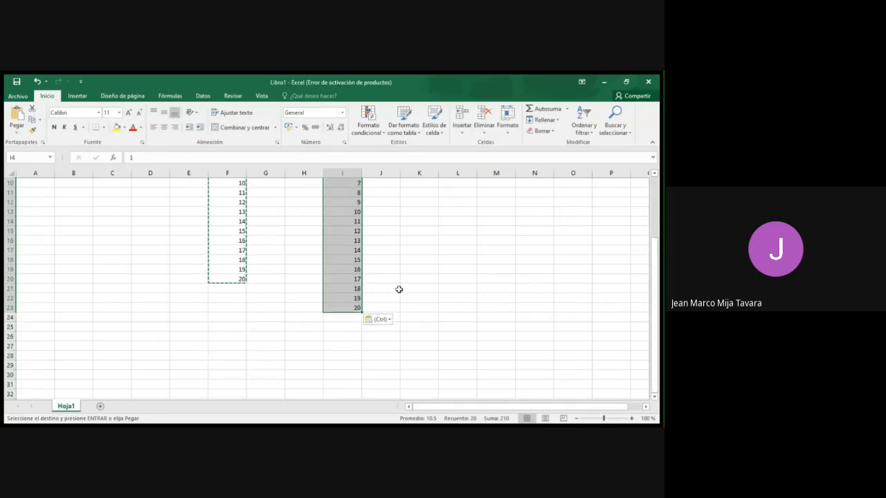
{"action": "scroll", "coordinate": [397, 289], "scroll_direction": "up", "scroll_amount": 2}
{"action": "scroll", "coordinate": [398, 289], "scroll_direction": "up", "scroll_amount": 1}
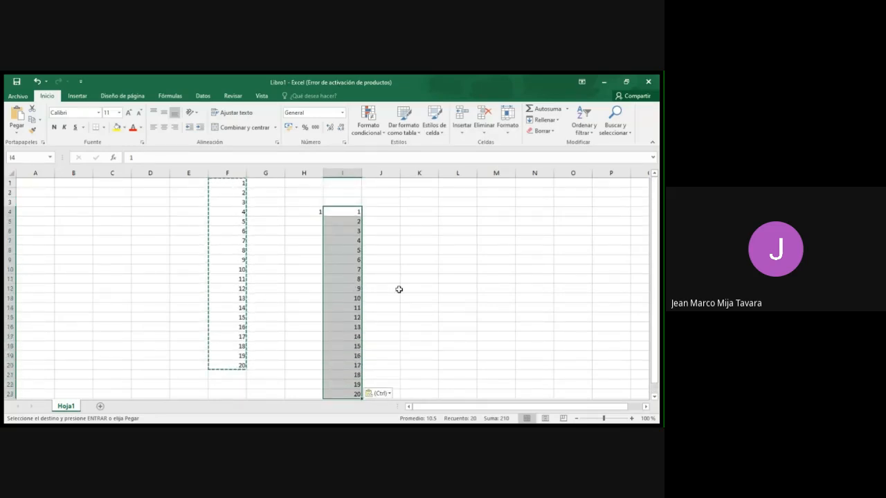
{"action": "scroll", "coordinate": [398, 289], "scroll_direction": "down", "scroll_amount": 2}
{"action": "scroll", "coordinate": [399, 289], "scroll_direction": "up", "scroll_amount": 2}
{"action": "left_click_drag", "start_coordinate": [420, 213], "coordinate": [427, 370]}
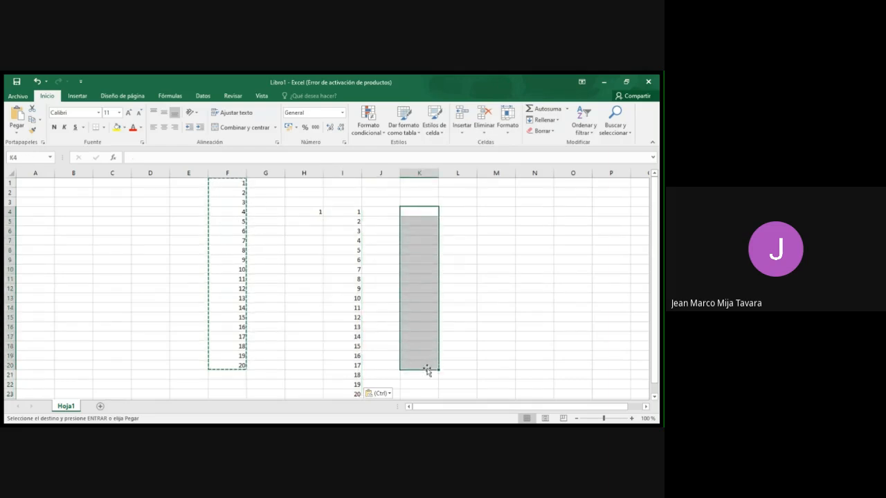
{"action": "left_click", "coordinate": [475, 270]}
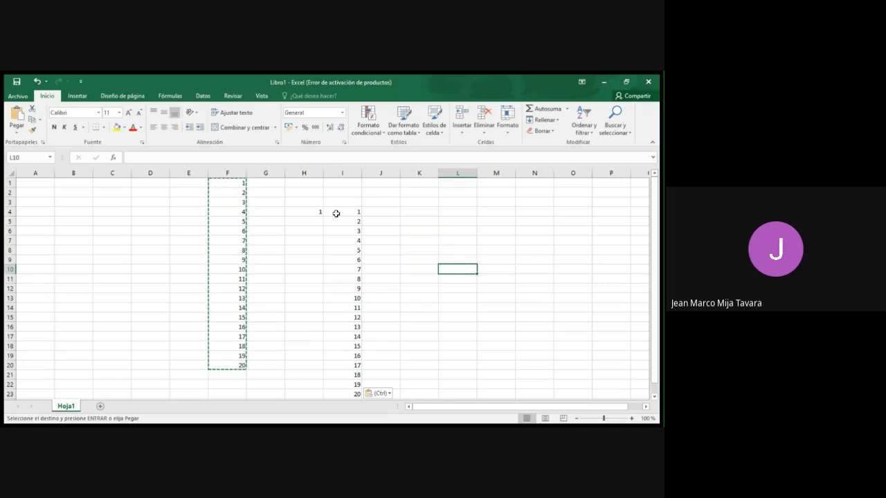
Step: Clear the contents of the whole range F1:I23
{"action": "left_click", "coordinate": [36, 239]}
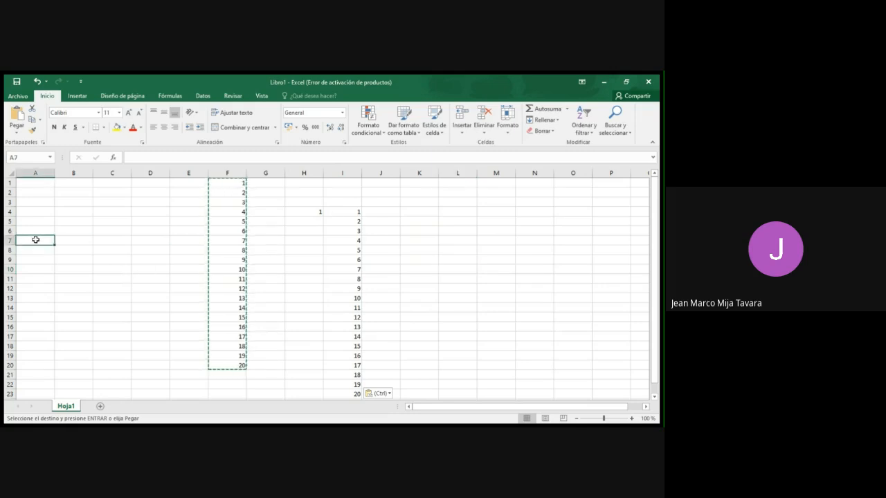
{"action": "left_click", "coordinate": [166, 211]}
{"action": "left_click_drag", "start_coordinate": [244, 183], "coordinate": [355, 394]}
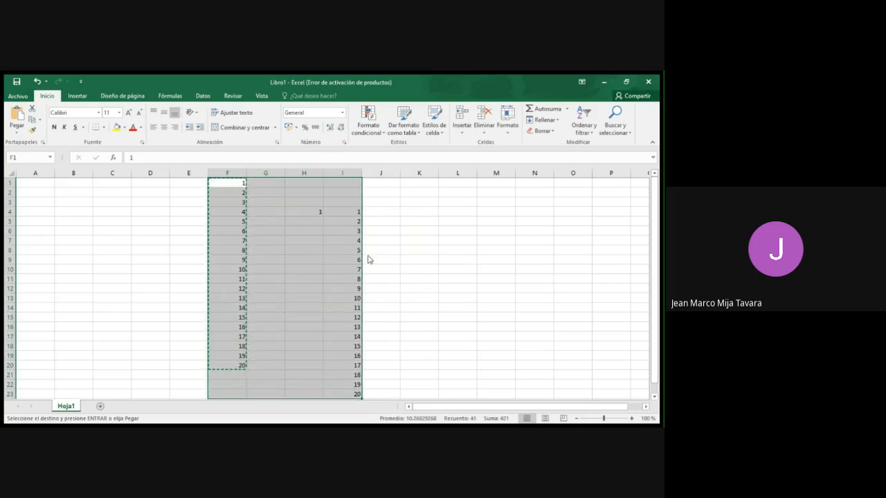
{"action": "key", "text": "Delete"}
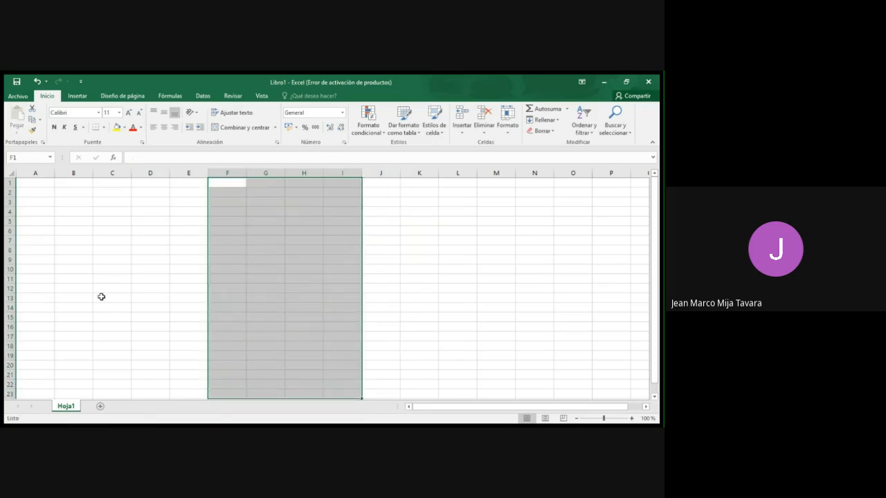
Step: Enter 1 in cell C9 and 2 in D9, and extend the series across row 9 to column J
{"action": "left_click", "coordinate": [113, 259]}
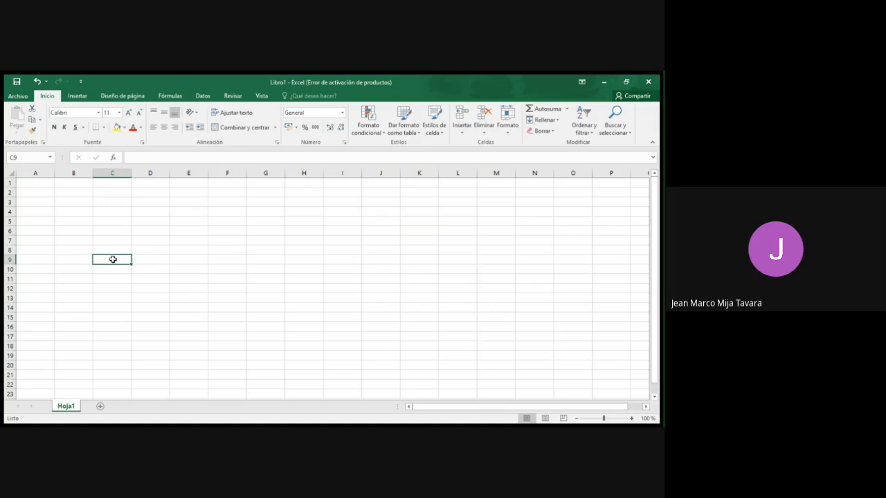
{"action": "type", "text": "1"}
{"action": "key", "text": "Tab"}
{"action": "type", "text": "2"}
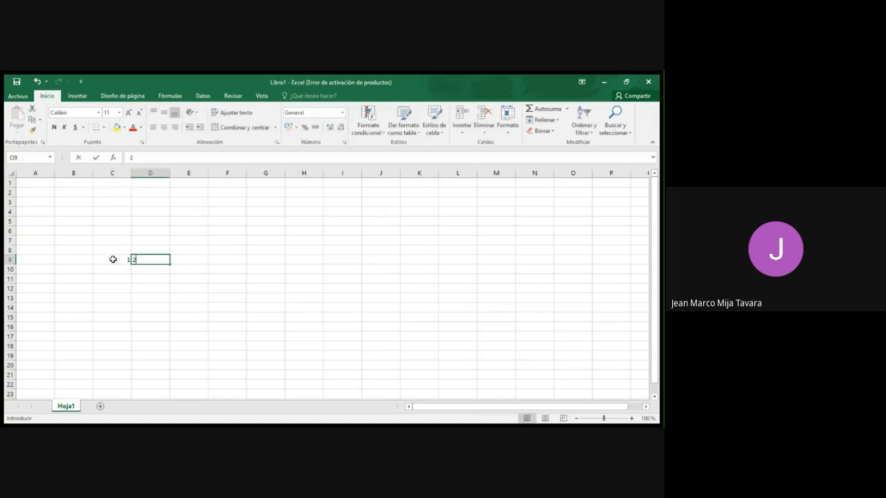
{"action": "key", "text": "Tab"}
{"action": "left_click_drag", "start_coordinate": [114, 259], "coordinate": [397, 266]}
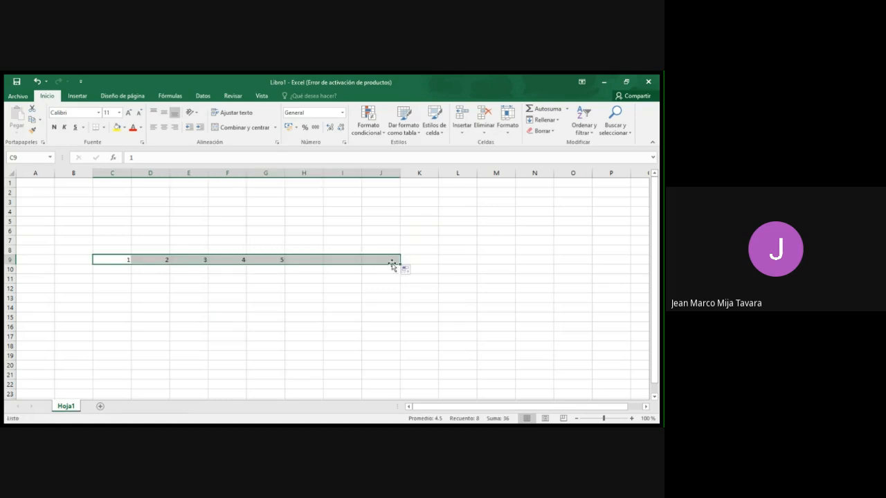
{"action": "left_click", "coordinate": [265, 307]}
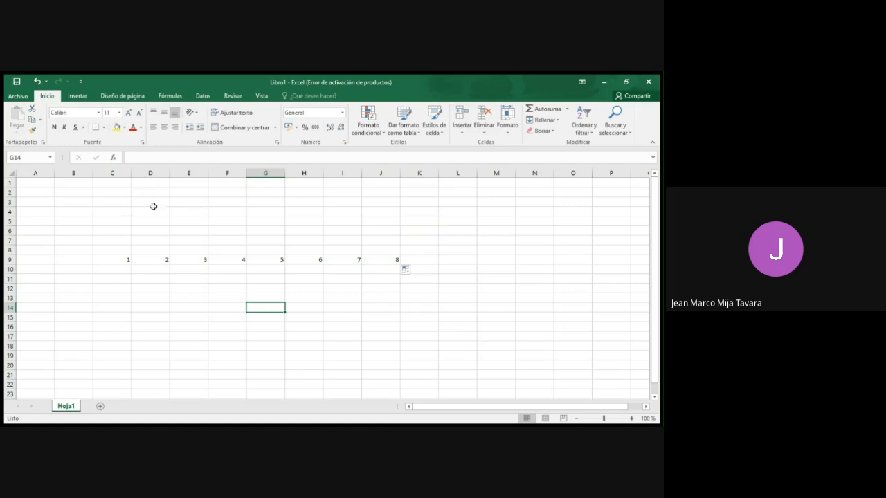
Step: Copy the number series in C9:J9 and paste it into row 15 starting at cell F15
{"action": "left_click_drag", "start_coordinate": [117, 261], "coordinate": [395, 262]}
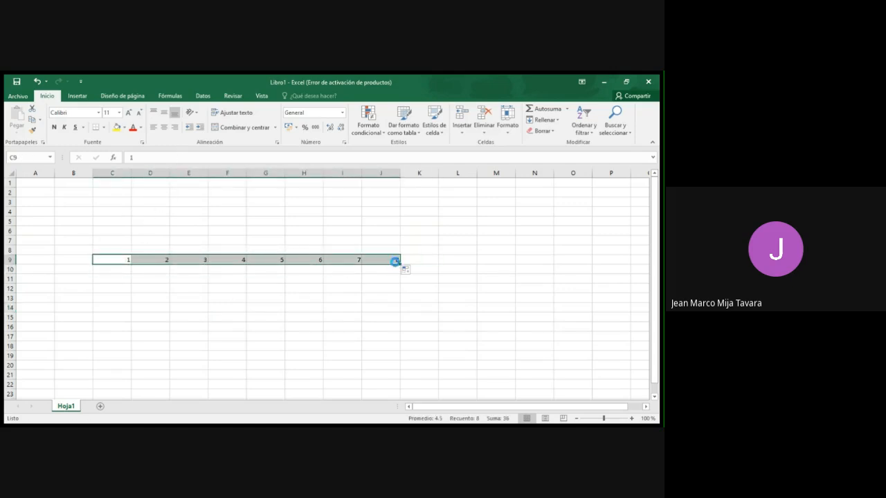
{"action": "key", "text": "ctrl+c"}
{"action": "left_click", "coordinate": [221, 316]}
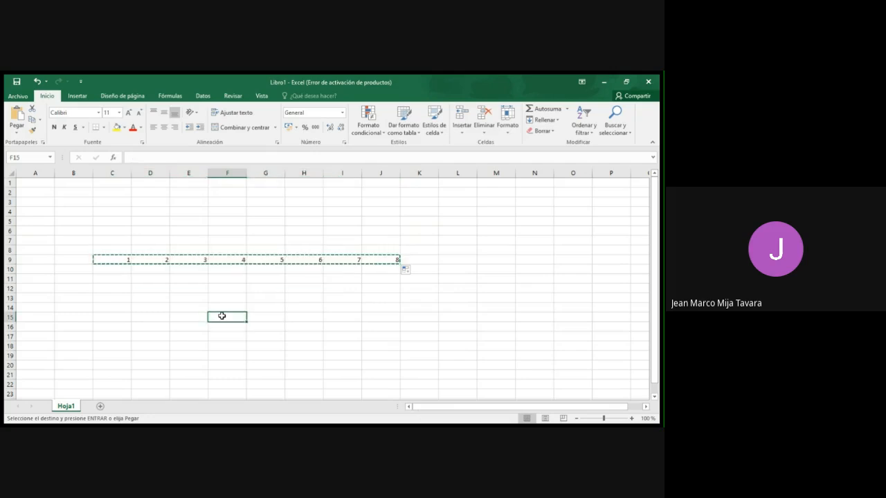
{"action": "key", "text": "ctrl+v"}
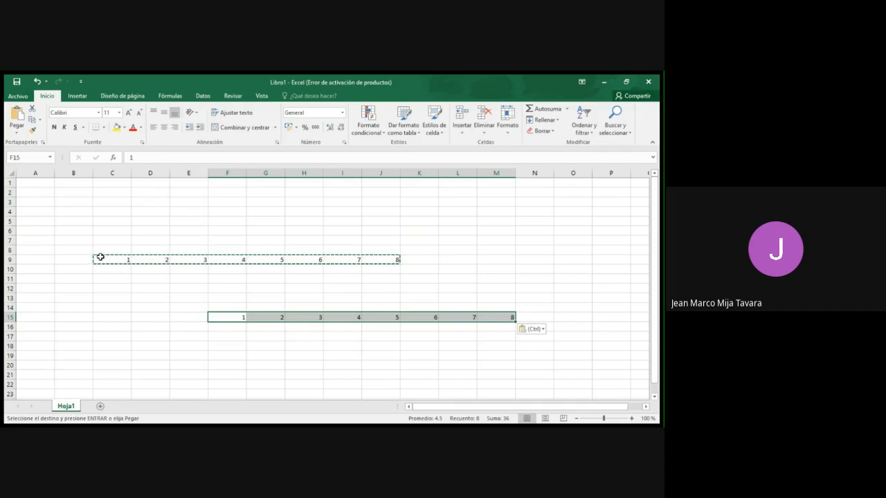
{"action": "left_click", "coordinate": [108, 278]}
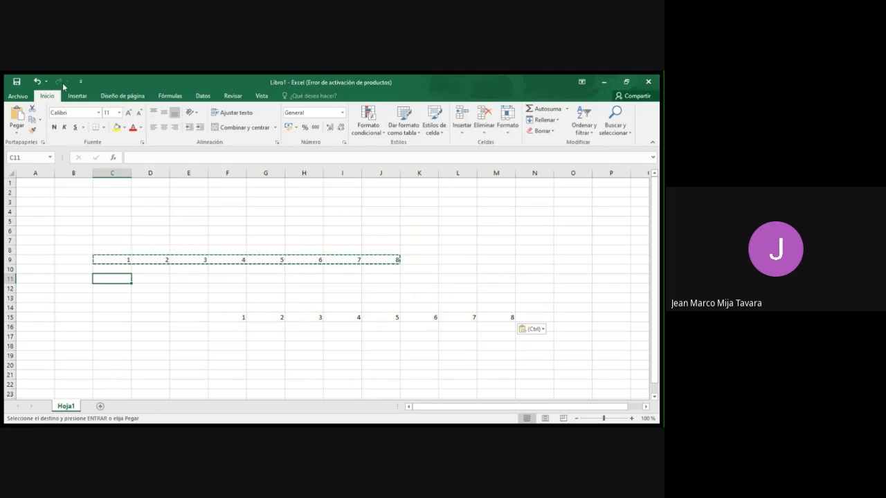
Step: Undo and redo the paste into row 15 several times, finishing with the paste undone
{"action": "left_click", "coordinate": [38, 82]}
{"action": "left_click", "coordinate": [38, 82]}
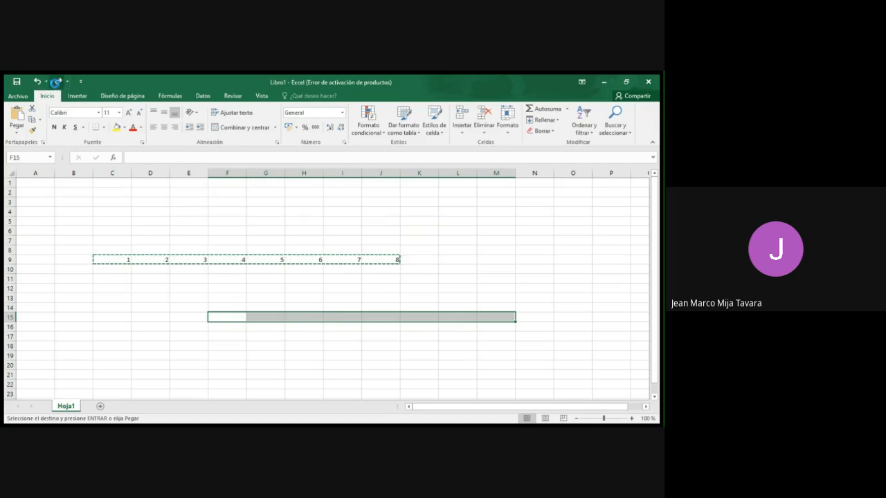
{"action": "left_click", "coordinate": [56, 82]}
{"action": "left_click", "coordinate": [36, 83]}
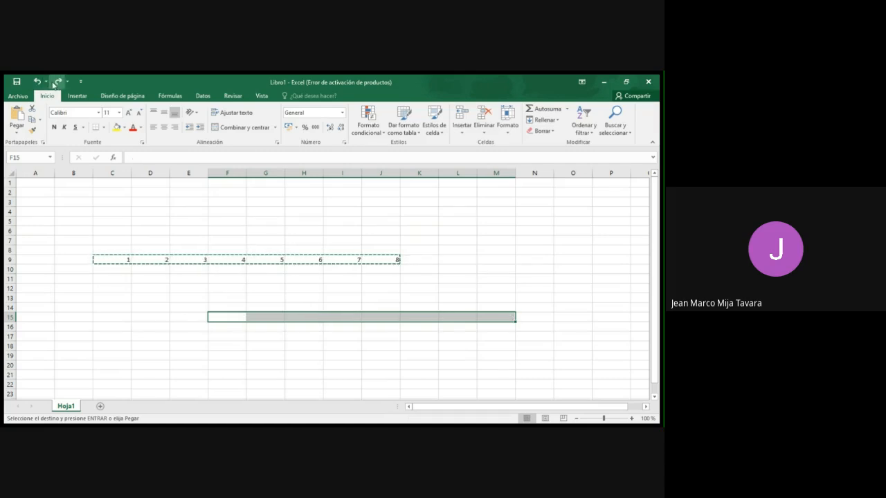
{"action": "left_click", "coordinate": [55, 83]}
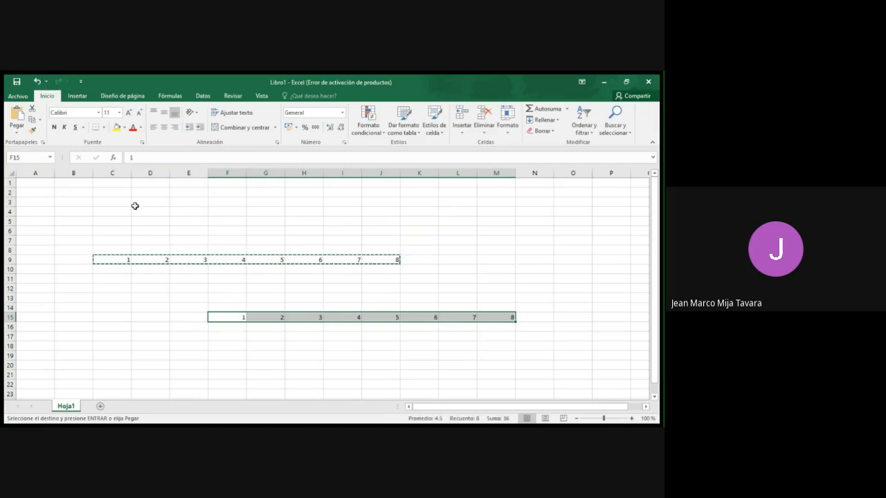
{"action": "key", "text": "ctrl+z"}
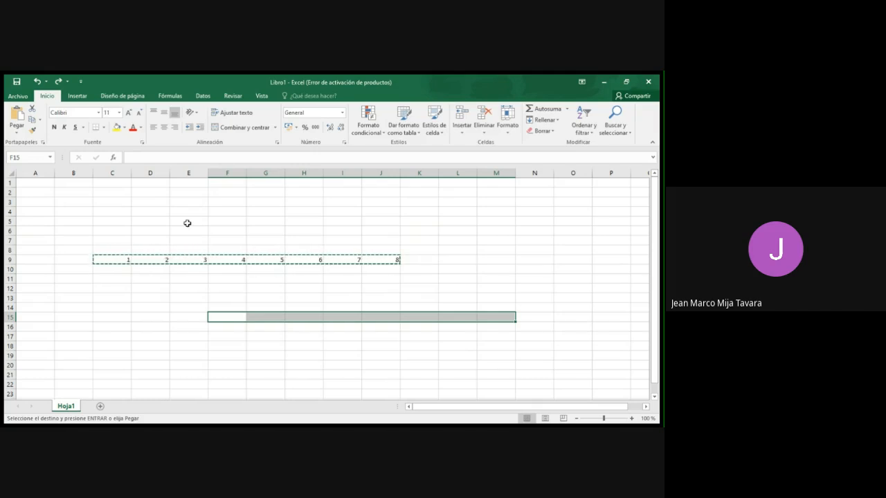
{"action": "left_click", "coordinate": [59, 81]}
{"action": "key", "text": "ctrl+z"}
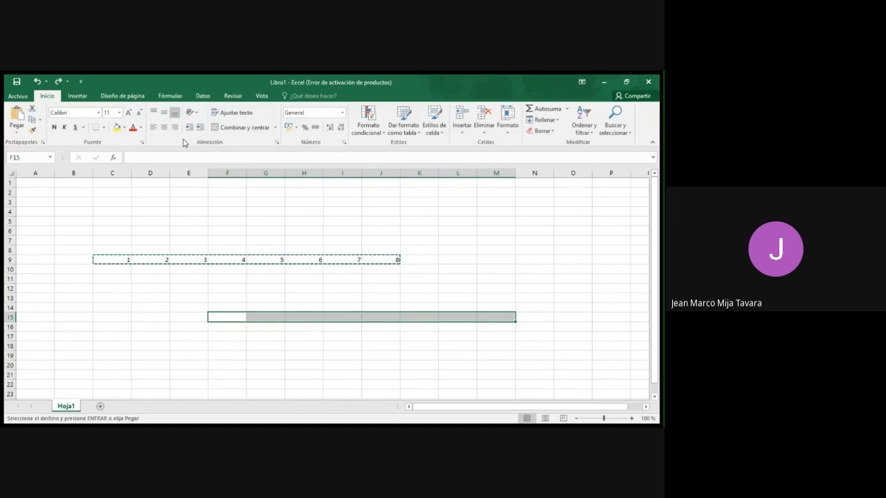
Step: Cancel the pending copy selection and clear the contents of the range C9:J9
{"action": "left_click", "coordinate": [255, 261]}
{"action": "left_click", "coordinate": [162, 223]}
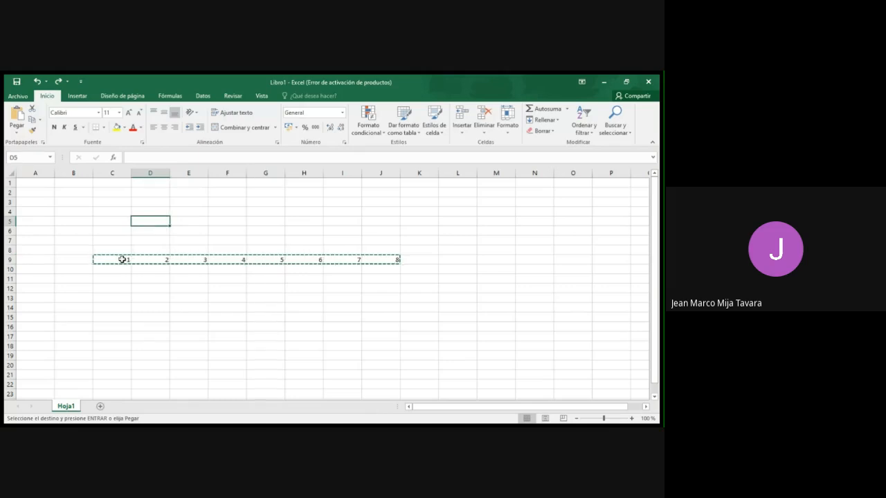
{"action": "left_click", "coordinate": [115, 287]}
{"action": "left_click_drag", "start_coordinate": [105, 254], "coordinate": [384, 266]}
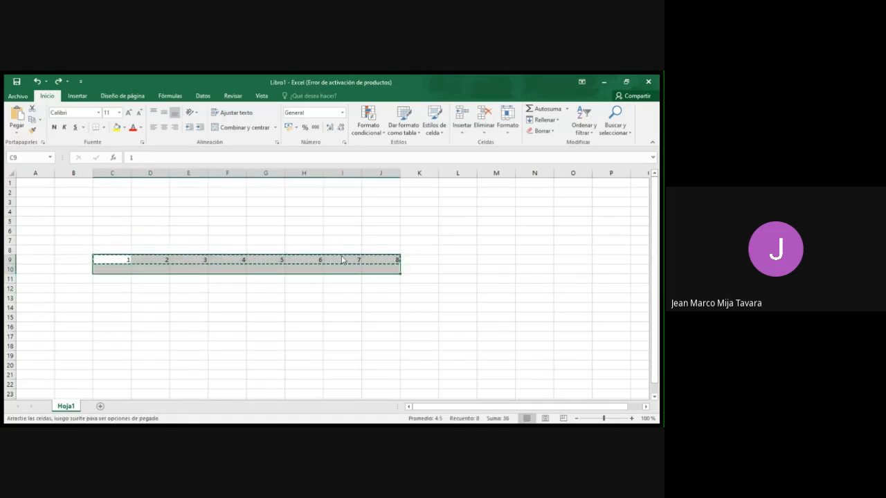
{"action": "left_click", "coordinate": [265, 307]}
{"action": "key", "text": "Escape"}
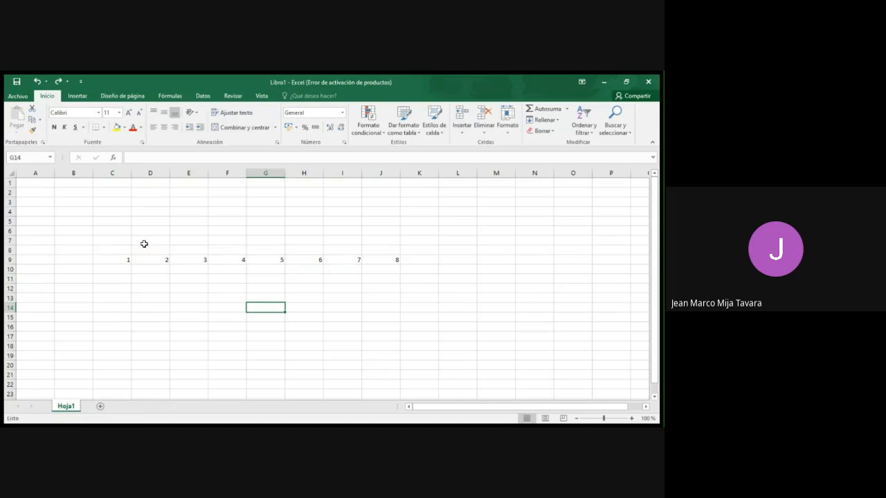
{"action": "left_click_drag", "start_coordinate": [110, 257], "coordinate": [377, 258]}
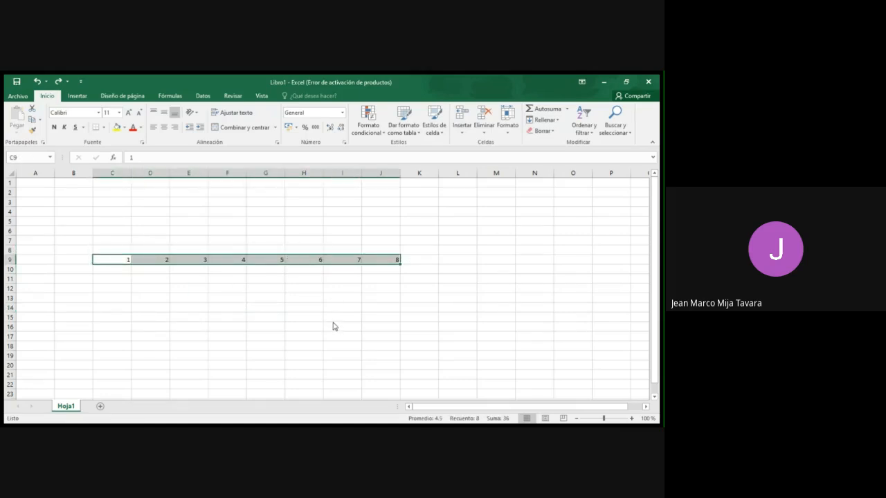
{"action": "key", "text": "Delete"}
{"action": "left_click", "coordinate": [298, 306]}
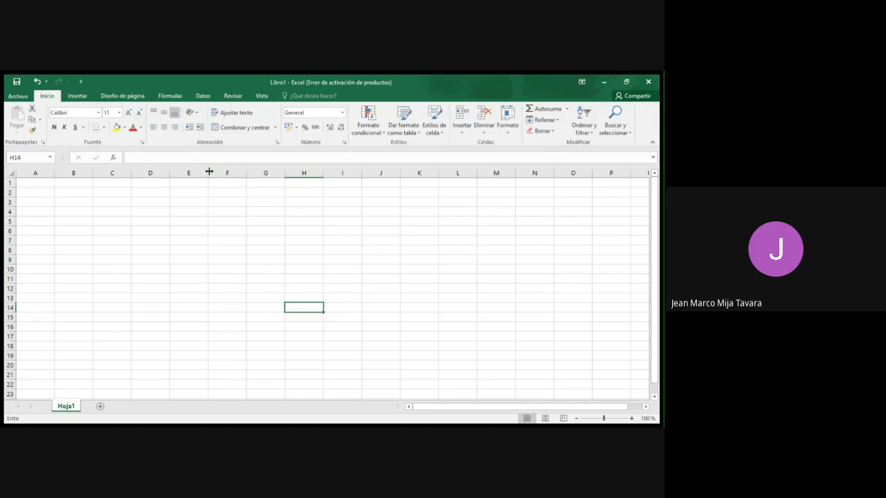
Step: Enter the text "Curso de ofimatica" in cell E5
{"action": "left_click", "coordinate": [184, 222]}
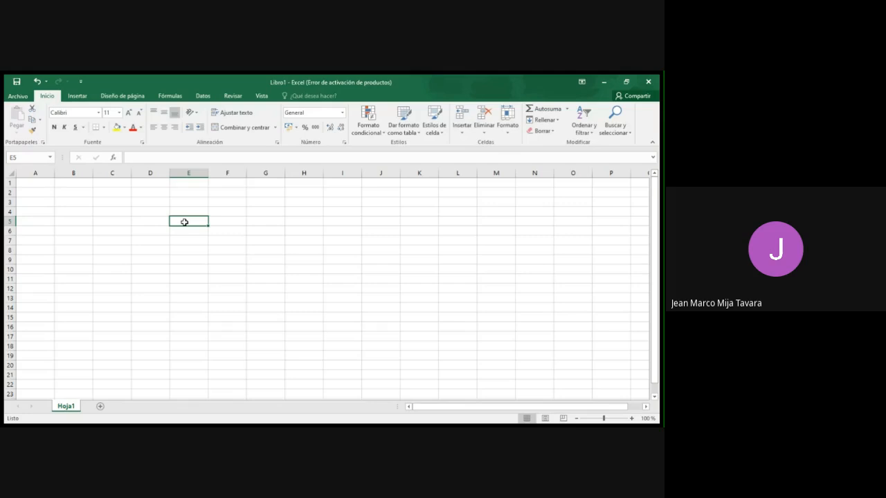
{"action": "type", "text": "C"}
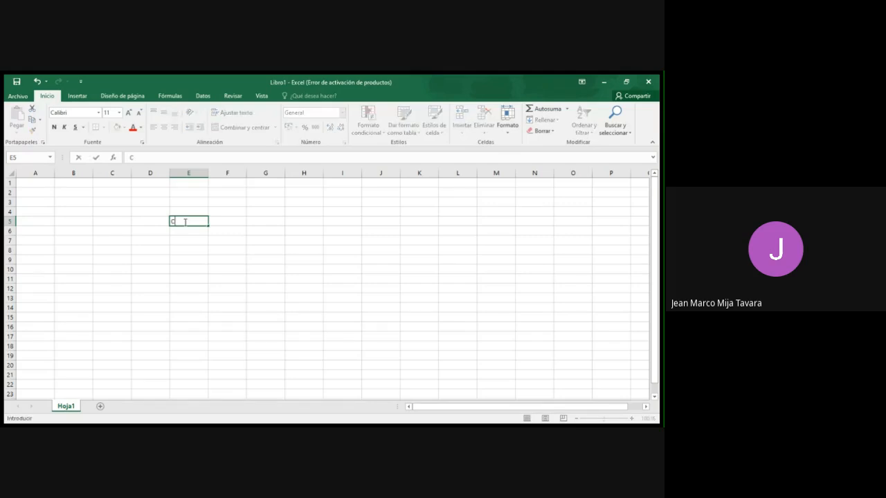
{"action": "type", "text": "urso de ofimatica"}
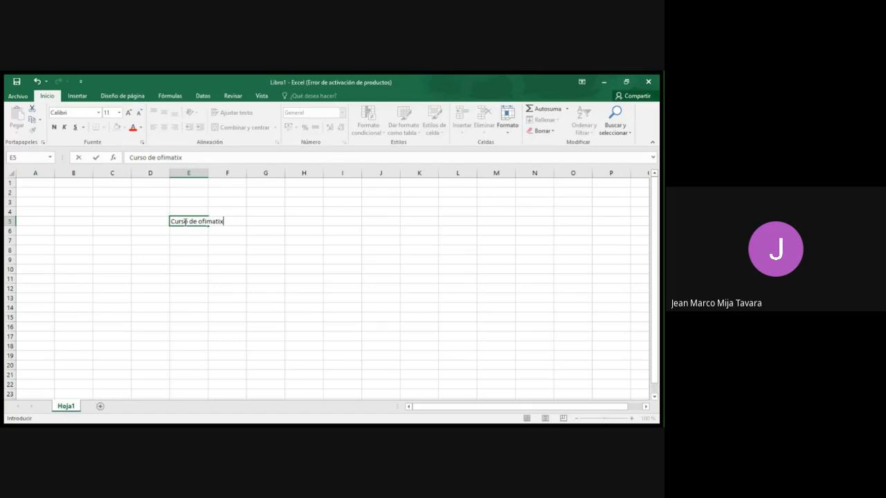
{"action": "key", "text": "Return"}
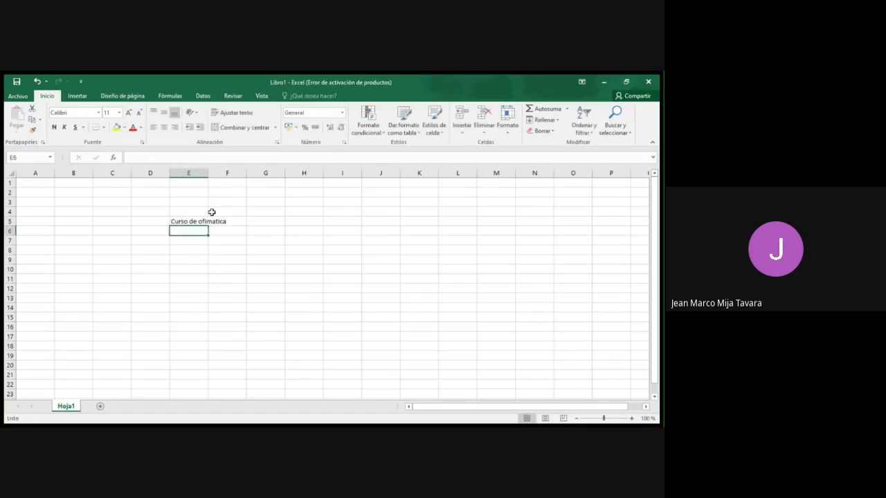
Step: Clear cell E5 and enter "Curso de ofimatica" in it again
{"action": "left_click", "coordinate": [204, 214]}
{"action": "left_click", "coordinate": [200, 223]}
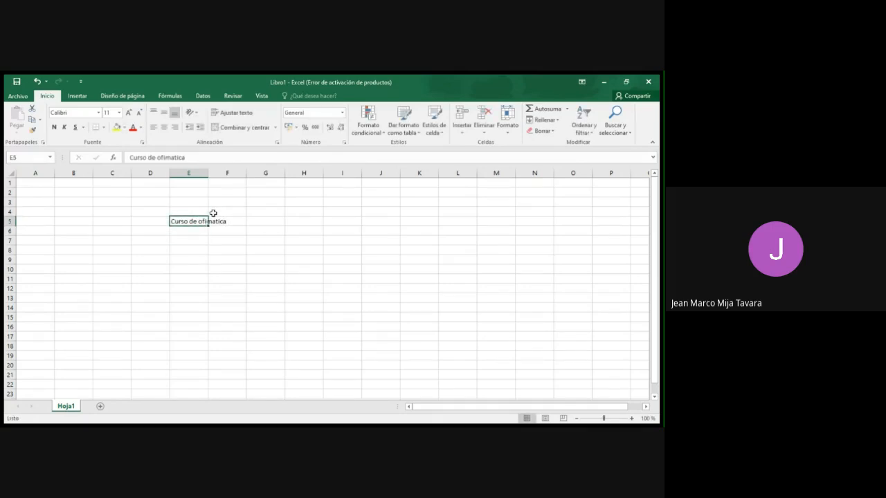
{"action": "key", "text": "Delete"}
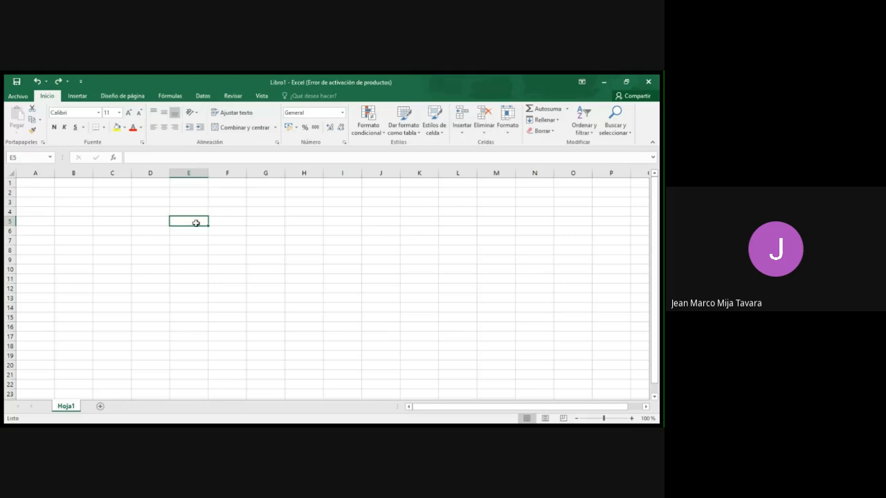
{"action": "type", "text": "Curso de"}
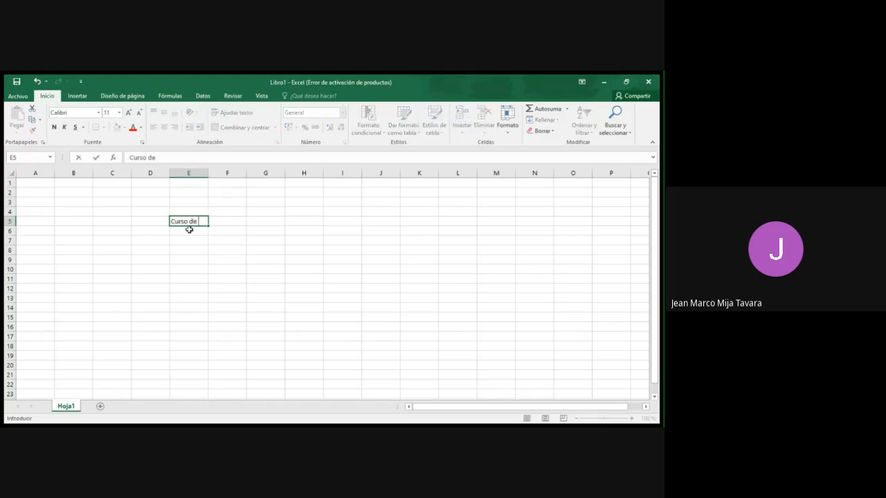
{"action": "type", "text": " ofimatic"}
{"action": "key", "text": "BackSpace"}
{"action": "key", "text": "BackSpace"}
{"action": "key", "text": "BackSpace"}
{"action": "key", "text": "BackSpace"}
{"action": "key", "text": "BackSpace"}
{"action": "type", "text": "matica"}
{"action": "key", "text": "Return"}
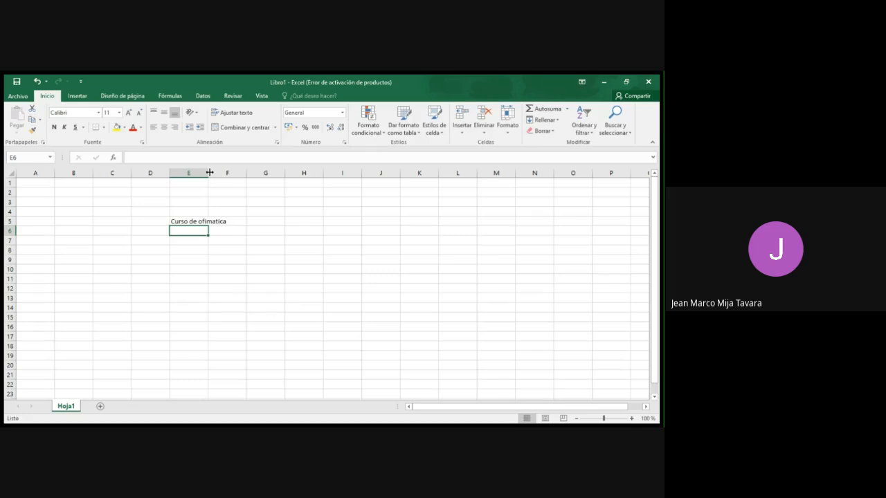
Step: Widen column E beyond the length of its text and increase the heights of rows 5 and 6
{"action": "left_click_drag", "start_coordinate": [209, 173], "coordinate": [231, 173]}
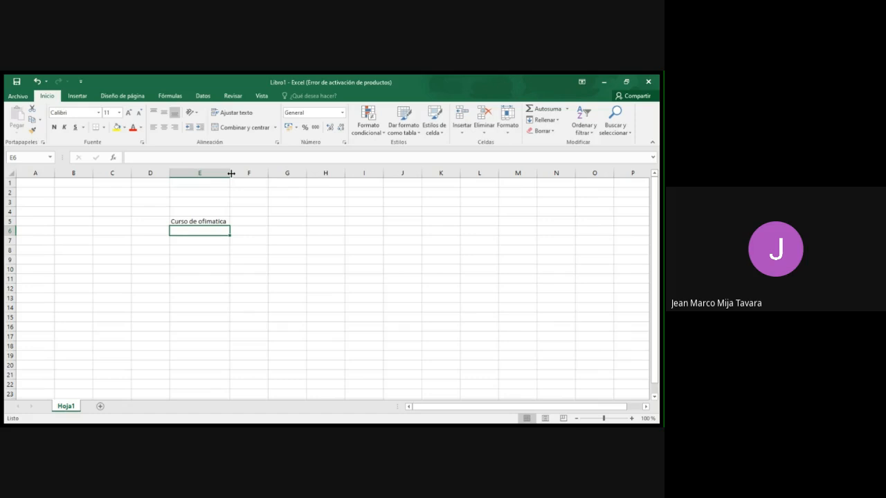
{"action": "left_click_drag", "start_coordinate": [231, 173], "coordinate": [255, 173]}
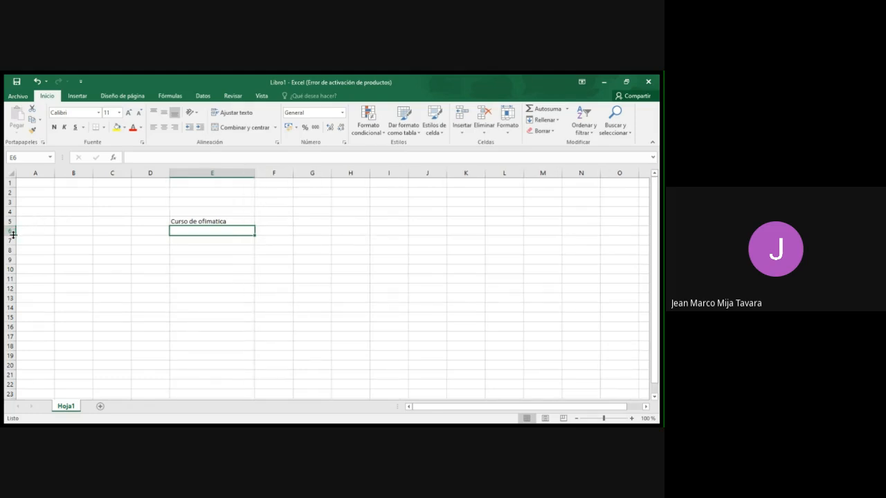
{"action": "left_click_drag", "start_coordinate": [14, 235], "coordinate": [14, 238]}
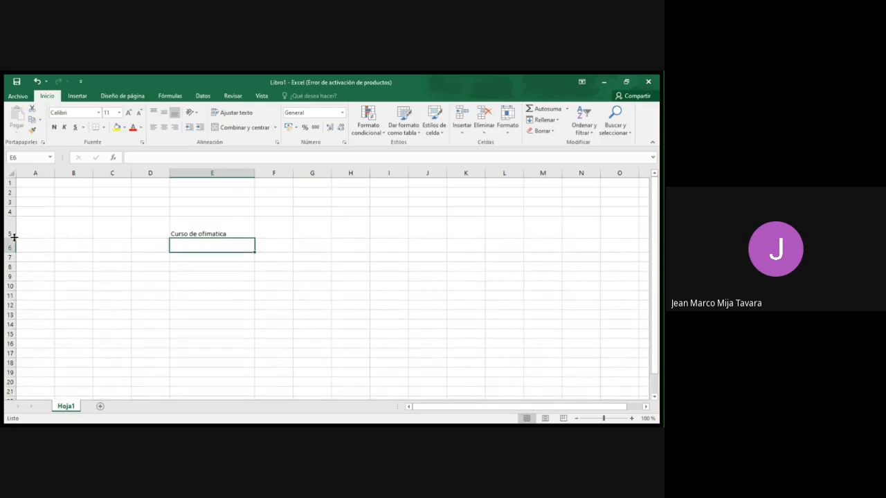
Step: Select cell E5 and narrow column E slightly, keeping it wider than the text
{"action": "left_click", "coordinate": [200, 224]}
{"action": "left_click", "coordinate": [283, 264]}
{"action": "left_click", "coordinate": [220, 232]}
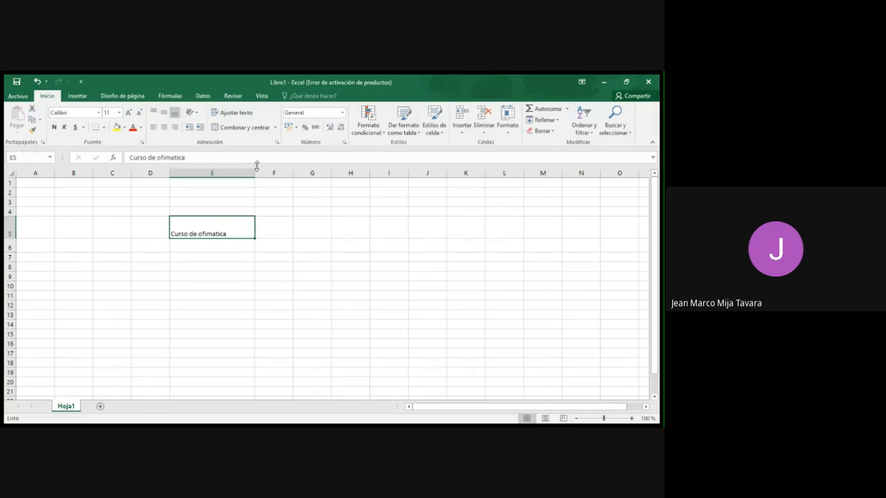
{"action": "mouse_move", "coordinate": [255, 173]}
{"action": "left_mouse_down"}
{"action": "mouse_move", "coordinate": [219, 173]}
{"action": "mouse_move", "coordinate": [242, 172]}
{"action": "left_mouse_up"}
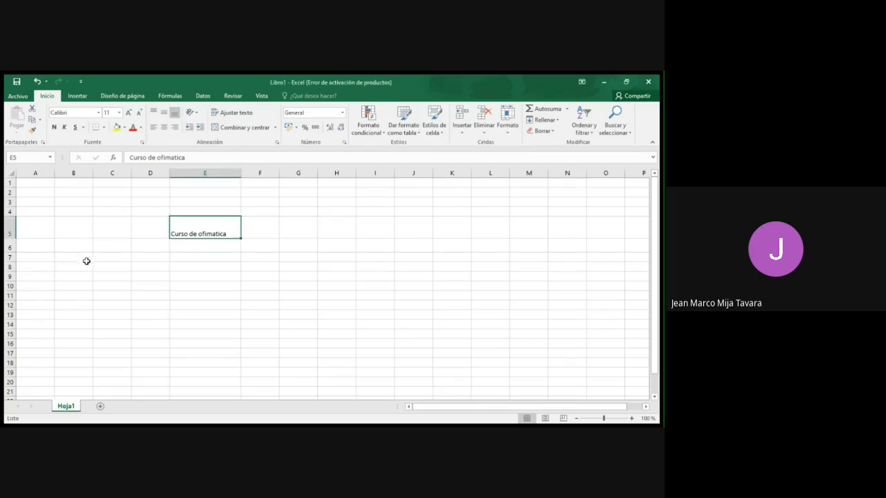
Step: Increase the height of row 7 slightly
{"action": "left_click", "coordinate": [101, 267]}
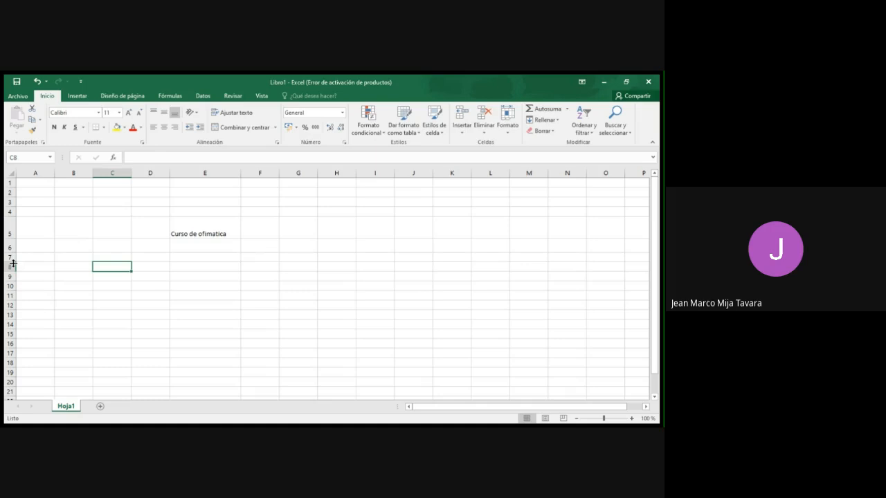
{"action": "mouse_move", "coordinate": [11, 262]}
{"action": "left_mouse_down"}
{"action": "mouse_move", "coordinate": [12, 253]}
{"action": "mouse_move", "coordinate": [25, 263]}
{"action": "left_mouse_up"}
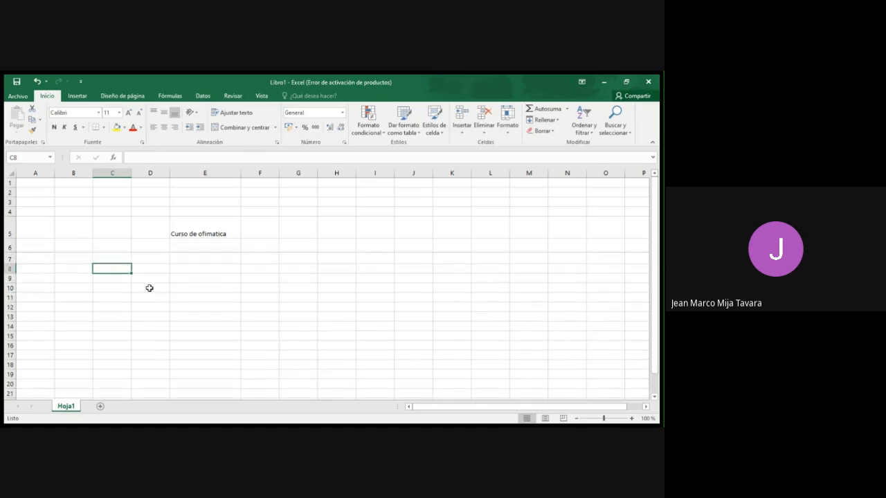
{"action": "left_click", "coordinate": [150, 287]}
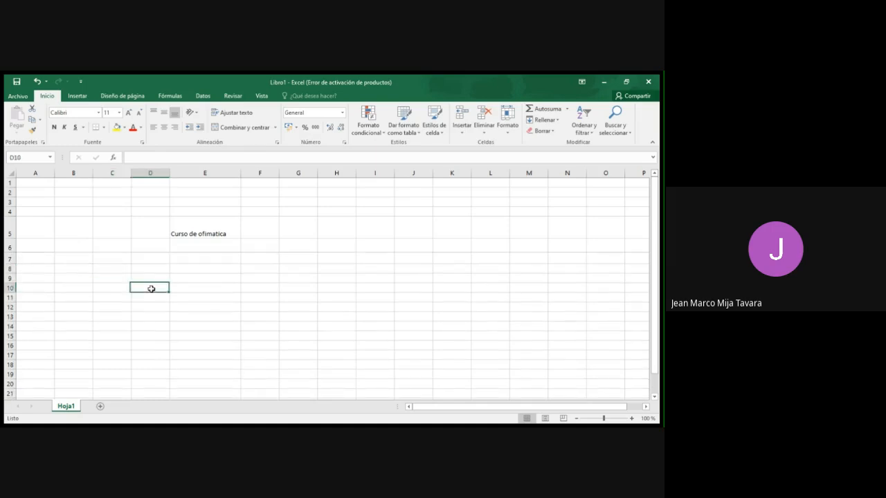
Step: Widen column B, narrow it back to slightly above its original width, and reduce the height of row 5
{"action": "left_click", "coordinate": [33, 174]}
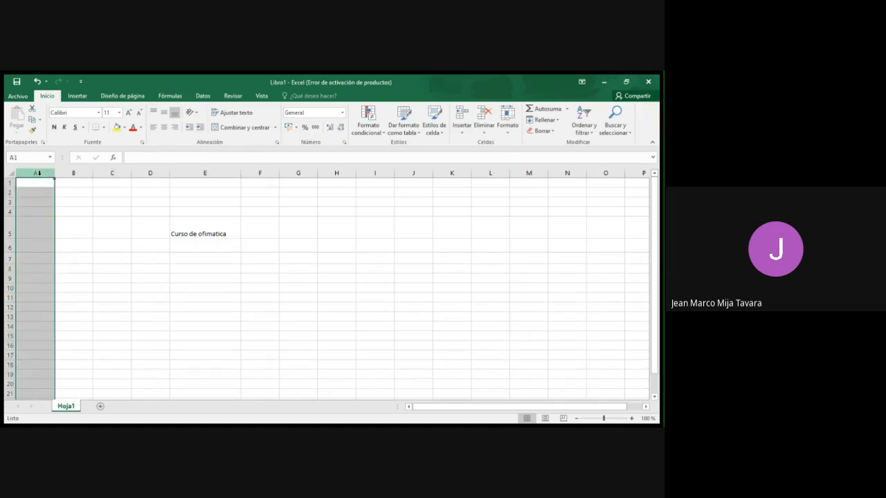
{"action": "left_click", "coordinate": [93, 188]}
{"action": "left_click", "coordinate": [74, 173]}
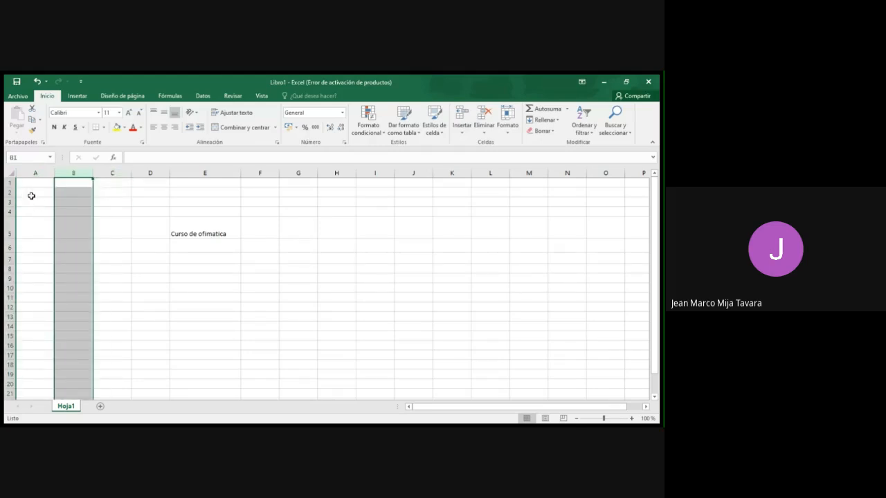
{"action": "left_click_drag", "start_coordinate": [93, 174], "coordinate": [109, 173]}
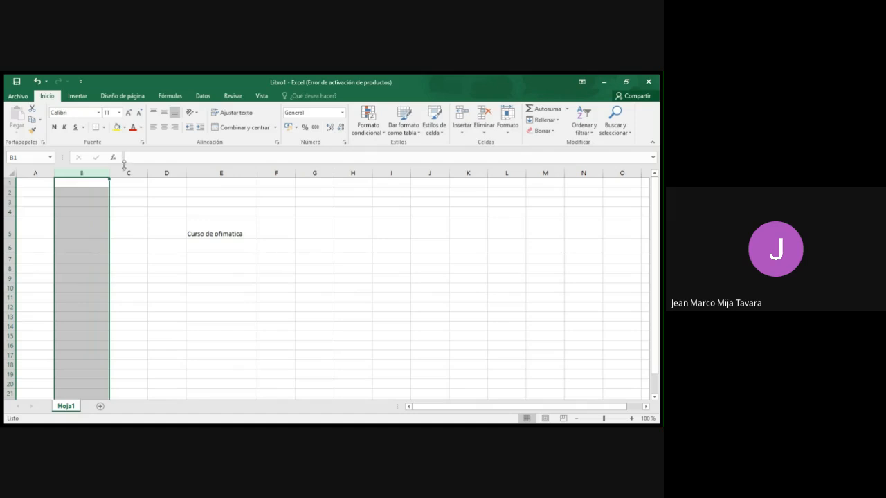
{"action": "mouse_move", "coordinate": [107, 170]}
{"action": "left_mouse_down"}
{"action": "mouse_move", "coordinate": [132, 172]}
{"action": "mouse_move", "coordinate": [85, 180]}
{"action": "mouse_move", "coordinate": [94, 180]}
{"action": "left_mouse_up"}
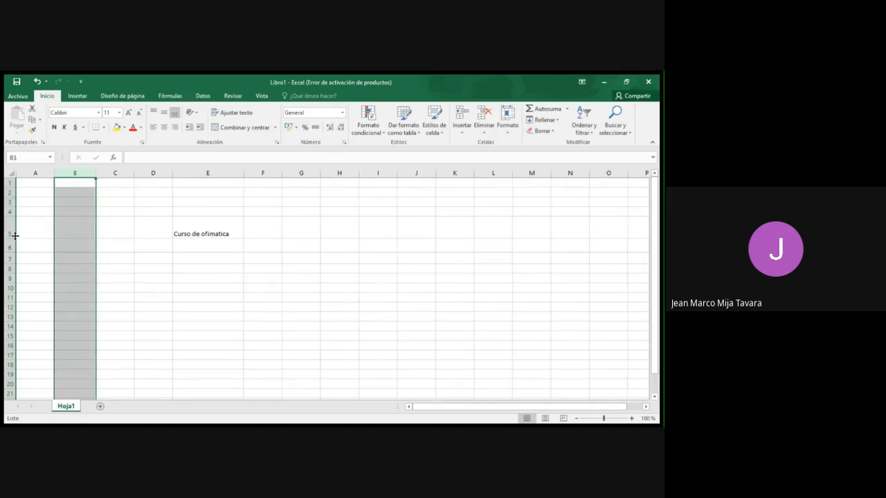
{"action": "left_click_drag", "start_coordinate": [11, 239], "coordinate": [13, 229]}
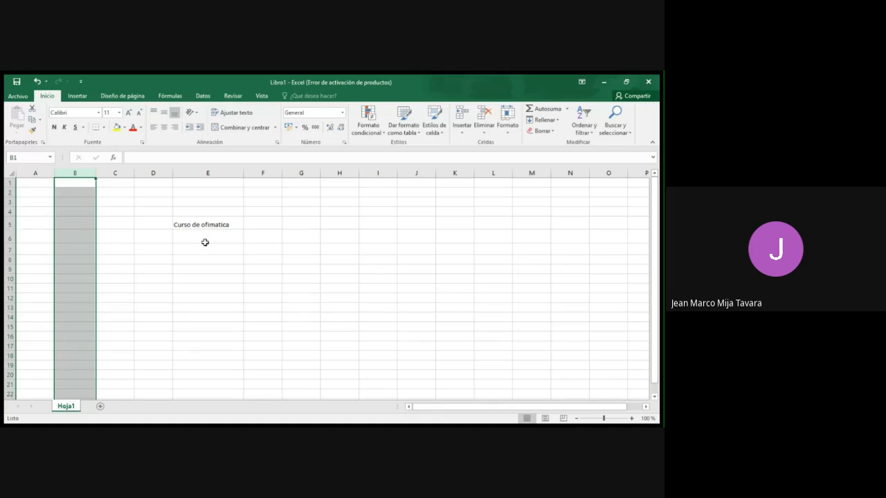
Step: Increase the height of row 12 slightly
{"action": "left_click", "coordinate": [13, 211]}
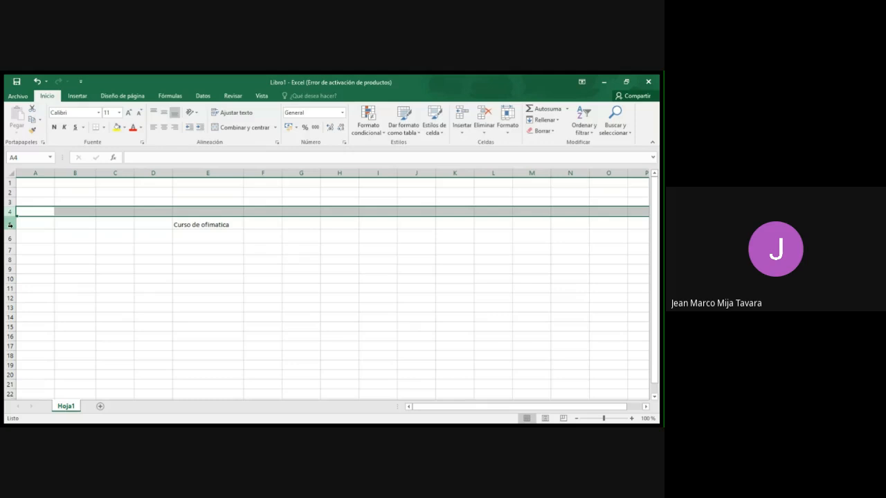
{"action": "left_click", "coordinate": [12, 238]}
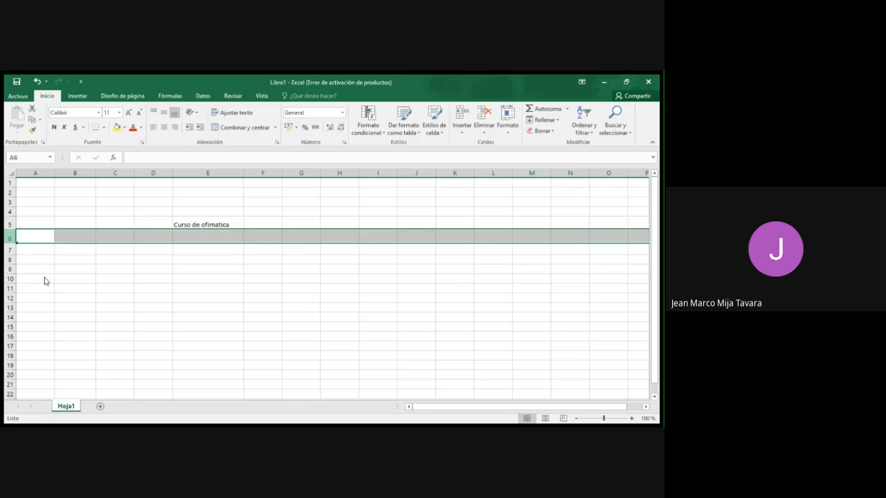
{"action": "left_click", "coordinate": [37, 362]}
{"action": "left_click", "coordinate": [11, 297]}
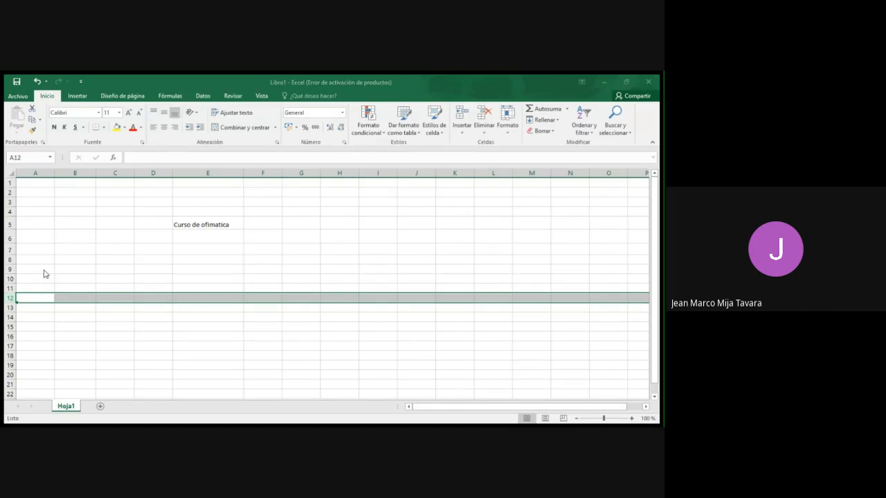
{"action": "key", "text": "Return"}
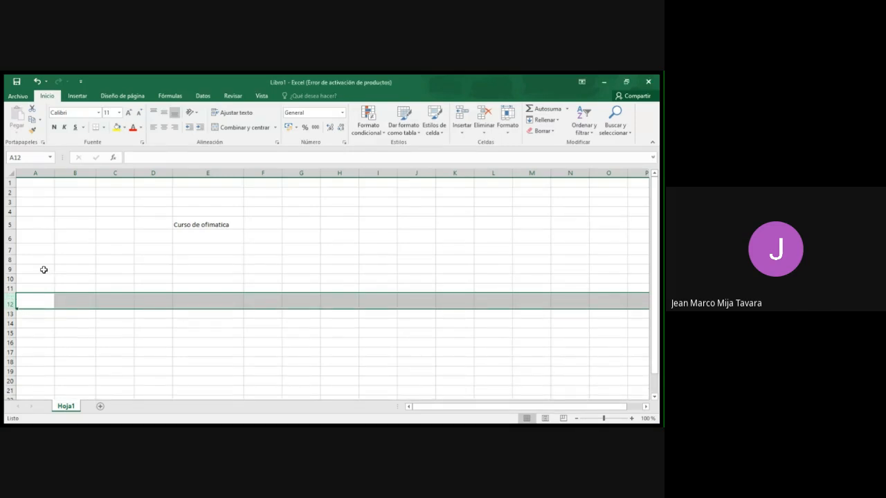
{"action": "left_click", "coordinate": [48, 331]}
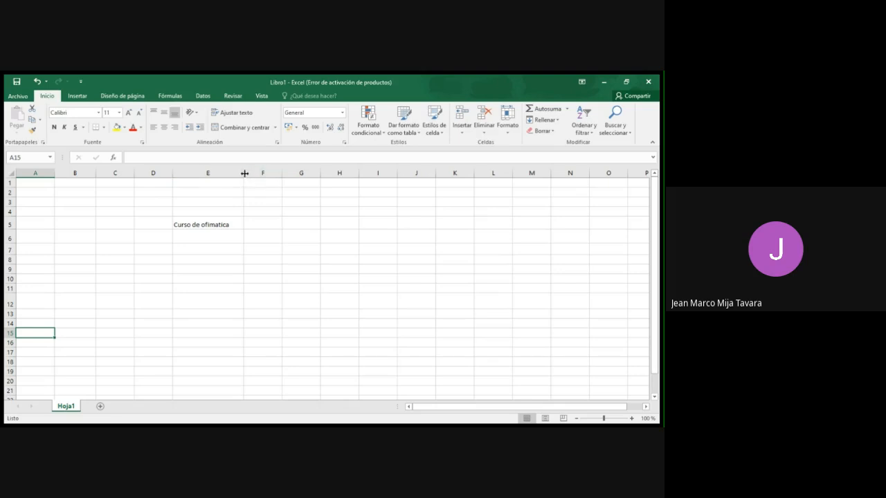
Step: Narrow column E to just fit its text, and reduce it further to about the width of the neighbouring columns
{"action": "left_click_drag", "start_coordinate": [244, 173], "coordinate": [232, 173]}
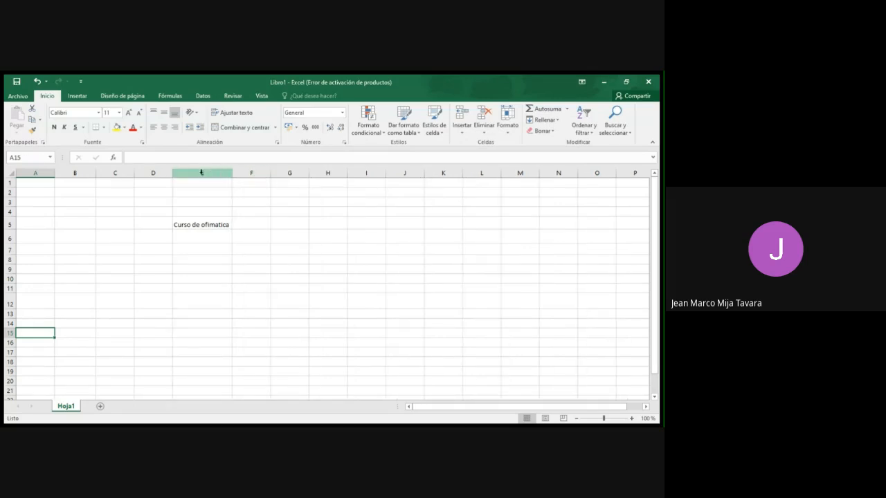
{"action": "left_click", "coordinate": [335, 173]}
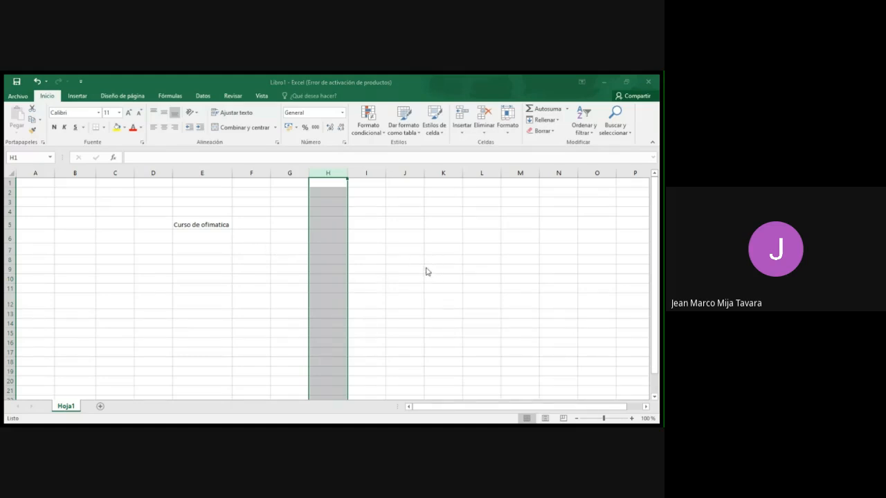
{"action": "left_click", "coordinate": [202, 175]}
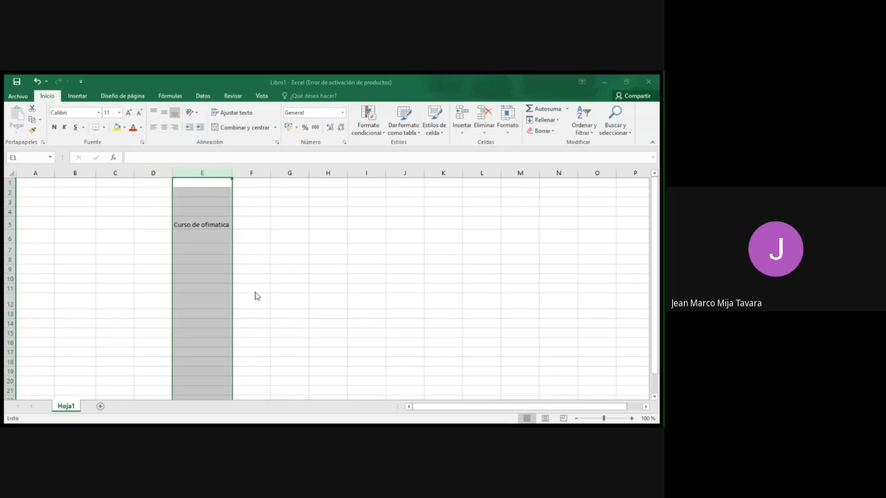
{"action": "key", "text": "Return"}
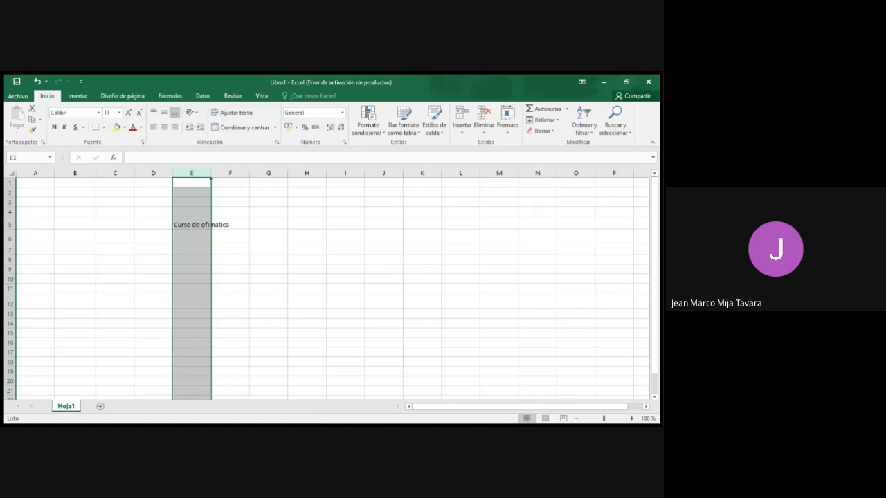
{"action": "key", "text": "alt+Tab"}
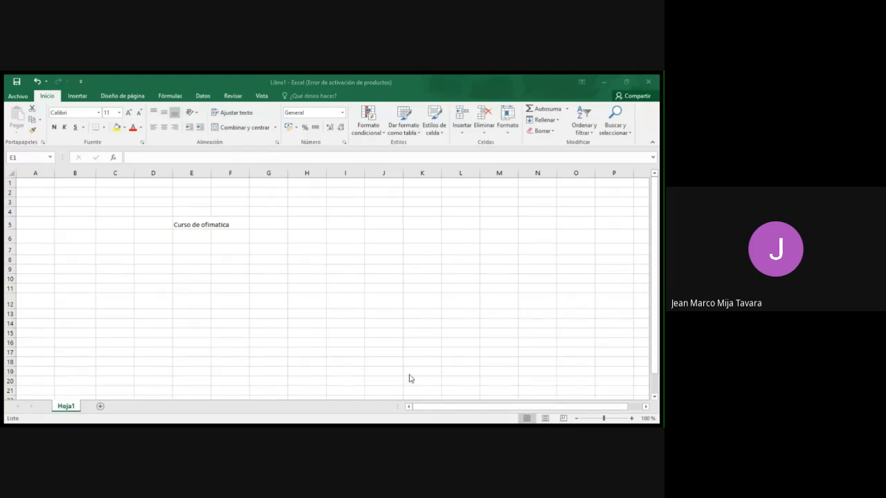
{"action": "key", "text": "alt+Tab"}
Step: Enter "Registro de notas" in cell H6
{"action": "left_click", "coordinate": [291, 249]}
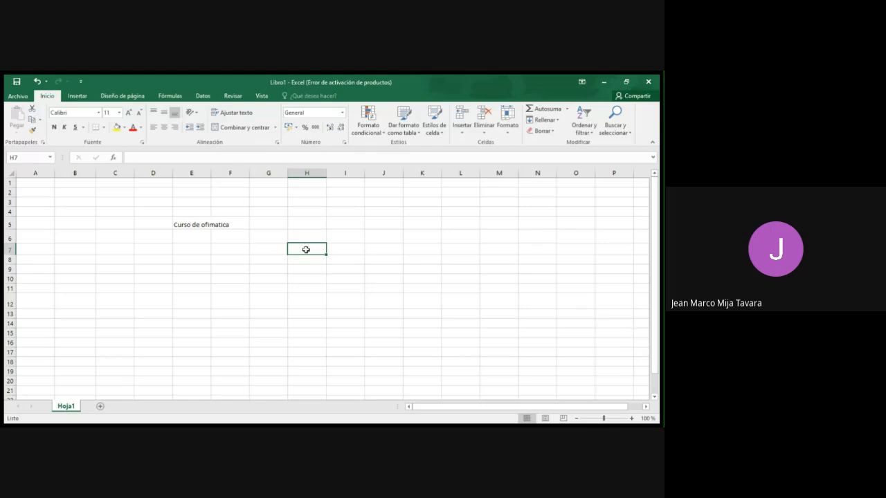
{"action": "key", "text": "Up"}
{"action": "type", "text": "Regis"}
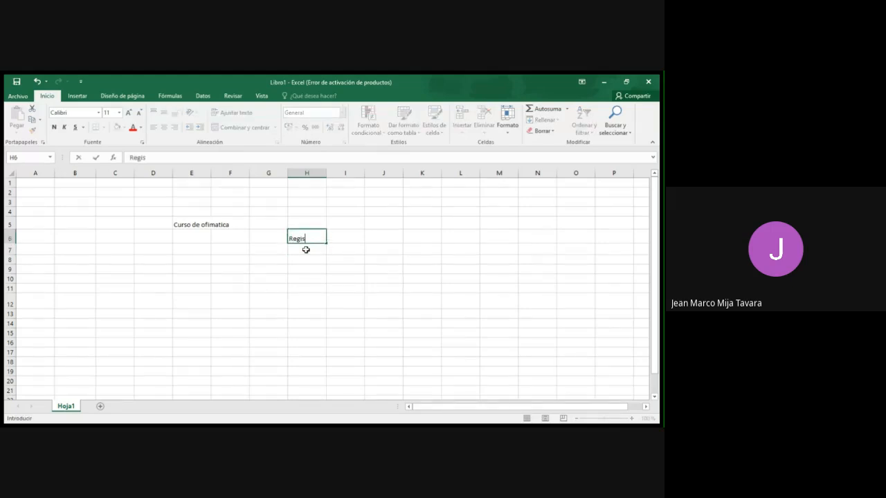
{"action": "type", "text": "tro de notas"}
{"action": "key", "text": "Up"}
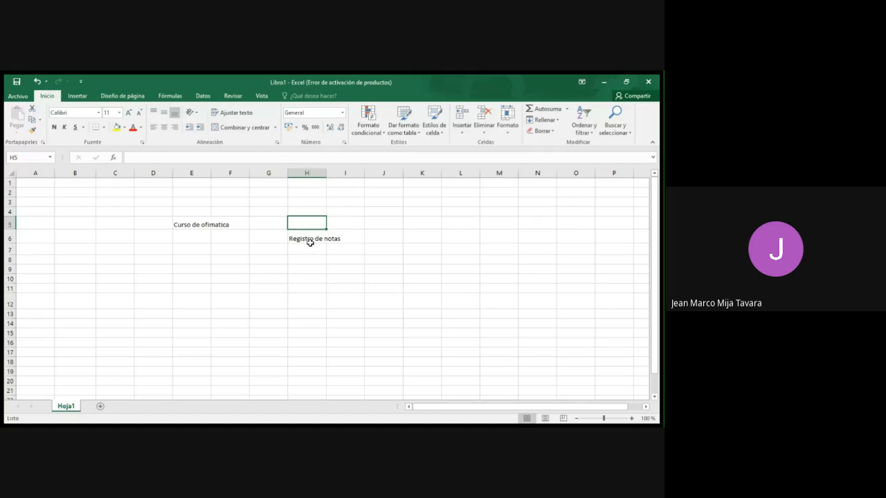
Step: Increase the height of row 6 to several times a normal row and widen column H to fit "Registro de notas"
{"action": "left_click", "coordinate": [310, 241]}
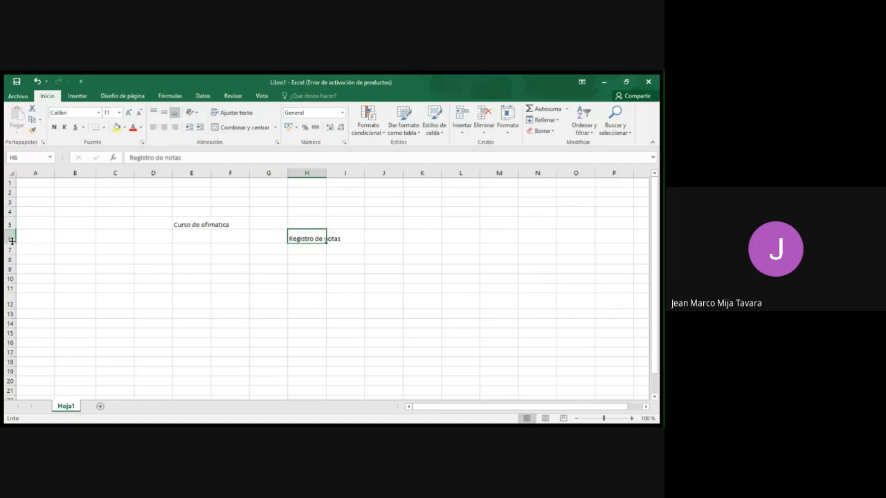
{"action": "left_click_drag", "start_coordinate": [14, 245], "coordinate": [19, 273]}
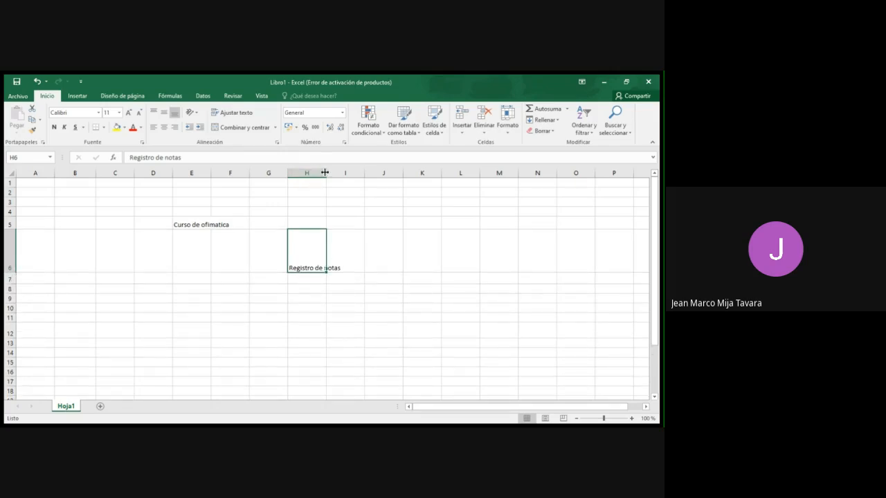
{"action": "left_click_drag", "start_coordinate": [326, 173], "coordinate": [347, 173]}
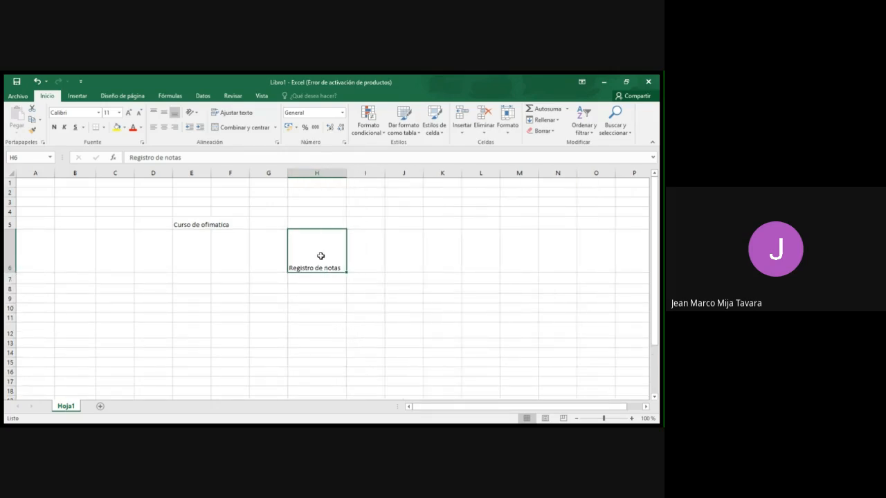
{"action": "left_click", "coordinate": [316, 291]}
{"action": "left_click", "coordinate": [314, 257]}
Step: Widen column E very slightly
{"action": "left_click", "coordinate": [443, 280]}
{"action": "left_click", "coordinate": [269, 307]}
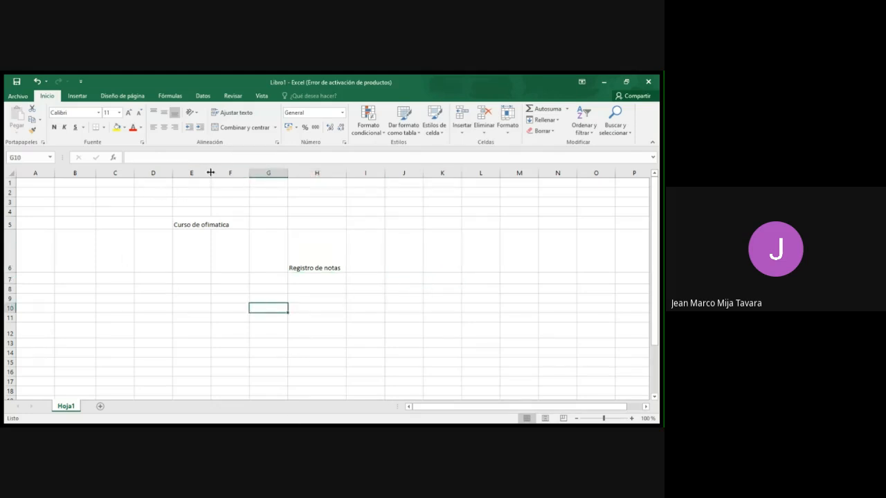
{"action": "mouse_move", "coordinate": [211, 172]}
{"action": "left_mouse_down"}
{"action": "mouse_move", "coordinate": [229, 173]}
{"action": "mouse_move", "coordinate": [212, 173]}
{"action": "left_mouse_up"}
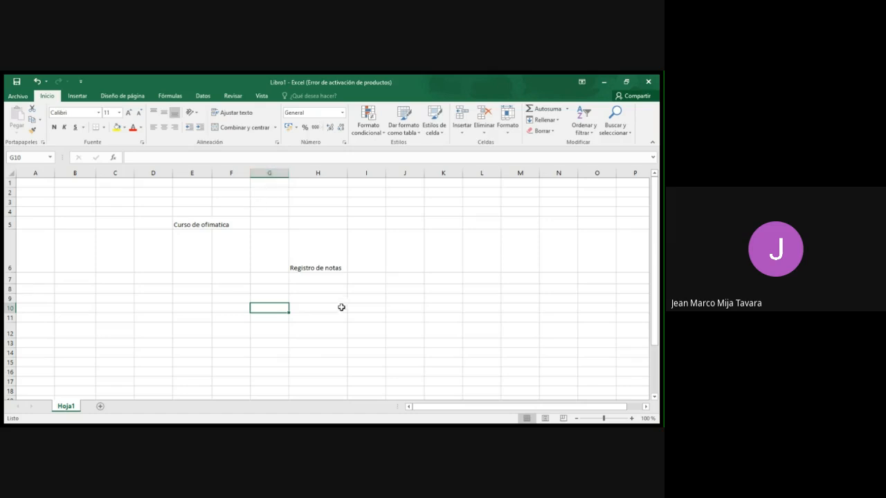
{"action": "left_click", "coordinate": [274, 406]}
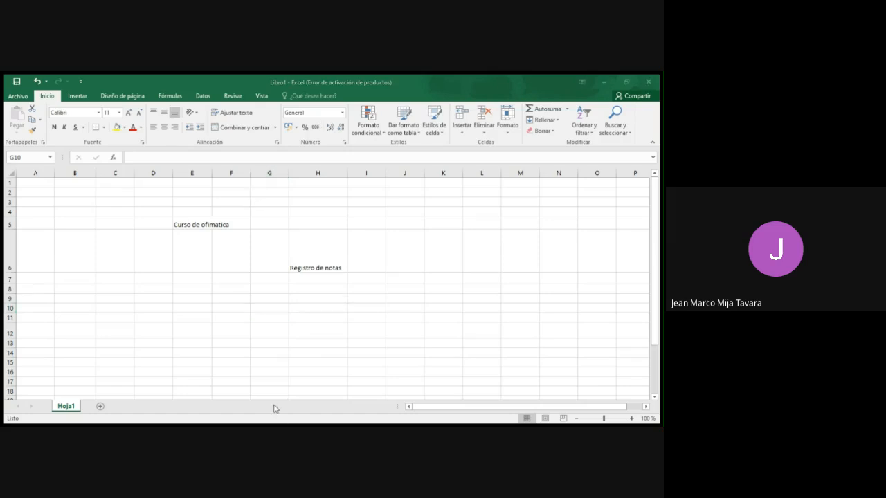
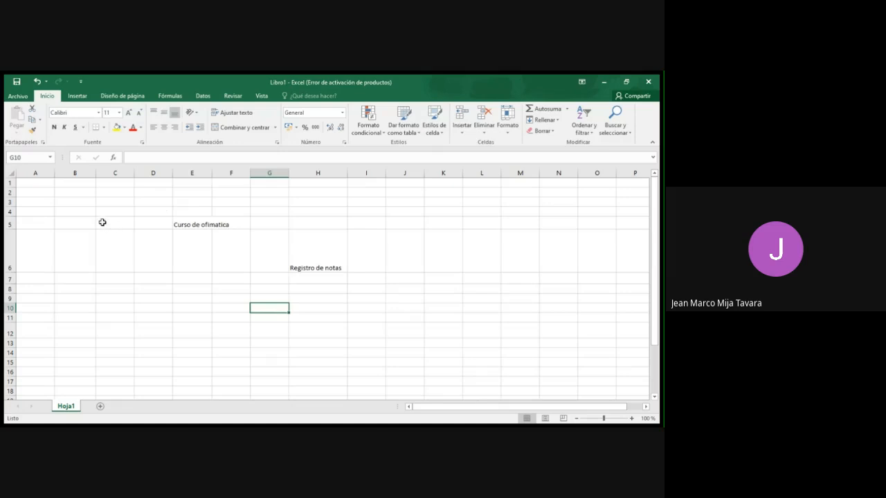
Step: Clear the contents of C5:I6 and enter the heading "Utiles de aseo" in cell F8
{"action": "left_click_drag", "start_coordinate": [102, 222], "coordinate": [359, 241]}
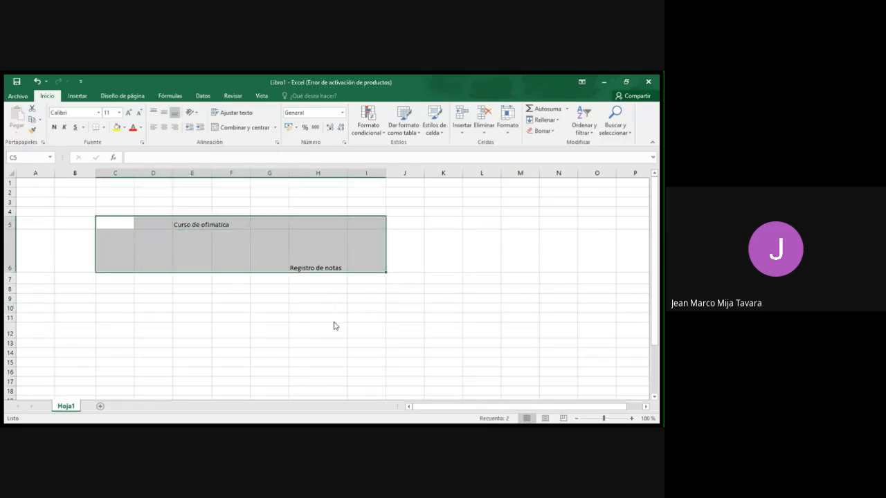
{"action": "key", "text": "Delete"}
{"action": "left_click", "coordinate": [234, 290]}
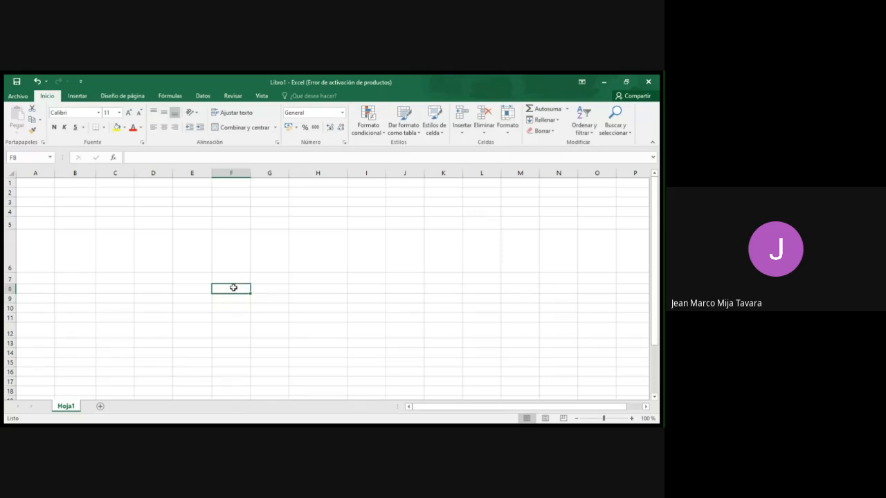
{"action": "type", "text": "Utiles d"}
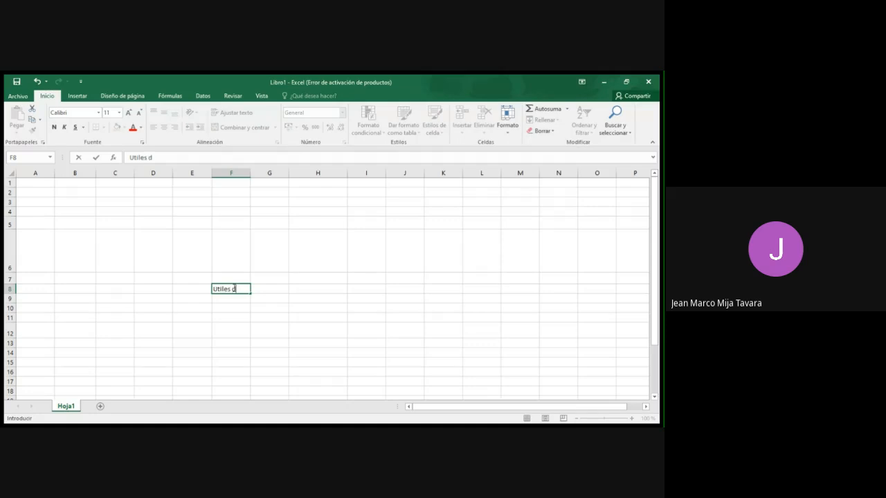
{"action": "type", "text": "e  aso"}
{"action": "type", "text": "o"}
{"action": "key", "text": "Return"}
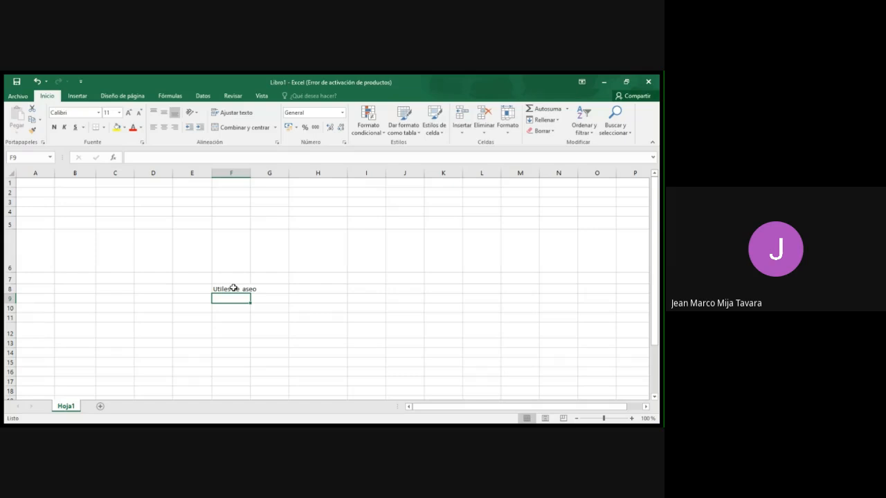
Step: Enter "Pasta dental", "PH" and "Jaboncillo" in cells F9, G9 and H9 below the heading
{"action": "type", "text": "Pasta den"}
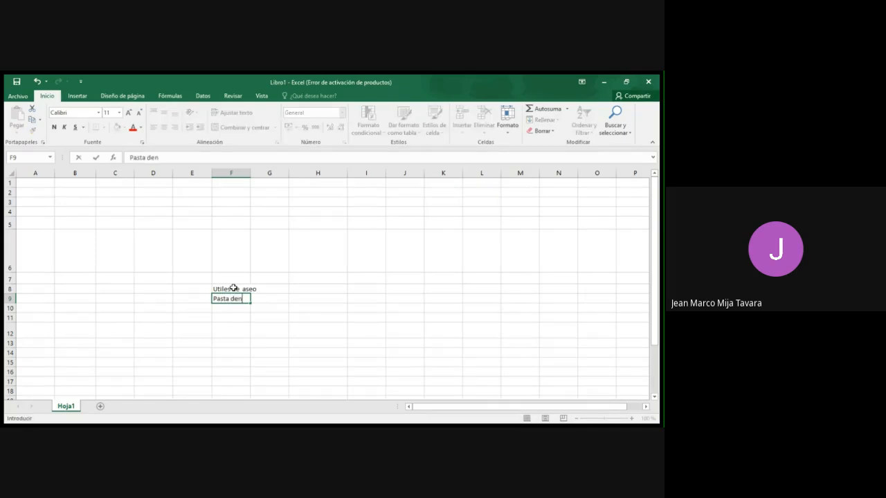
{"action": "type", "text": "tal"}
{"action": "key", "text": "Tab"}
{"action": "type", "text": "PH"}
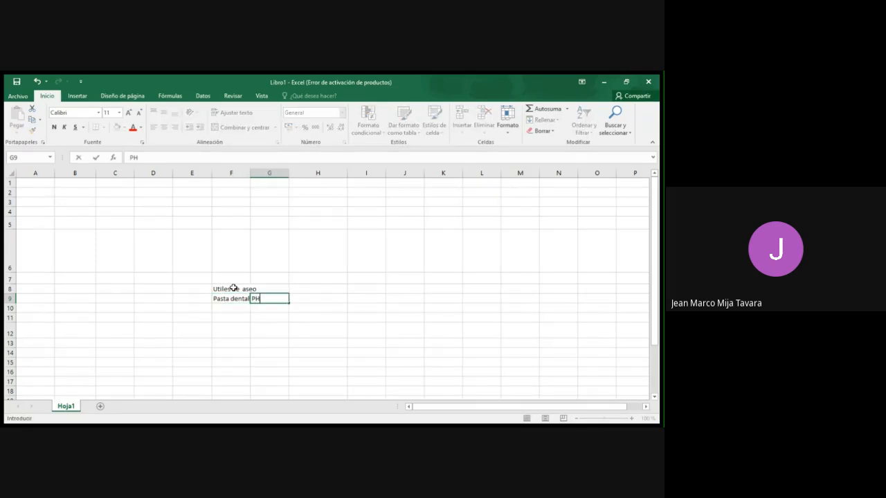
{"action": "key", "text": "Tab"}
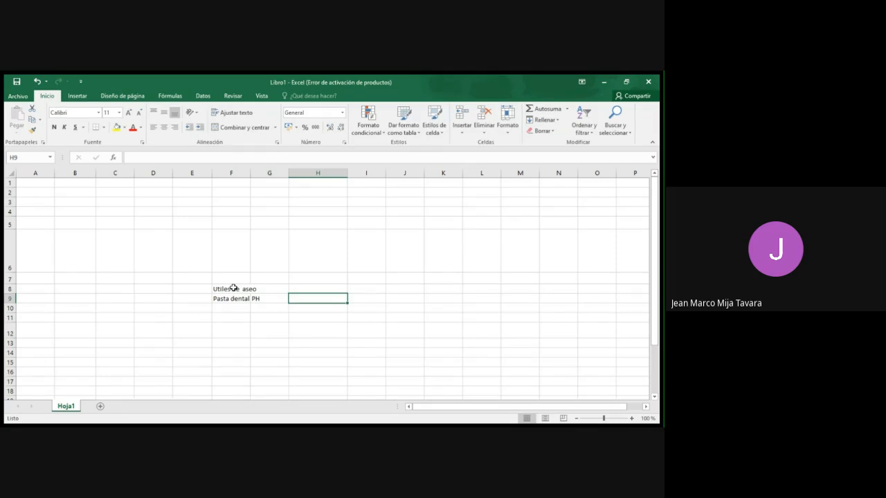
{"action": "type", "text": "Ja"}
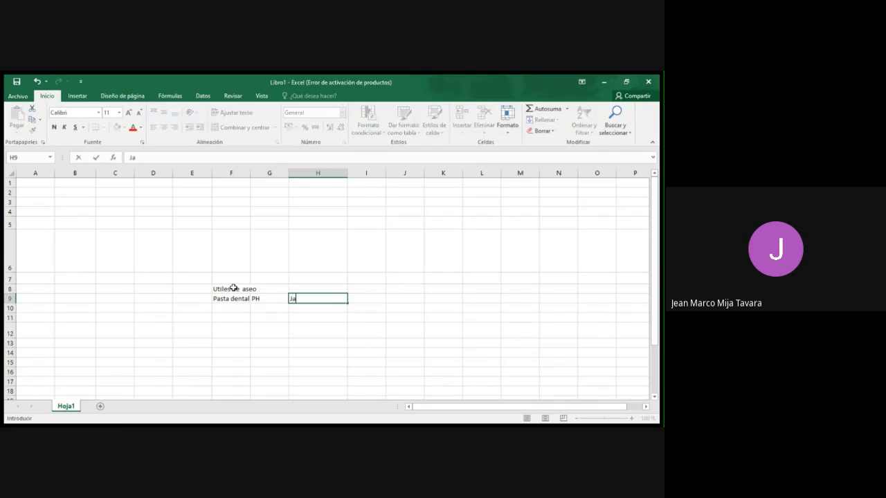
{"action": "type", "text": "boncillo"}
{"action": "left_click", "coordinate": [361, 356]}
{"action": "left_click", "coordinate": [221, 297]}
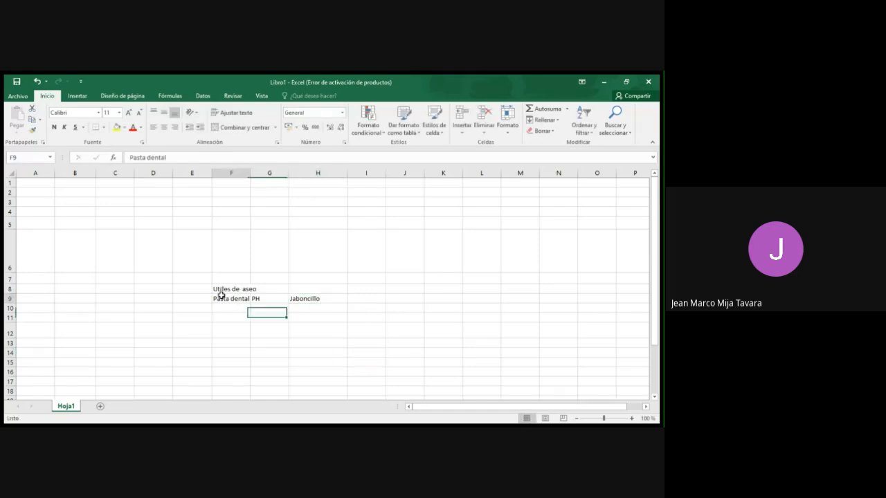
{"action": "left_click", "coordinate": [264, 316]}
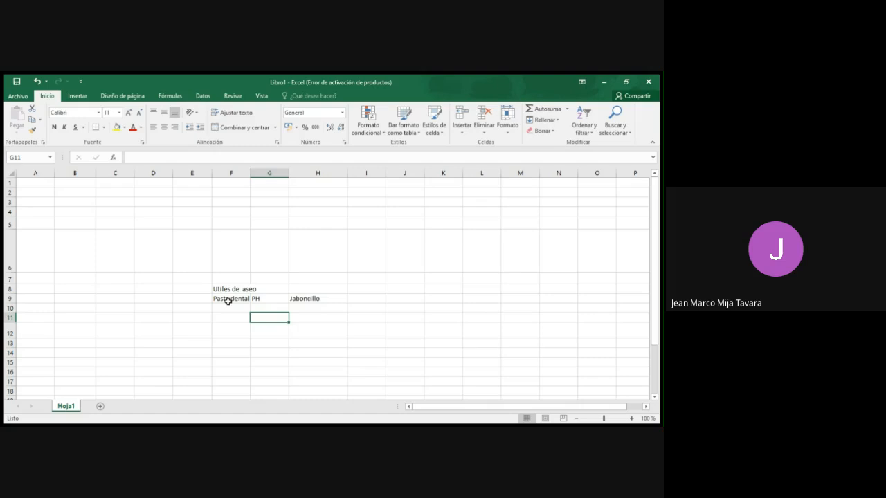
{"action": "left_click", "coordinate": [366, 330]}
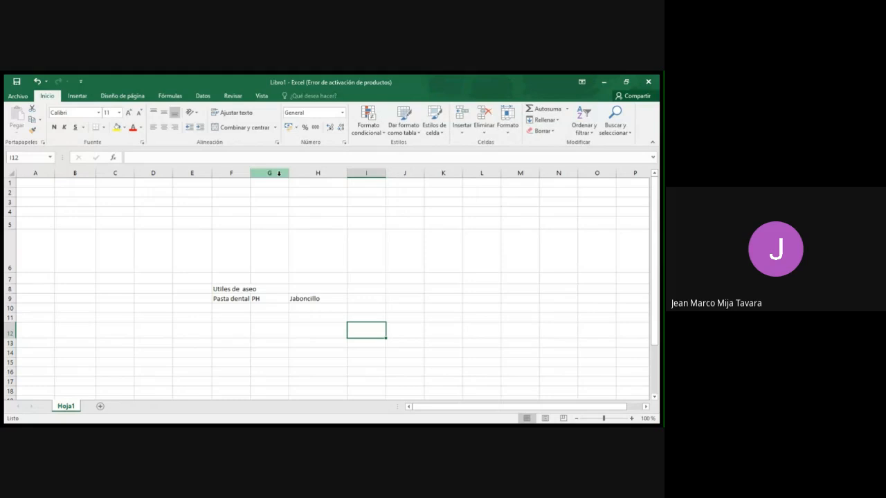
Step: Insert a blank column before the "PH" column G and enter "Shampoo" in the new cell G9
{"action": "left_click", "coordinate": [278, 173]}
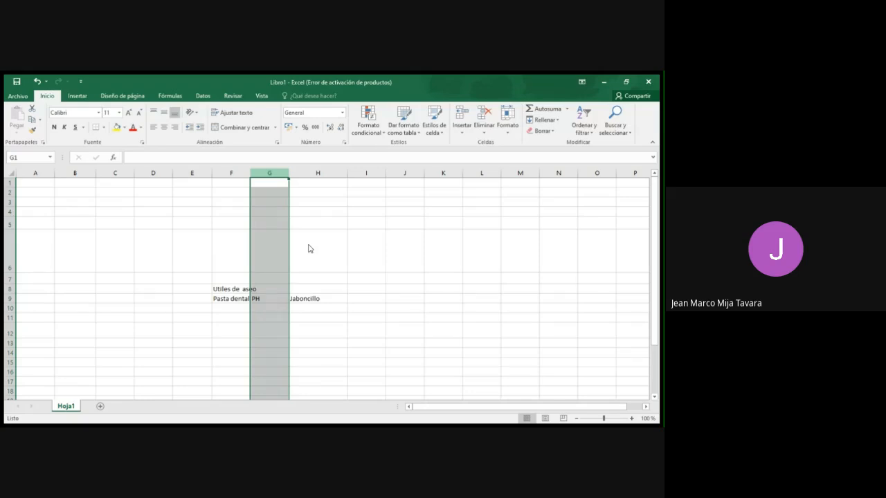
{"action": "key", "text": "ctrl+plus"}
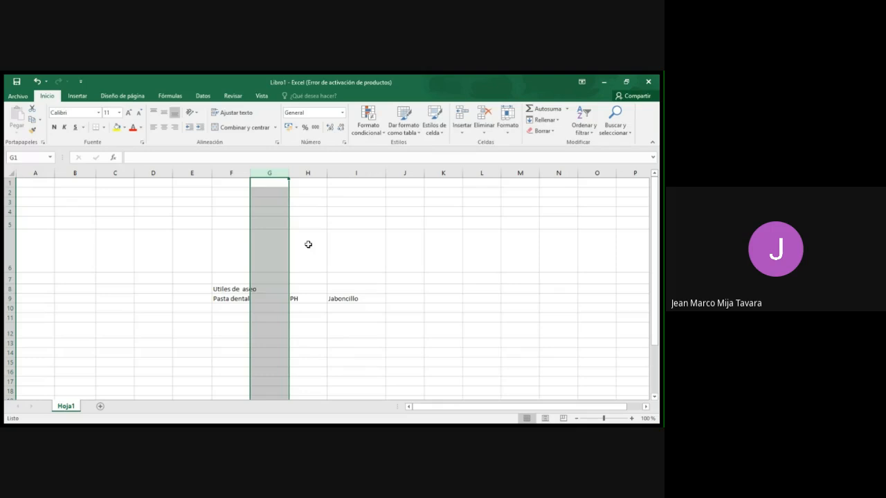
{"action": "left_click", "coordinate": [308, 330]}
{"action": "left_click", "coordinate": [265, 299]}
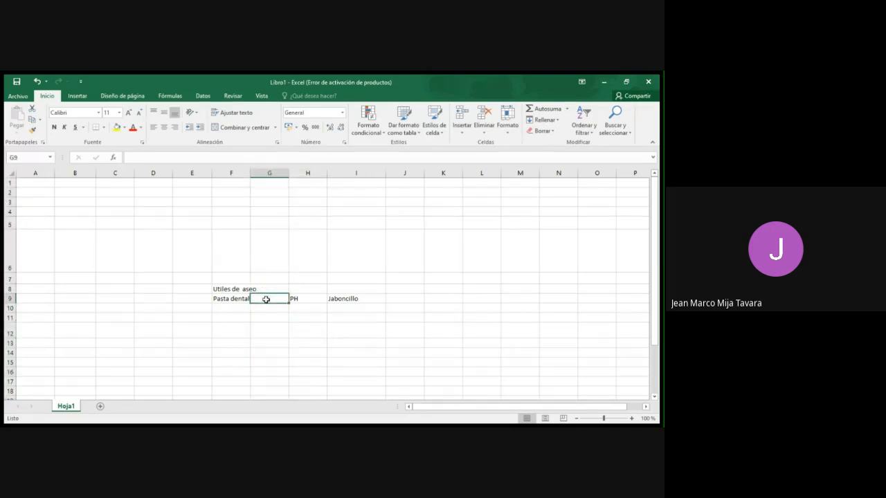
{"action": "type", "text": "Shampoo"}
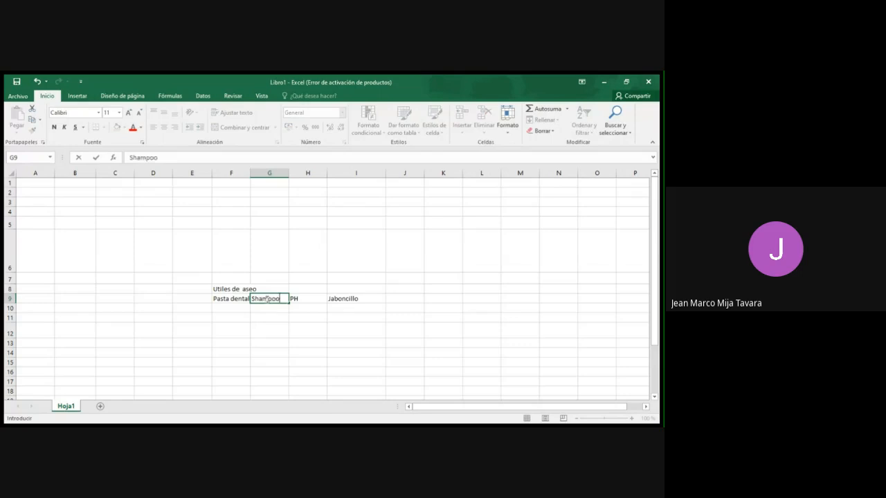
{"action": "key", "text": "Return"}
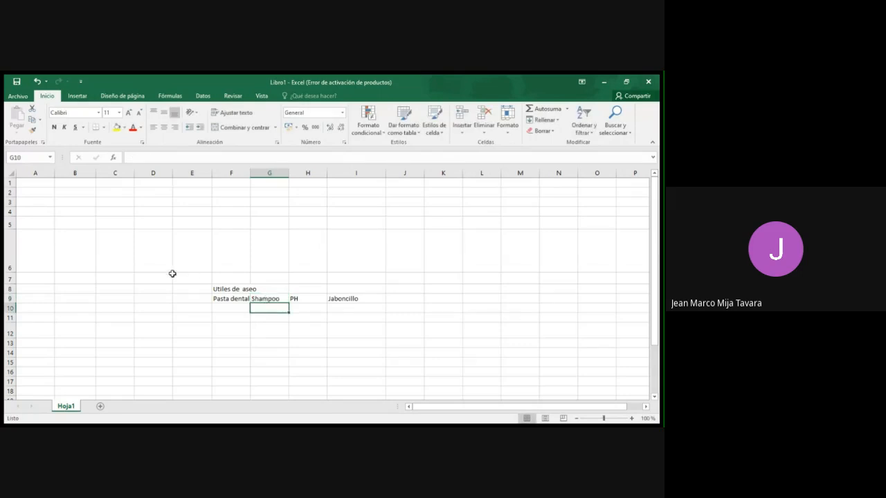
Step: Enter "Toalla" in cell F10, directly below "Pasta dental"
{"action": "scroll", "coordinate": [172, 274], "scroll_direction": "down", "scroll_amount": 1}
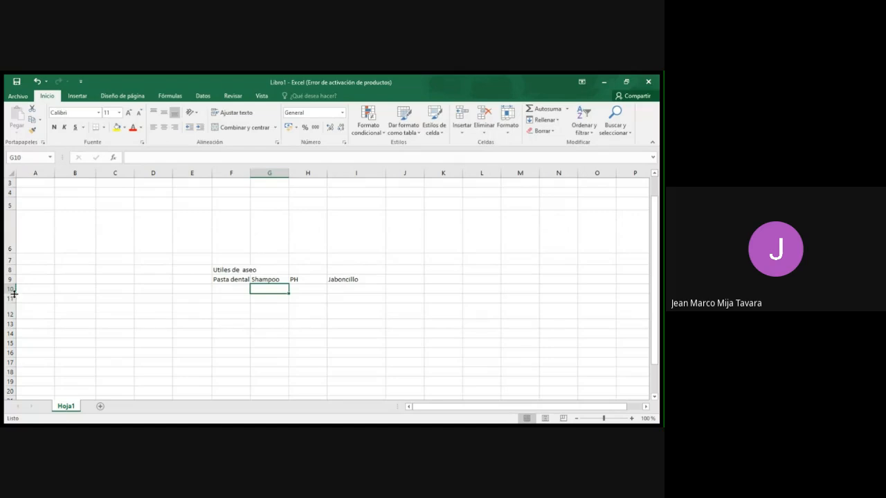
{"action": "left_click", "coordinate": [222, 291]}
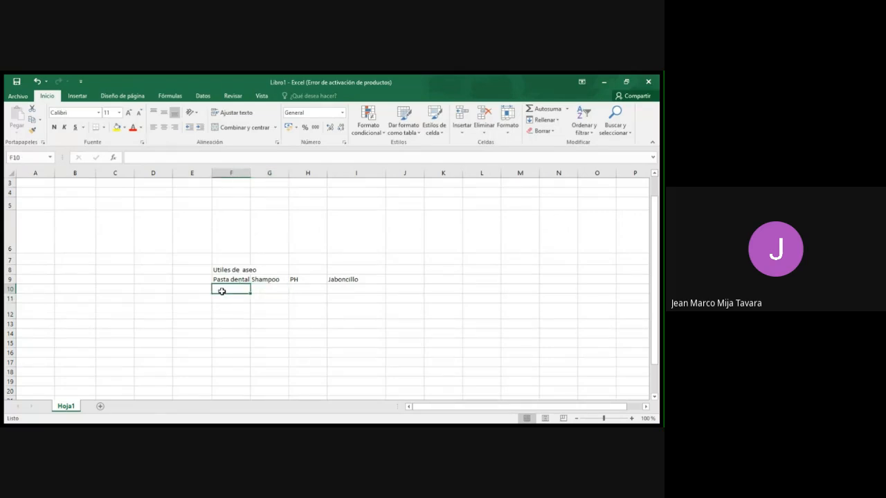
{"action": "type", "text": "Toalla"}
{"action": "key", "text": "Return"}
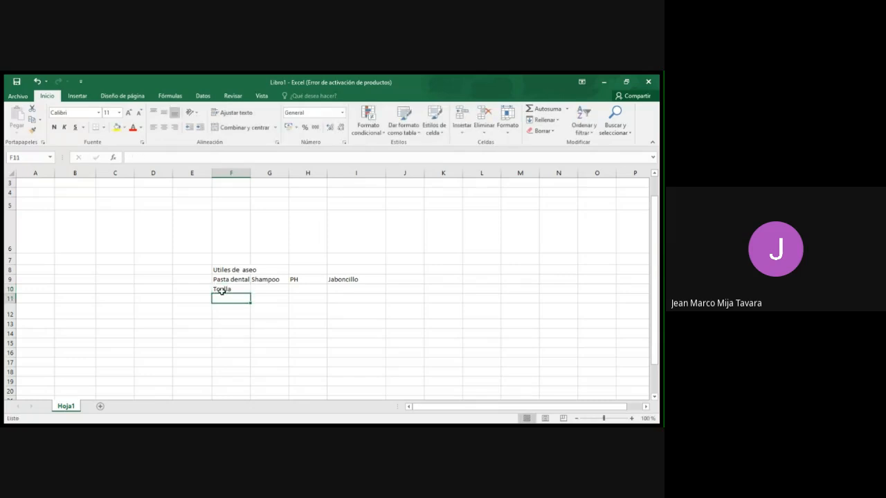
Step: Insert a blank row above row 9, between the "Utiles de aseo" heading and the row of items
{"action": "left_click", "coordinate": [11, 280]}
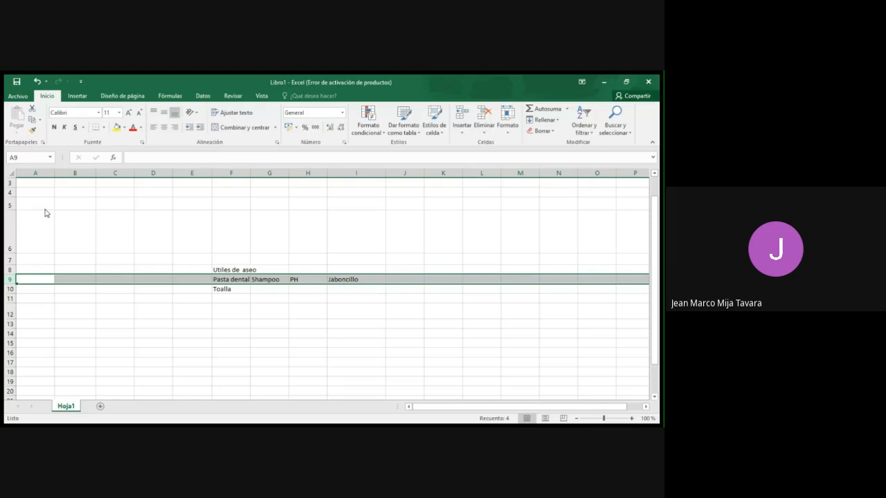
{"action": "key", "text": "ctrl+plus"}
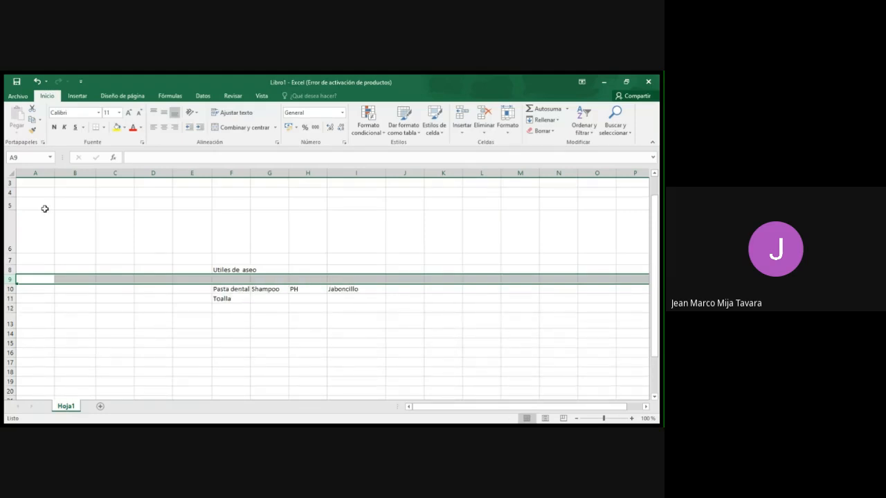
{"action": "left_click", "coordinate": [252, 299]}
{"action": "left_click_drag", "start_coordinate": [237, 288], "coordinate": [232, 282]}
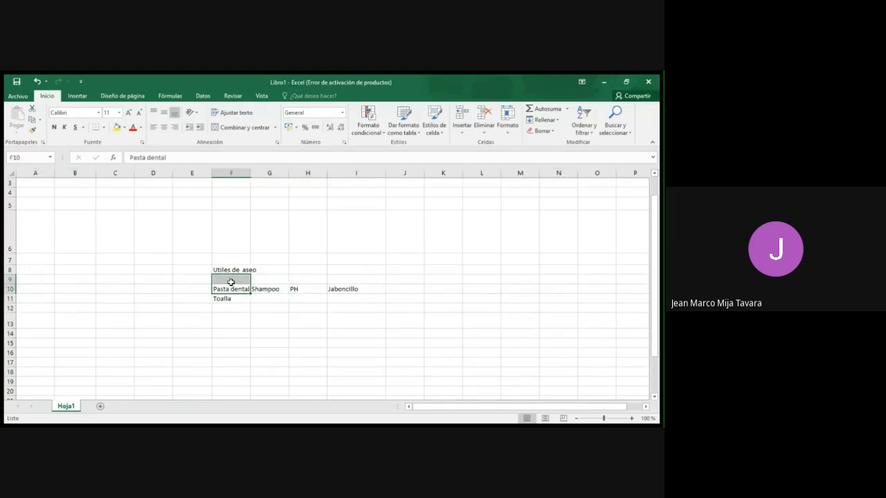
{"action": "left_click", "coordinate": [227, 279]}
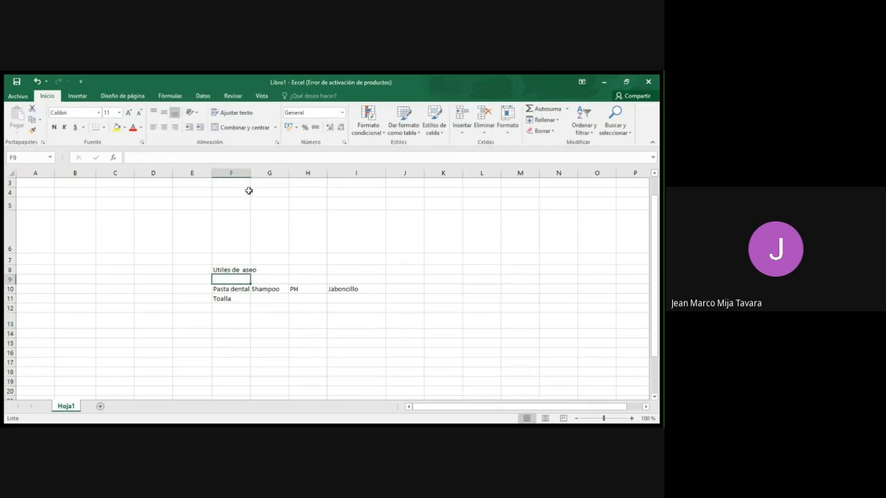
Step: Insert a blank column before the "Shampoo" column G and delete that blank column again
{"action": "left_click", "coordinate": [266, 174]}
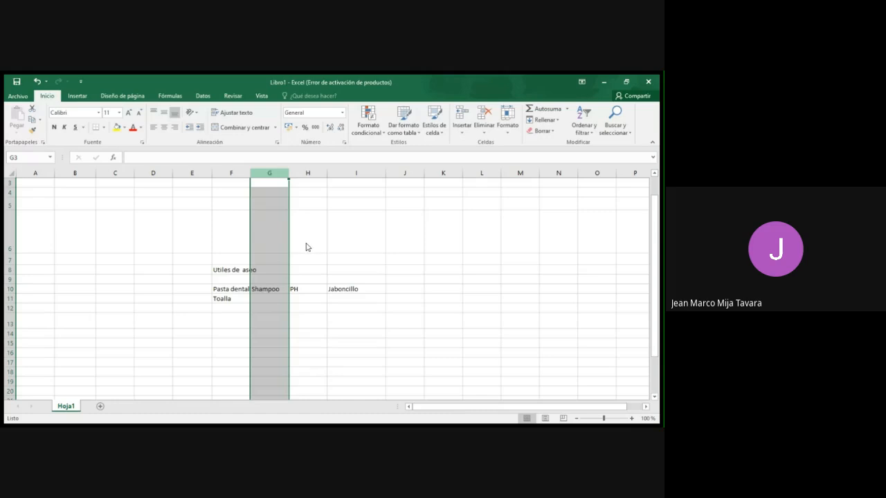
{"action": "key", "text": "ctrl+plus"}
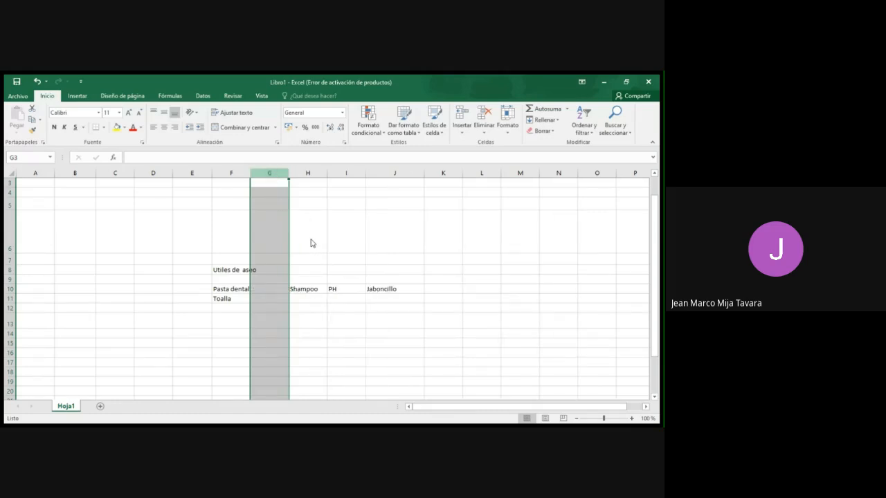
{"action": "key", "text": "ctrl+minus"}
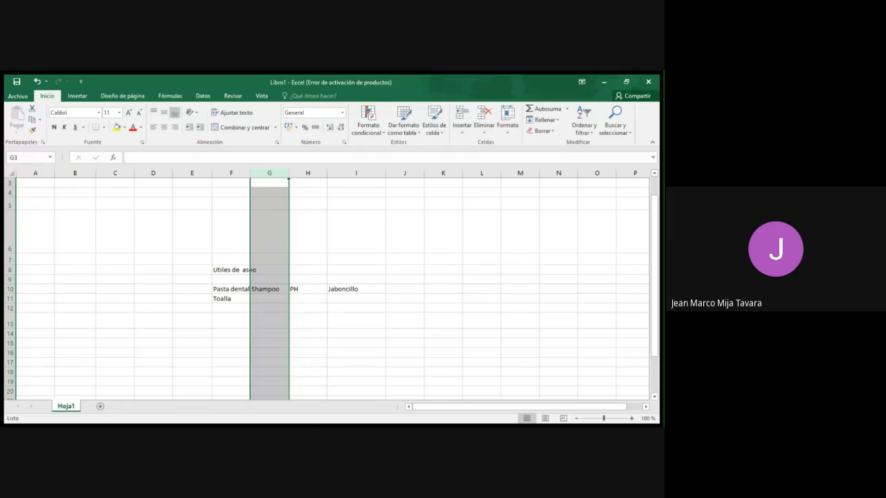
{"action": "left_click", "coordinate": [318, 430]}
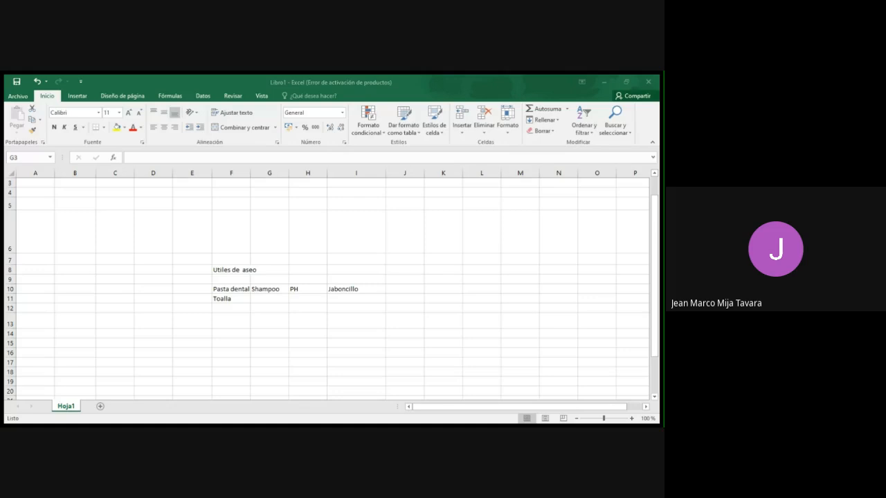
{"action": "left_click", "coordinate": [368, 346]}
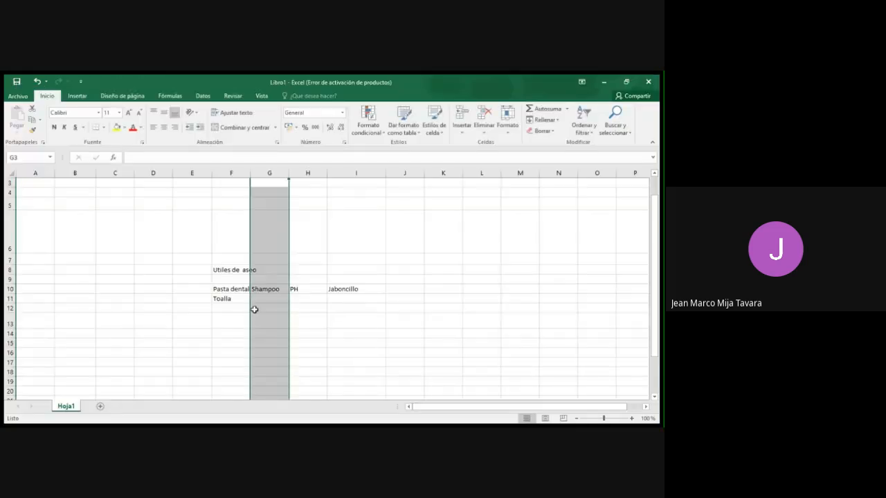
{"action": "left_click", "coordinate": [364, 309]}
{"action": "left_click_drag", "start_coordinate": [225, 263], "coordinate": [364, 314]}
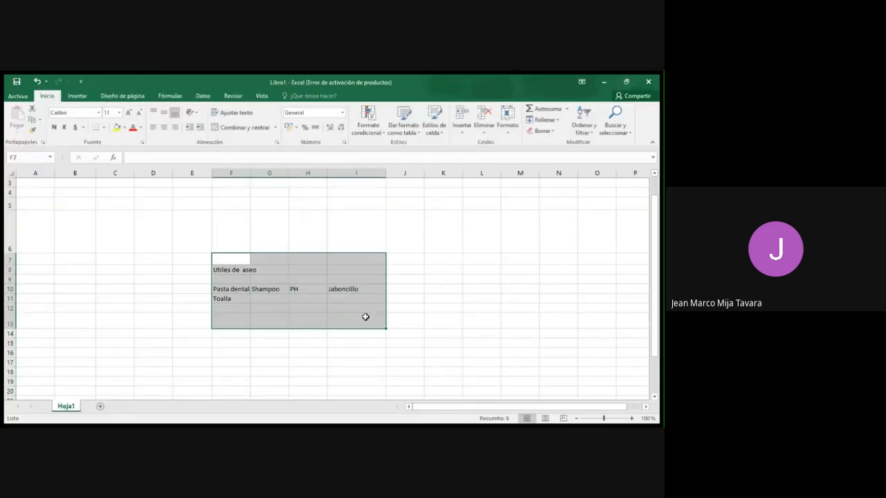
{"action": "left_click", "coordinate": [415, 318]}
{"action": "left_click_drag", "start_coordinate": [228, 258], "coordinate": [348, 308]}
{"action": "left_click", "coordinate": [417, 326]}
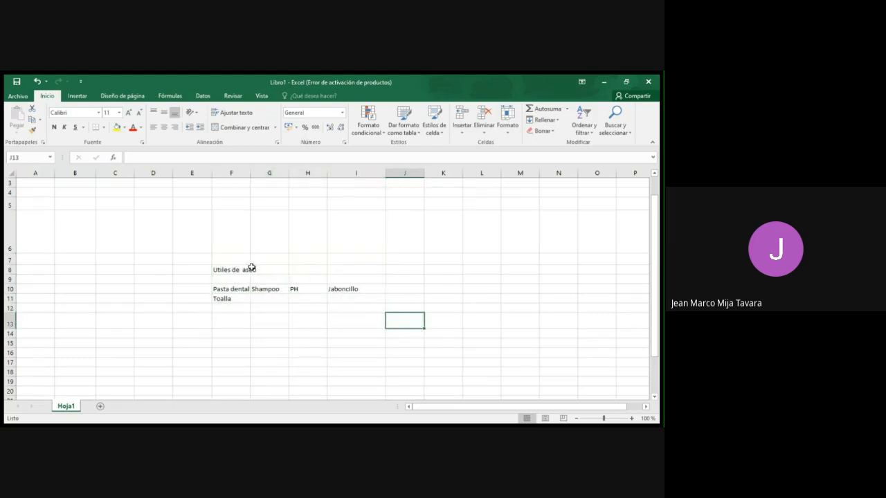
{"action": "left_click_drag", "start_coordinate": [232, 263], "coordinate": [407, 308]}
{"action": "left_click", "coordinate": [420, 327]}
Step: Save the workbook under the file name "Lista de utiles de aseo"
{"action": "left_click", "coordinate": [19, 97]}
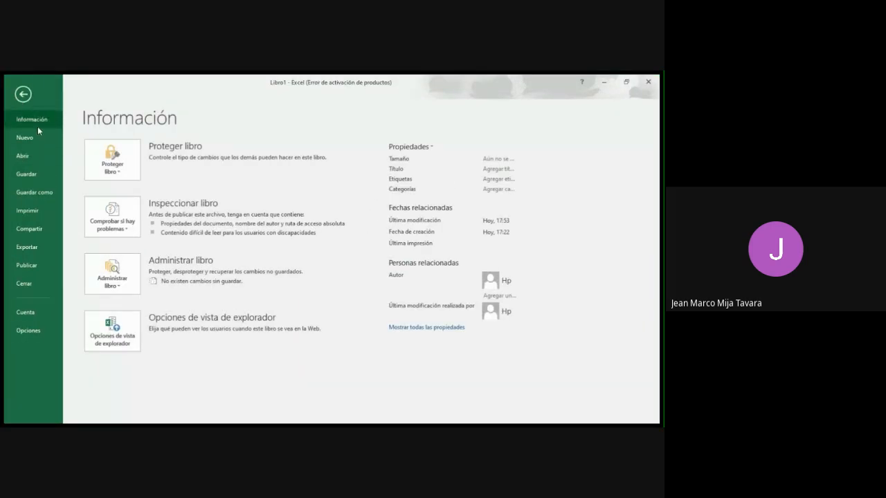
{"action": "left_click", "coordinate": [41, 192]}
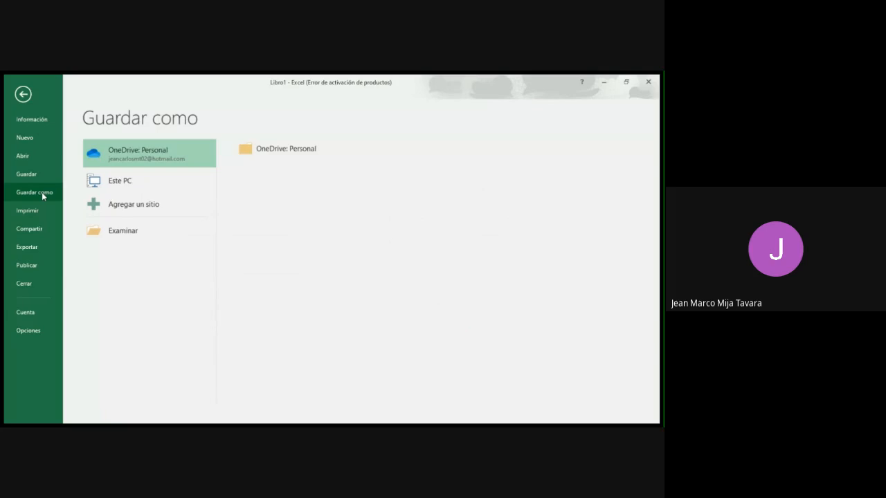
{"action": "left_click", "coordinate": [130, 232]}
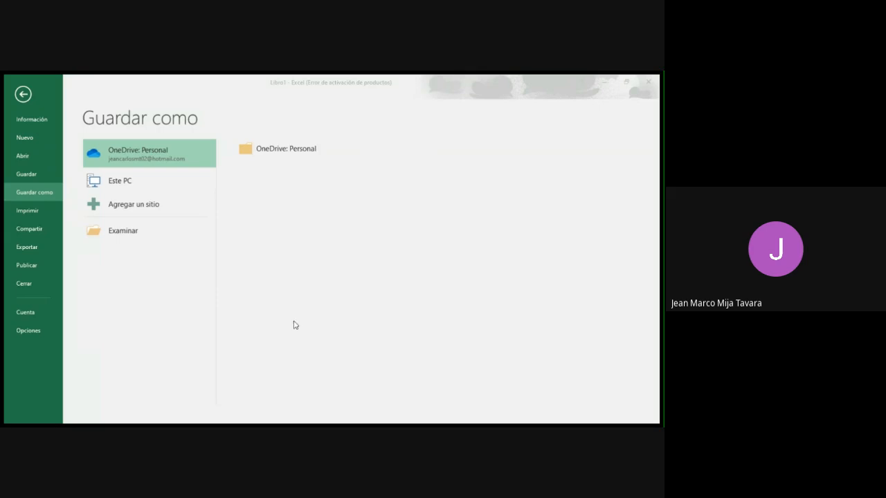
{"action": "left_click", "coordinate": [260, 303]}
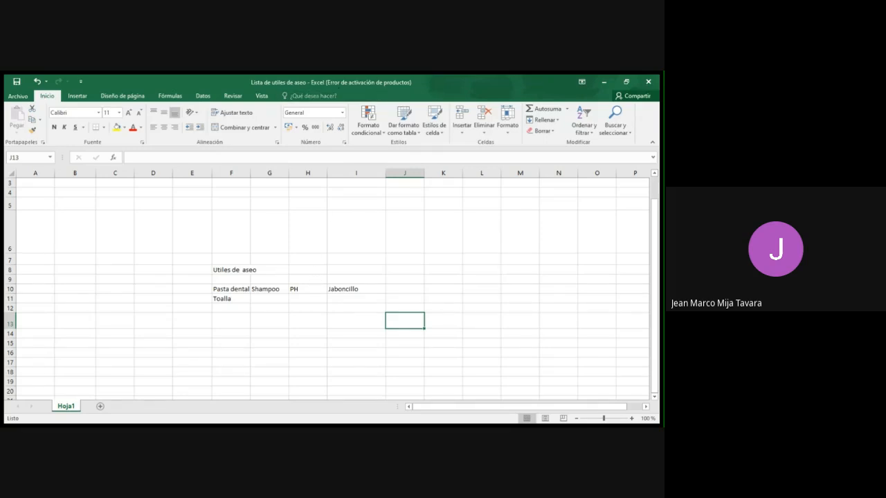
{"action": "left_click", "coordinate": [277, 432]}
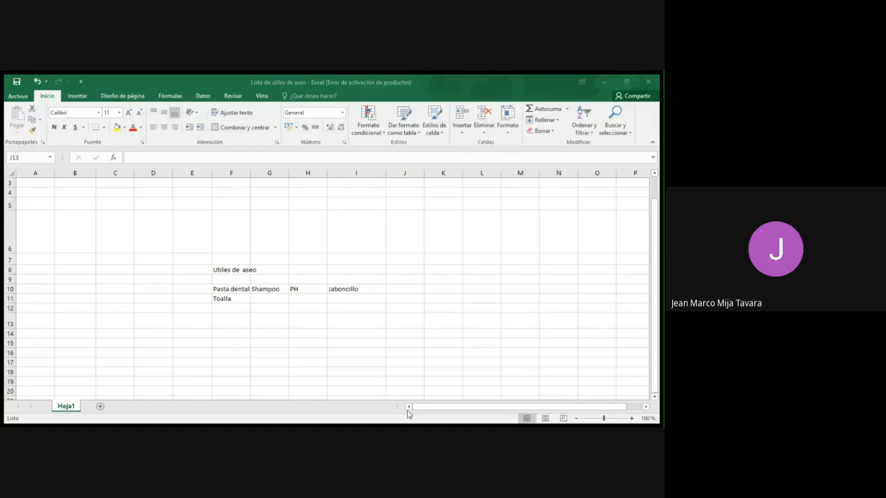
{"action": "left_click", "coordinate": [404, 320]}
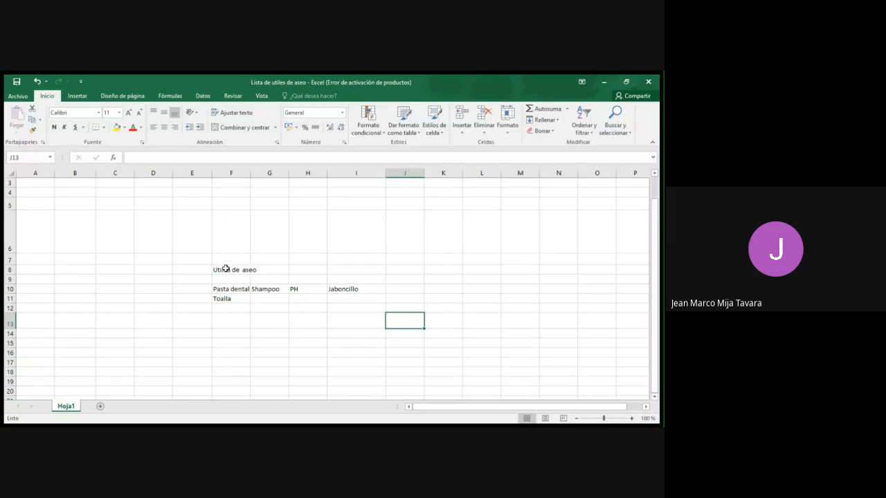
{"action": "left_click_drag", "start_coordinate": [227, 267], "coordinate": [366, 292]}
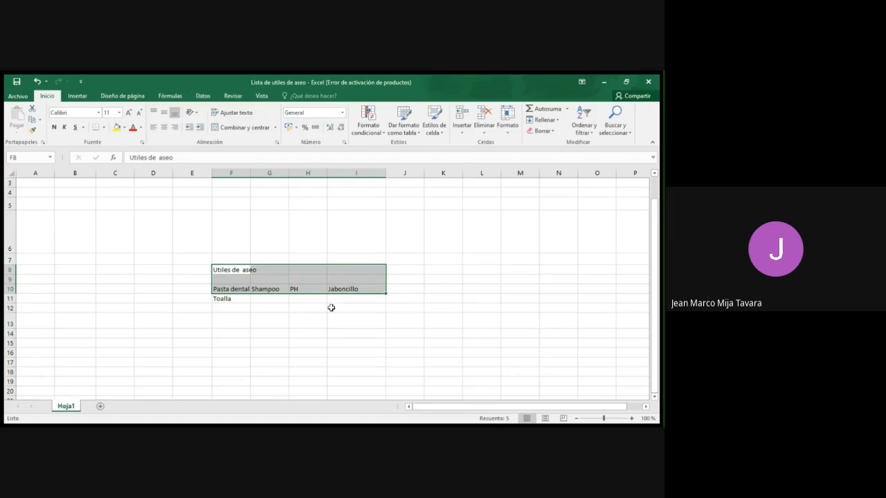
{"action": "left_click", "coordinate": [288, 332]}
{"action": "left_click", "coordinate": [230, 269]}
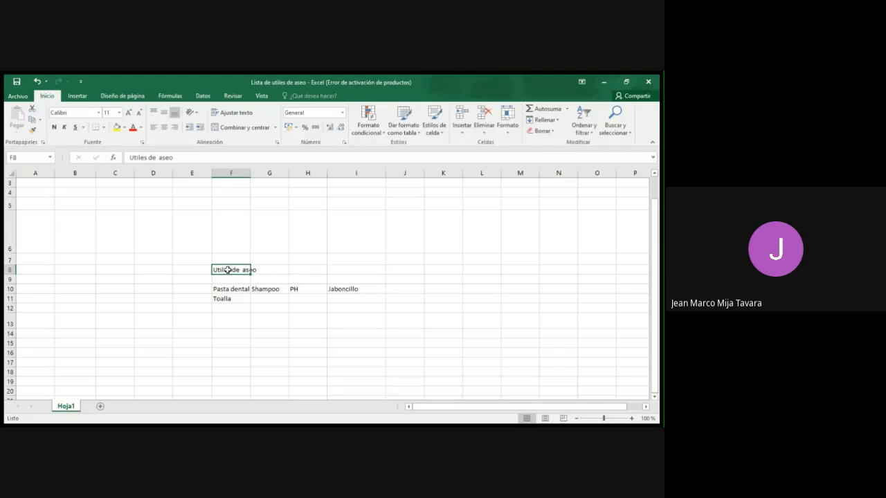
{"action": "left_click", "coordinate": [255, 299]}
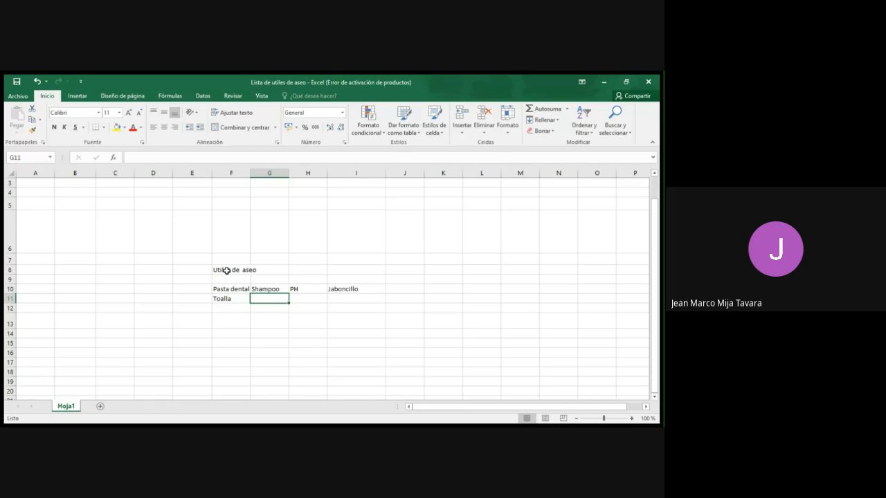
{"action": "left_click_drag", "start_coordinate": [231, 269], "coordinate": [357, 295]}
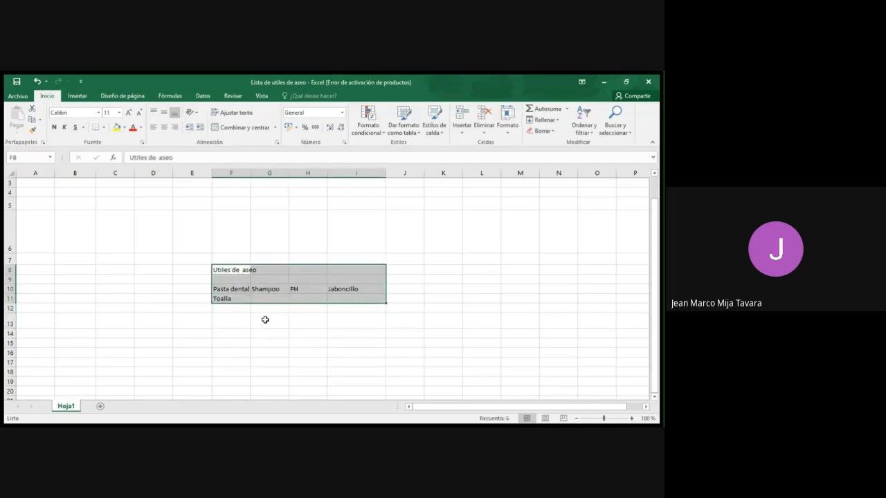
{"action": "left_click", "coordinate": [176, 271]}
{"action": "left_click", "coordinate": [150, 271]}
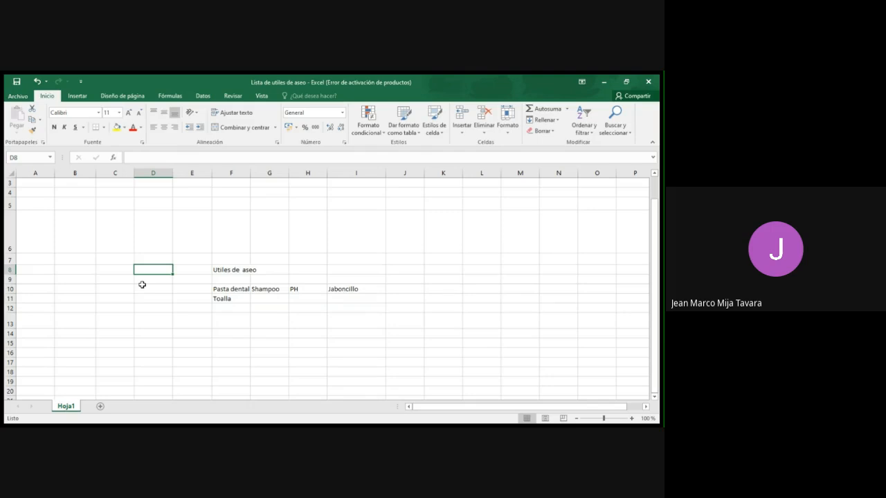
{"action": "left_click", "coordinate": [228, 271]}
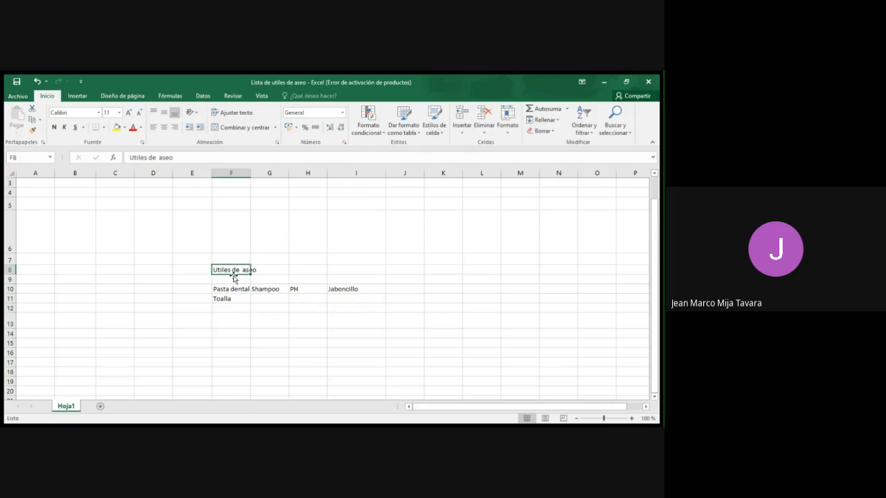
{"action": "left_click_drag", "start_coordinate": [231, 269], "coordinate": [346, 290]}
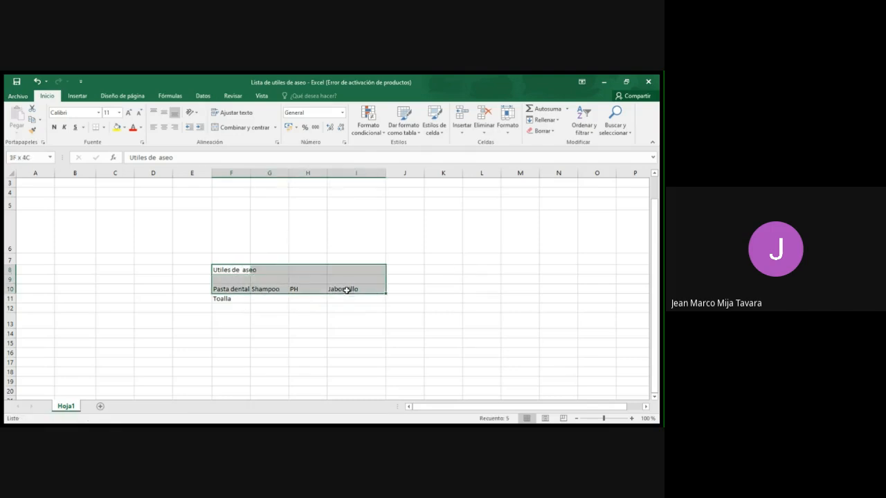
{"action": "left_click", "coordinate": [305, 321]}
Step: Clear the contents of F8:I11, removing the heading and all the toiletry items
{"action": "left_click_drag", "start_coordinate": [223, 267], "coordinate": [339, 300]}
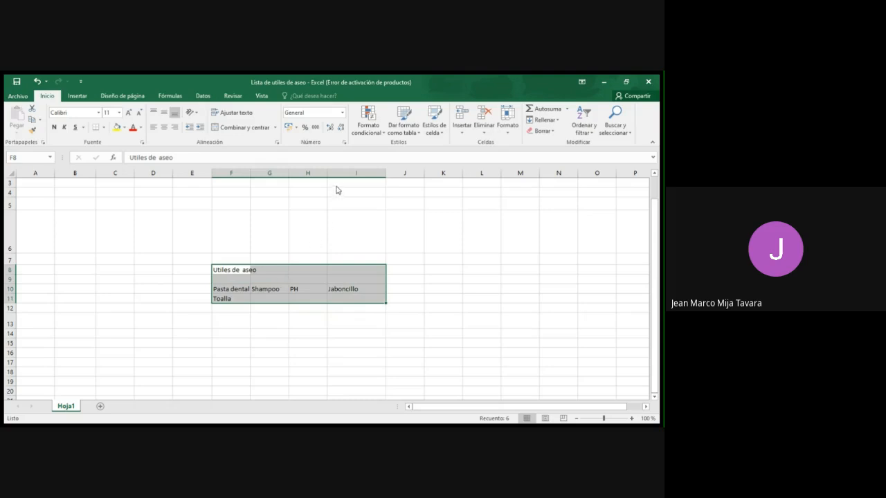
{"action": "key", "text": "Delete"}
{"action": "left_click", "coordinate": [210, 340]}
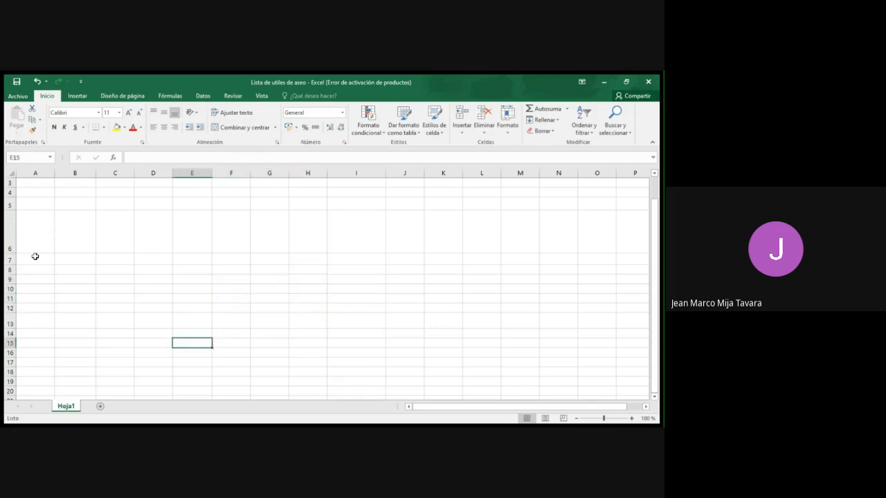
Step: Reduce the height of the tall row 6 to about that of the neighbouring rows
{"action": "left_click", "coordinate": [12, 268]}
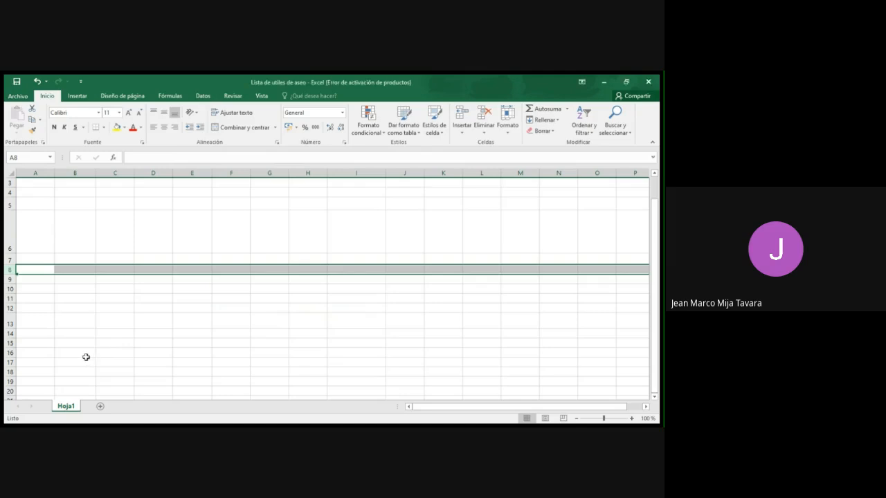
{"action": "left_click", "coordinate": [71, 305]}
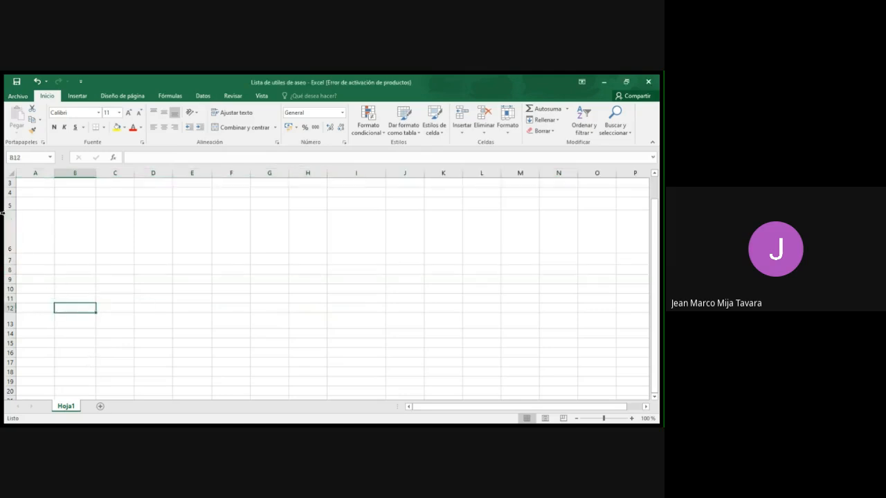
{"action": "left_click", "coordinate": [13, 231]}
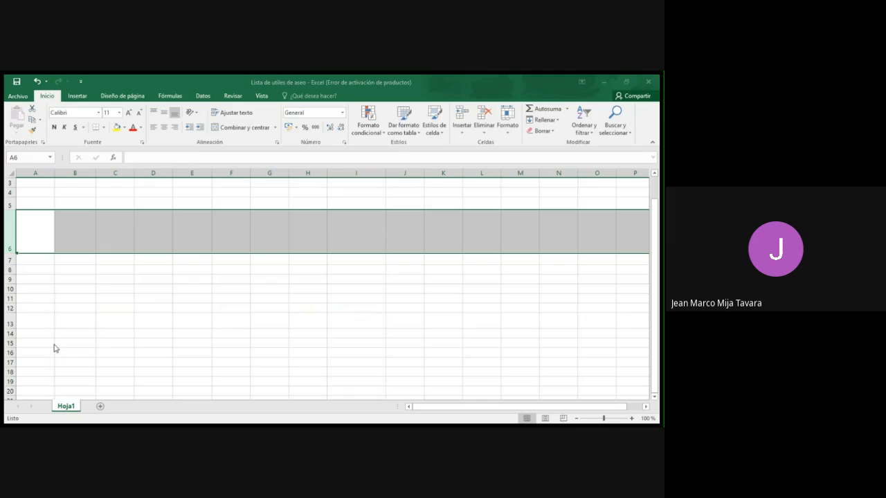
{"action": "key", "text": "Return"}
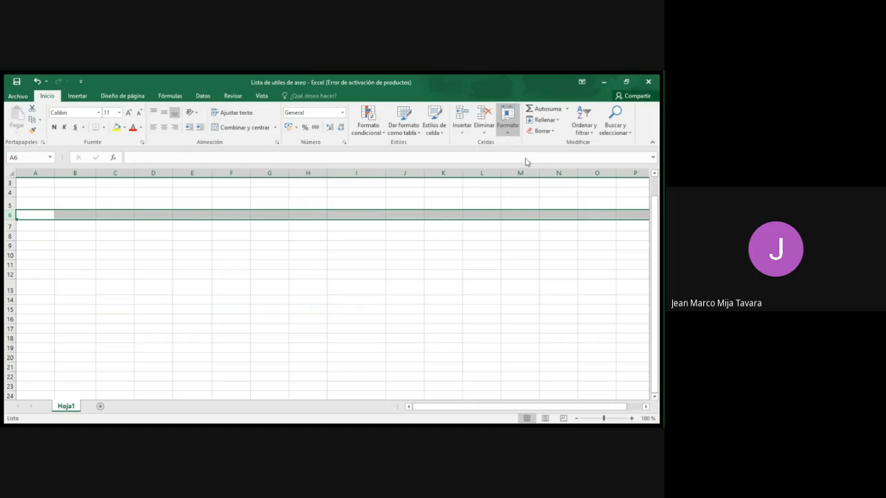
{"action": "left_click", "coordinate": [177, 249]}
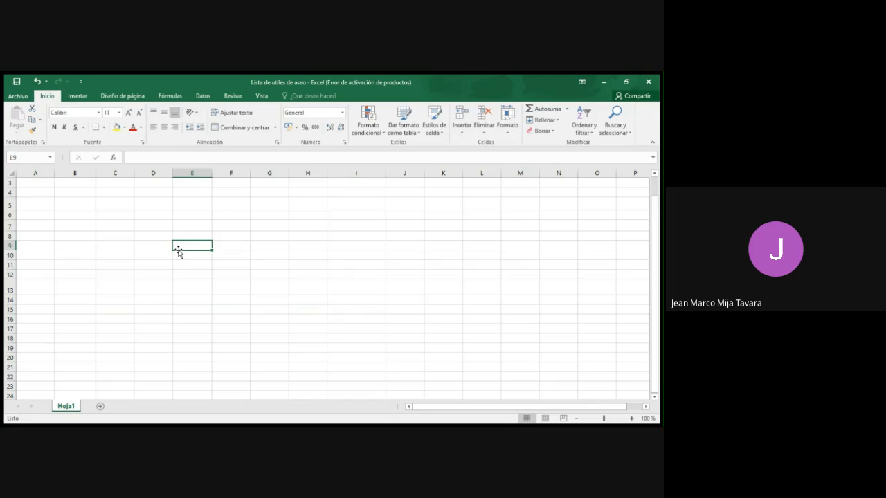
{"action": "left_click", "coordinate": [272, 274]}
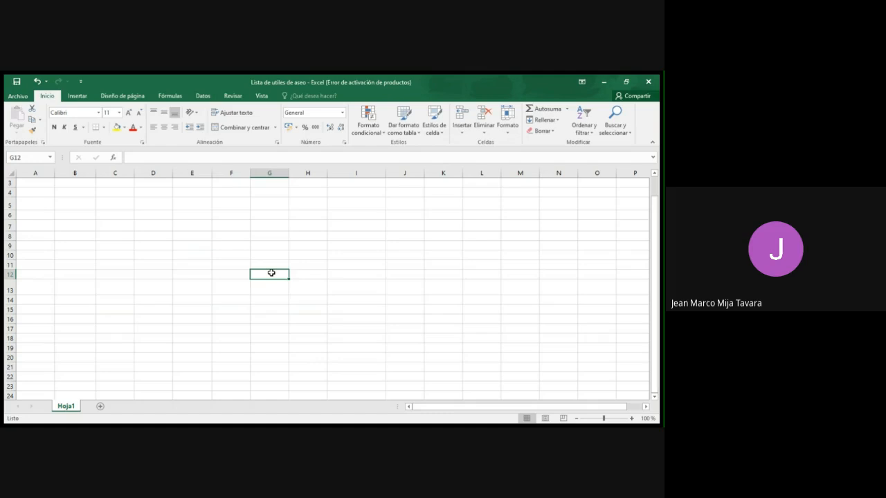
{"action": "left_click", "coordinate": [244, 246]}
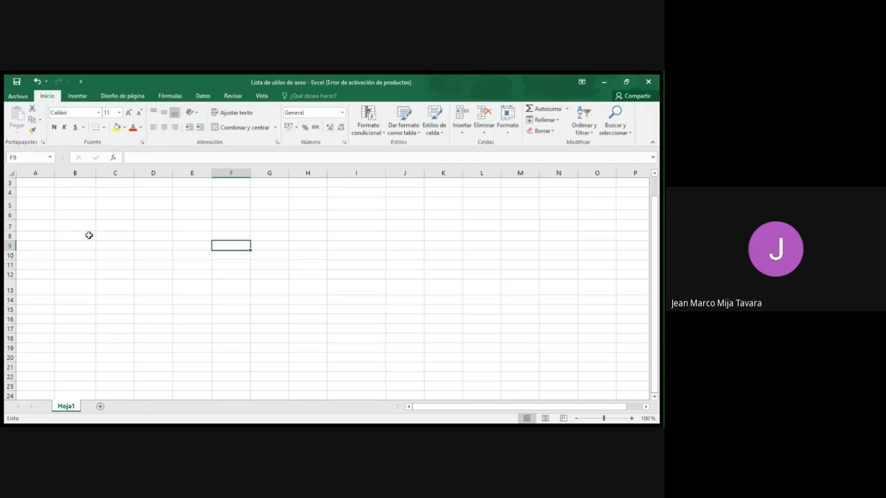
{"action": "left_click", "coordinate": [184, 241]}
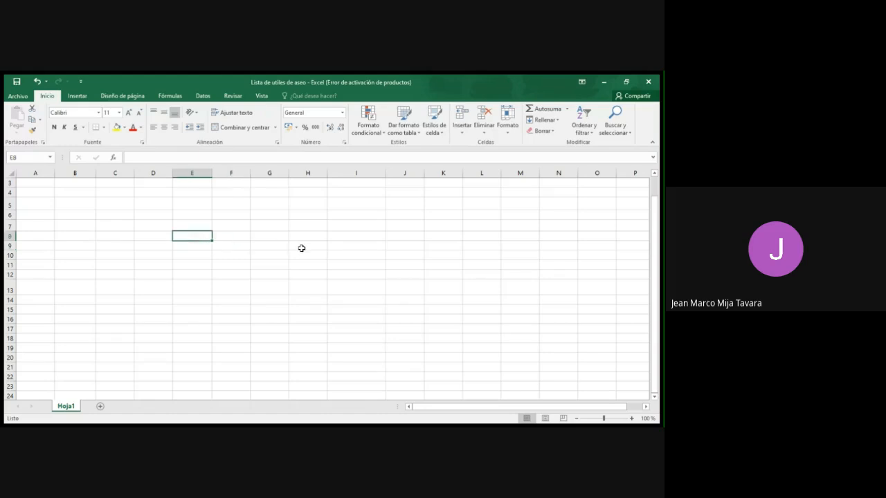
{"action": "left_click", "coordinate": [302, 248]}
{"action": "left_click", "coordinate": [194, 246]}
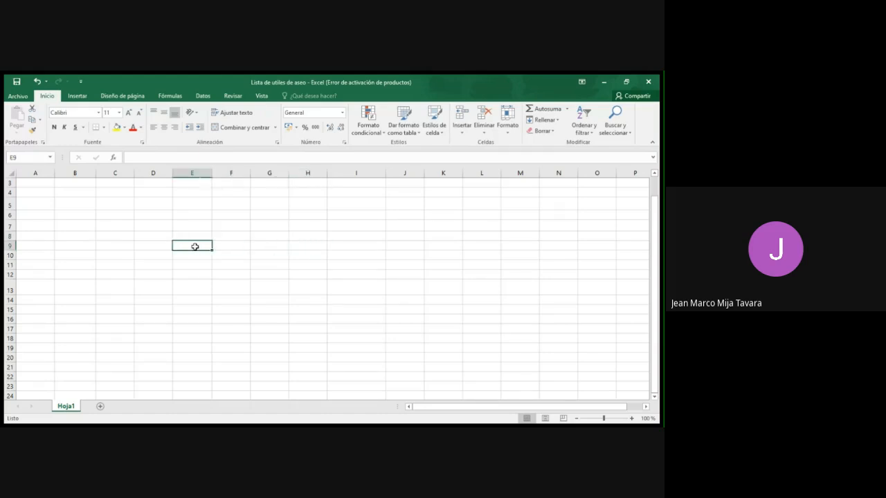
{"action": "left_click", "coordinate": [346, 275]}
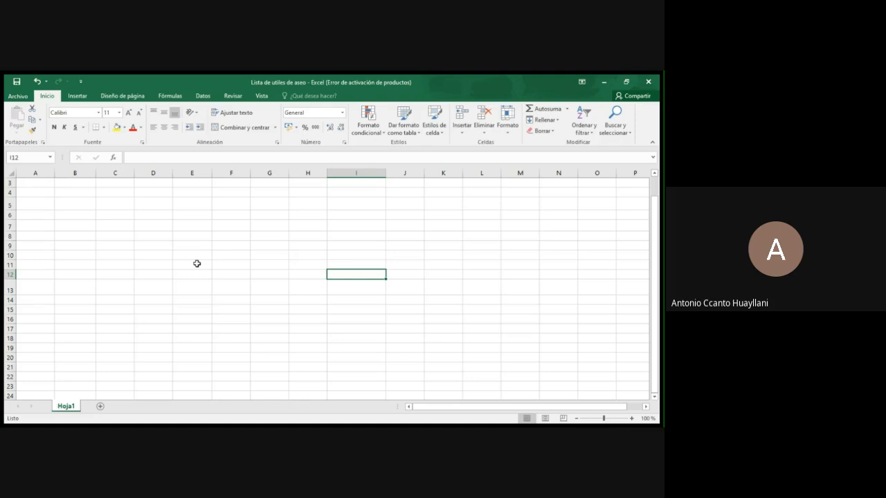
Step: Enter the weekdays "lunes" in D11 and "martes" in E11
{"action": "left_click", "coordinate": [153, 265]}
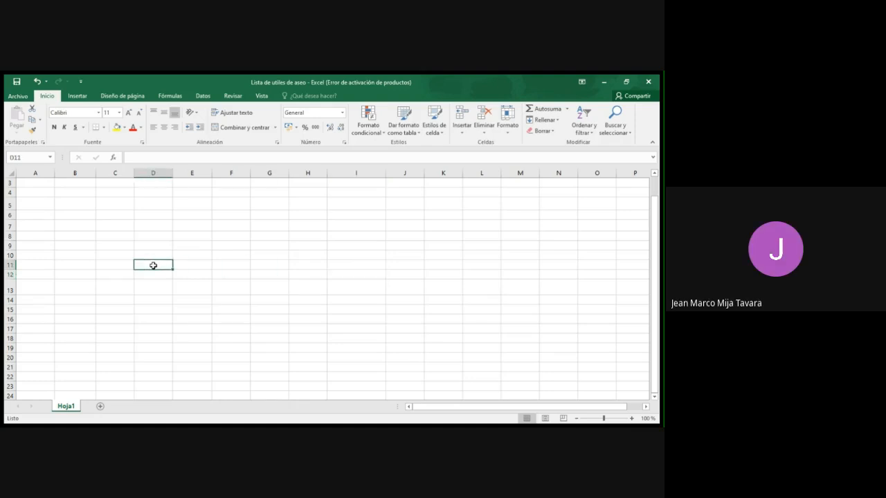
{"action": "type", "text": "lunes"}
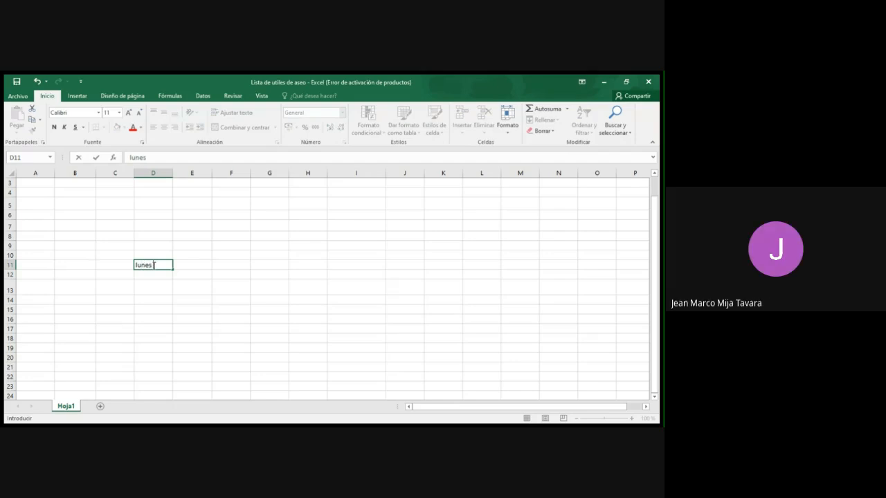
{"action": "key", "text": "Tab"}
{"action": "type", "text": "mates"}
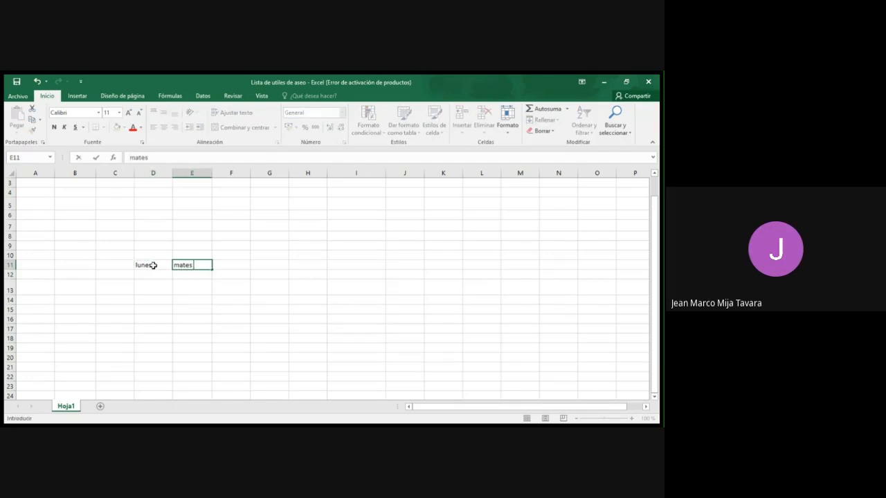
{"action": "key", "text": "BackSpace"}
{"action": "key", "text": "BackSpace"}
{"action": "key", "text": "BackSpace"}
{"action": "type", "text": "rtes"}
{"action": "key", "text": "Return"}
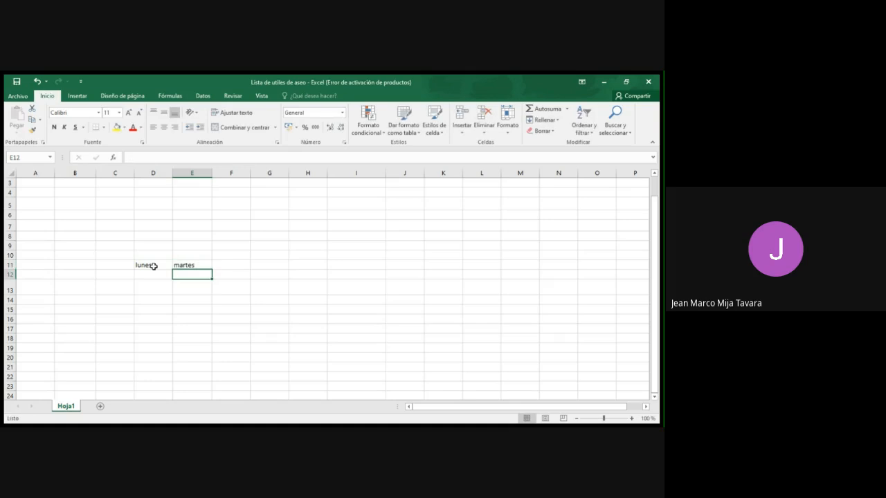
Step: Extend the weekday series from D11:E11 across row 11 to "sábado" in I11 with AutoFill
{"action": "left_click", "coordinate": [156, 298]}
{"action": "left_click", "coordinate": [149, 264]}
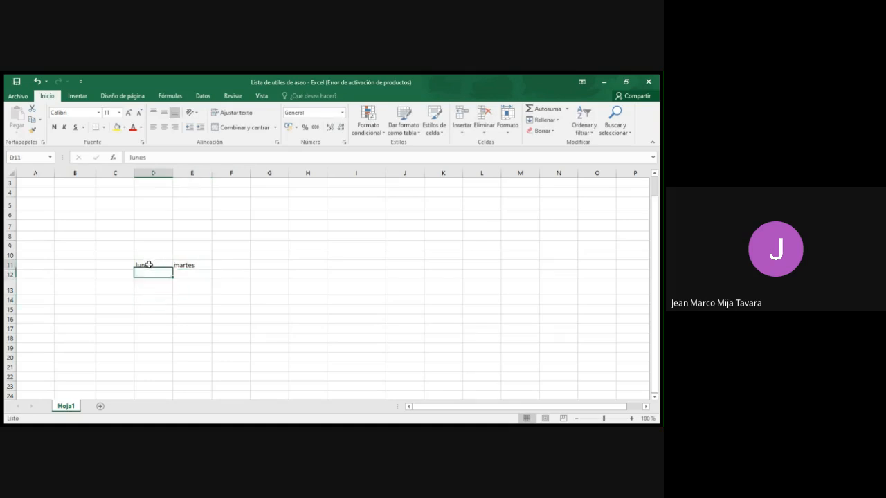
{"action": "left_click_drag", "start_coordinate": [149, 264], "coordinate": [400, 278]}
{"action": "left_click", "coordinate": [231, 348]}
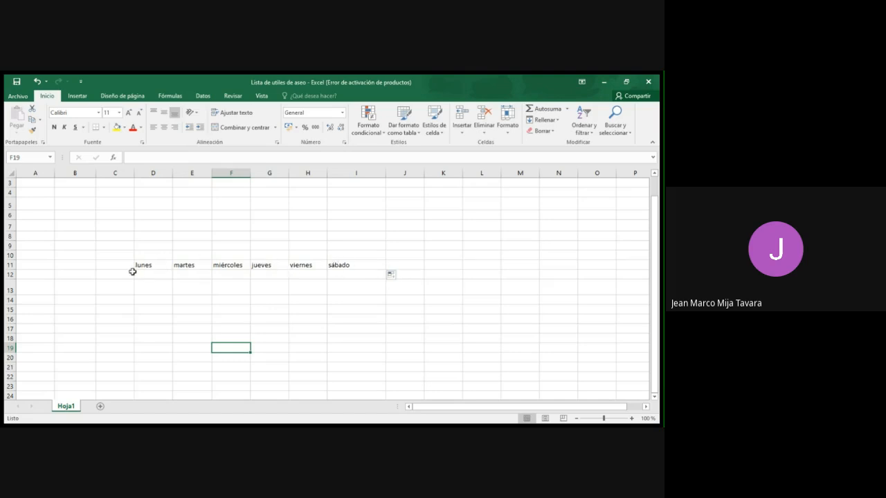
Step: Clear the weekday names from D11:I11
{"action": "left_click", "coordinate": [163, 284]}
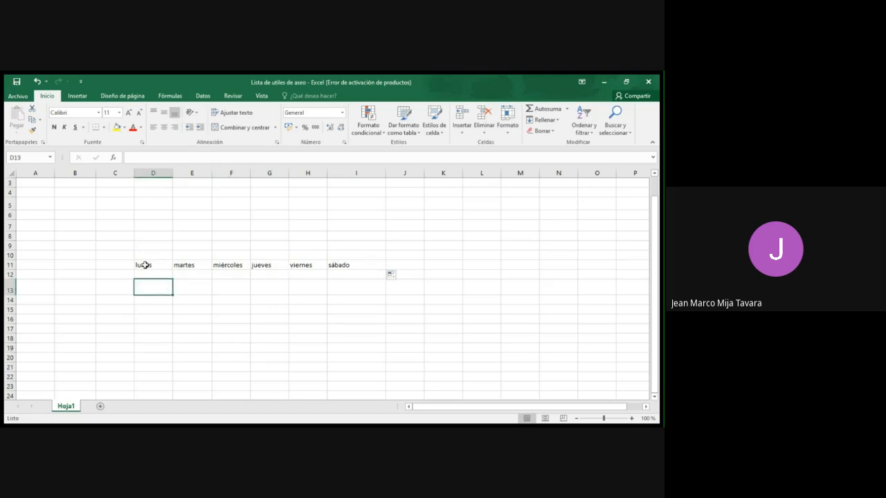
{"action": "left_click", "coordinate": [149, 267]}
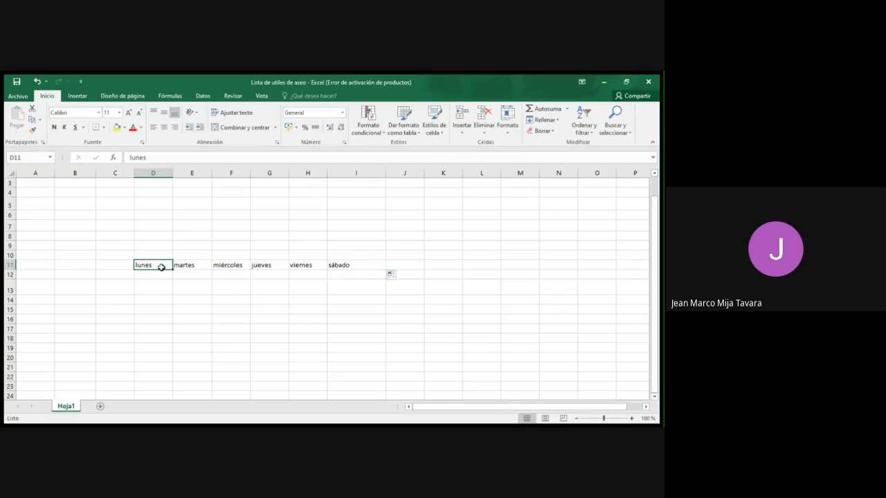
{"action": "left_click_drag", "start_coordinate": [161, 267], "coordinate": [351, 263]}
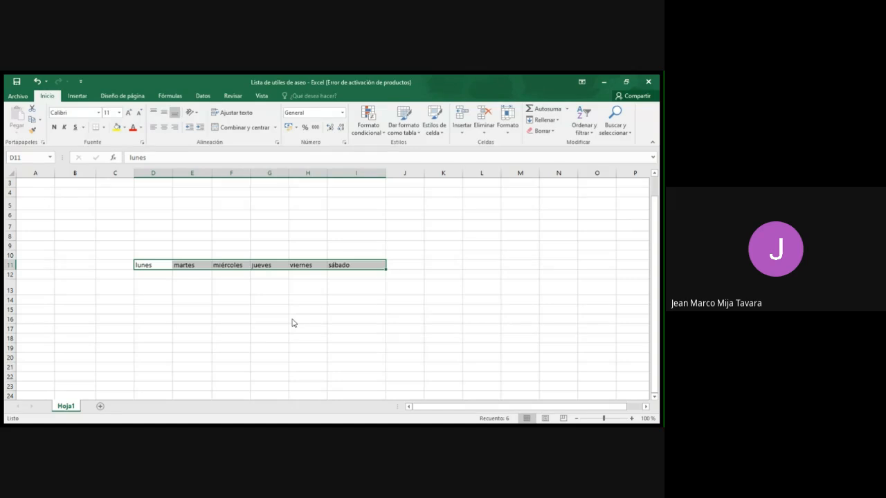
{"action": "key", "text": "Delete"}
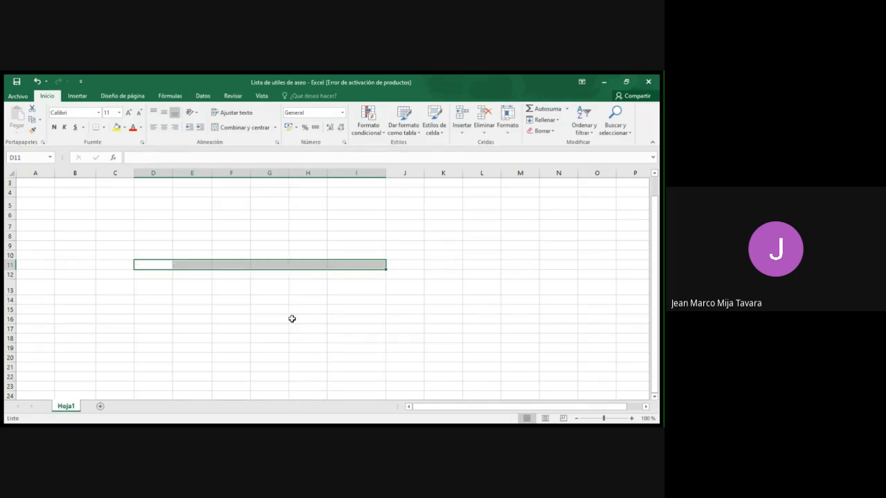
{"action": "left_click", "coordinate": [249, 307]}
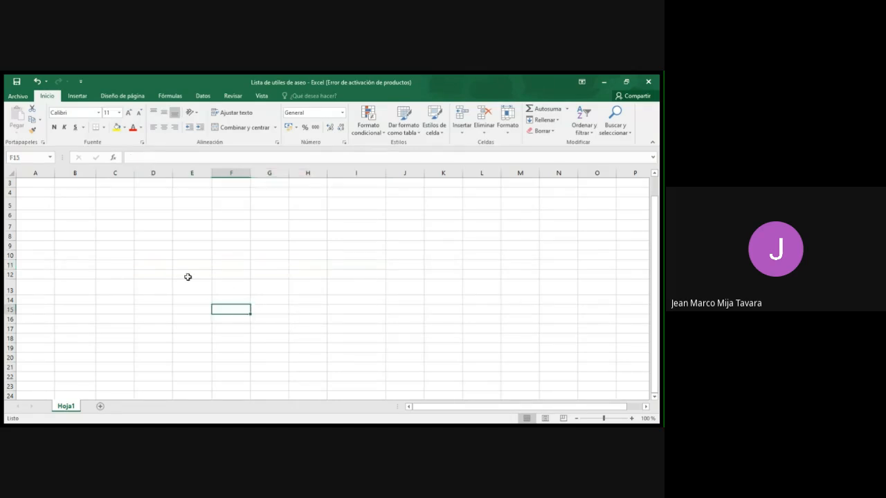
Step: Enter the months "enero" in D11 and "febrero" in E11
{"action": "left_click", "coordinate": [158, 265]}
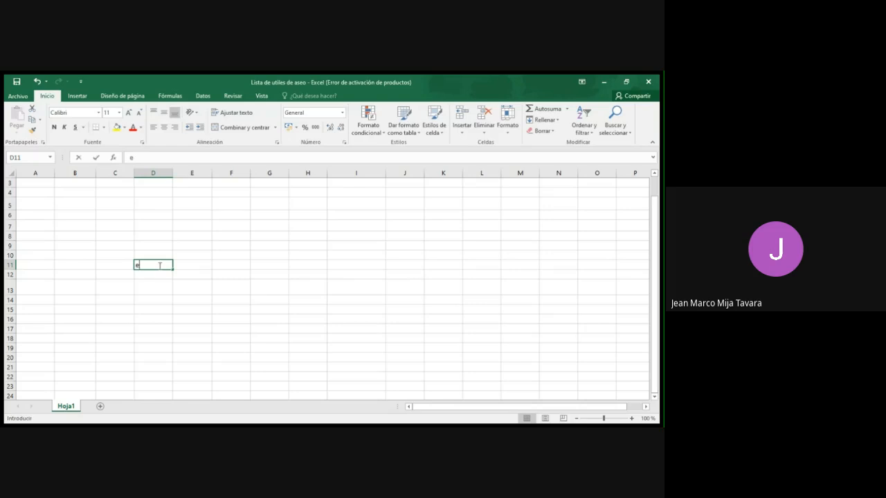
{"action": "type", "text": "enero"}
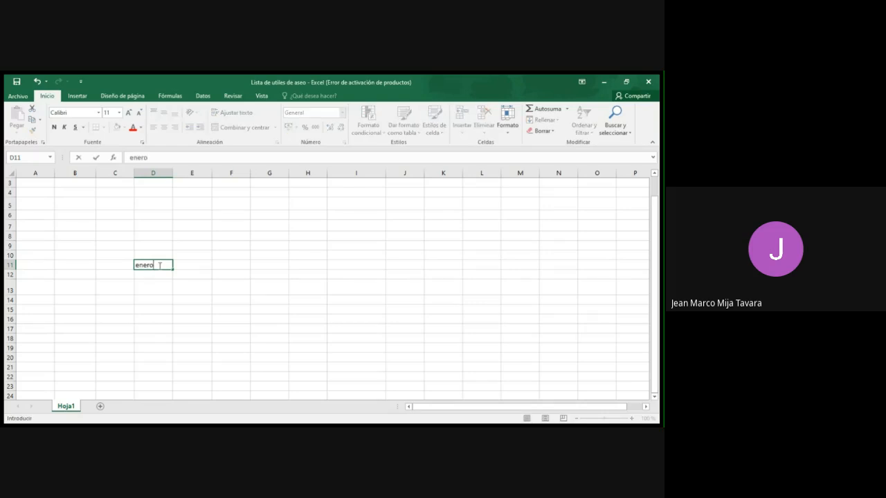
{"action": "key", "text": "Tab"}
{"action": "type", "text": "febrer"}
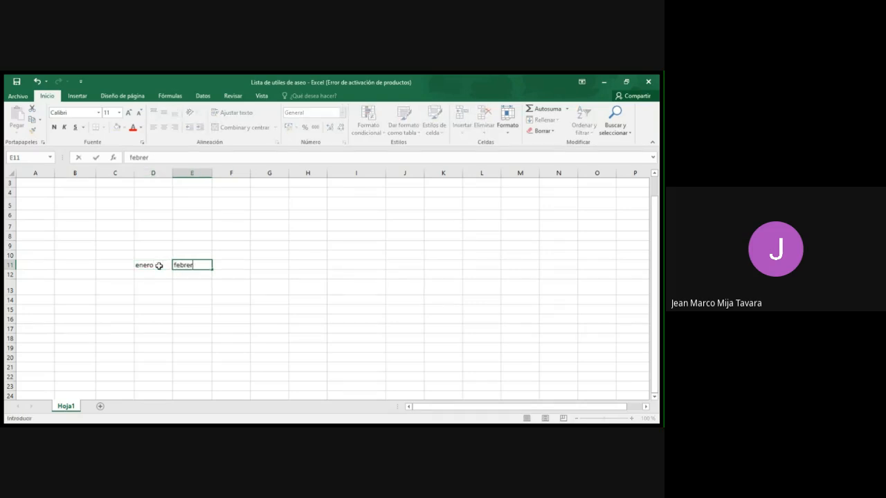
{"action": "type", "text": "o"}
{"action": "key", "text": "Down"}
{"action": "key", "text": "Down"}
{"action": "key", "text": "Down"}
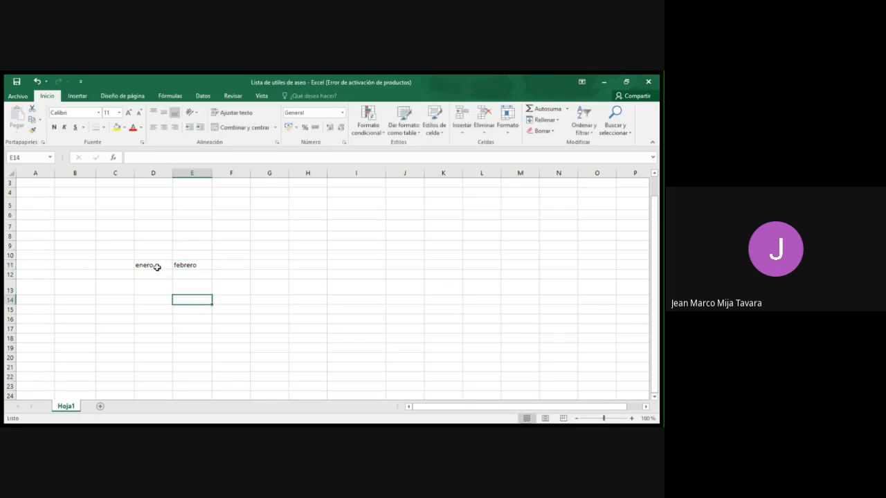
Step: Extend the month series from D11:E11 across row 11 to "agosto" in K11 with AutoFill
{"action": "left_click", "coordinate": [159, 265]}
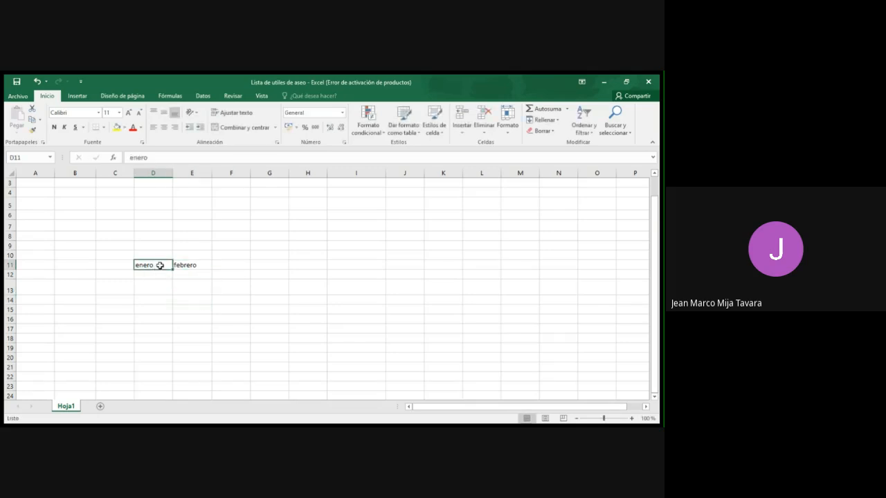
{"action": "left_click_drag", "start_coordinate": [159, 265], "coordinate": [198, 264]}
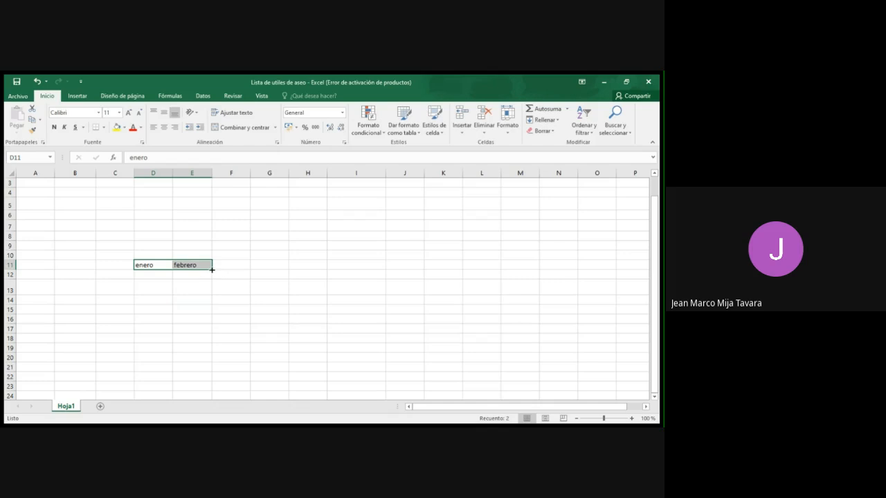
{"action": "left_click_drag", "start_coordinate": [212, 270], "coordinate": [456, 265]}
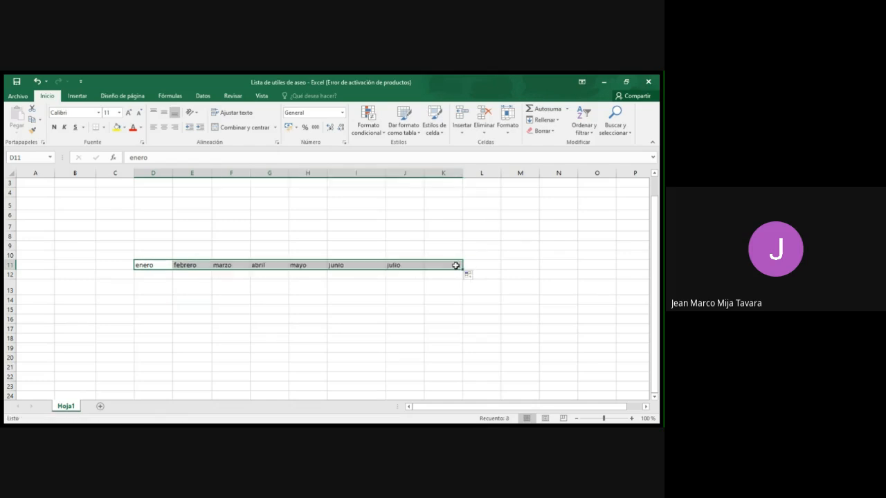
{"action": "left_click", "coordinate": [259, 318]}
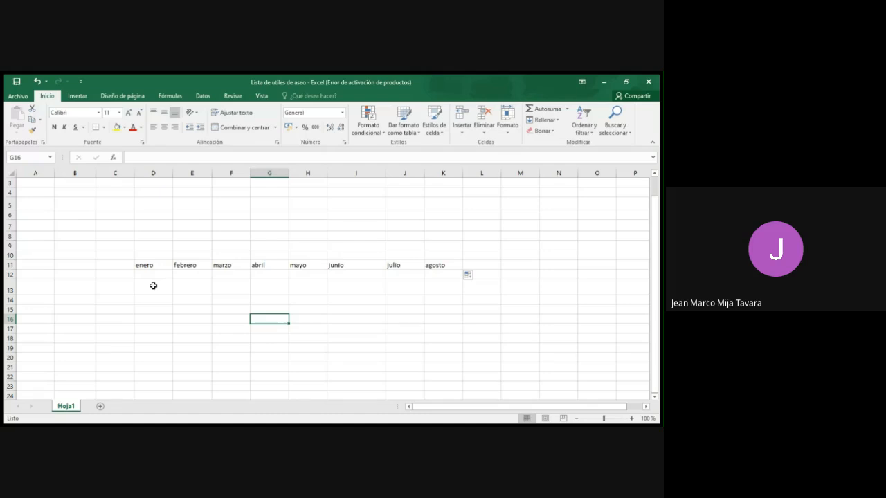
Step: Undo the month series fill and the entries of both starting months in row 11
{"action": "key", "text": "ctrl+z"}
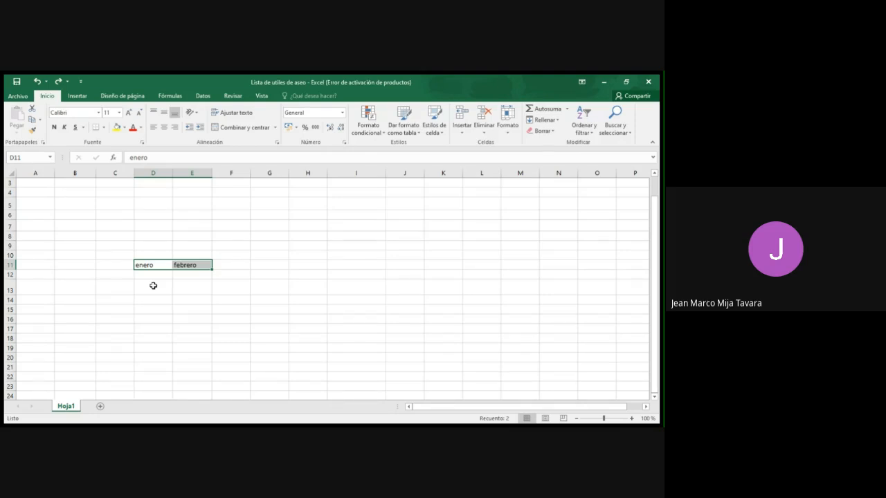
{"action": "key", "text": "ctrl+z"}
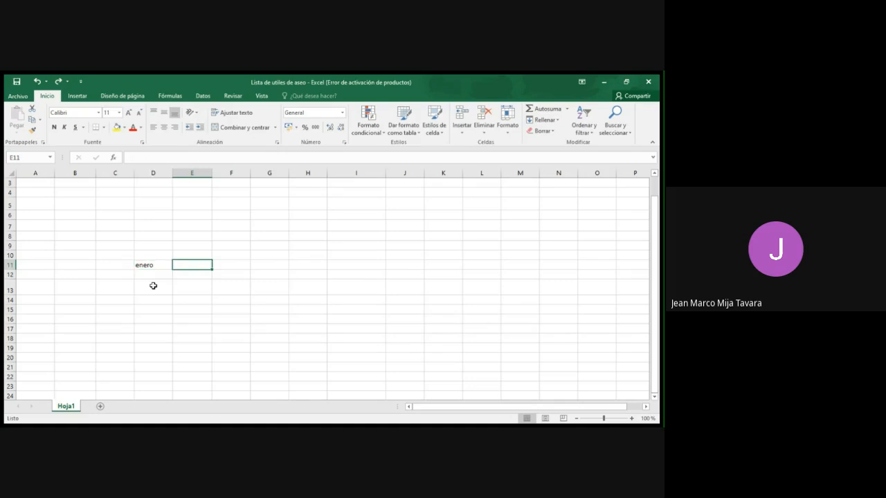
{"action": "key", "text": "ctrl+z"}
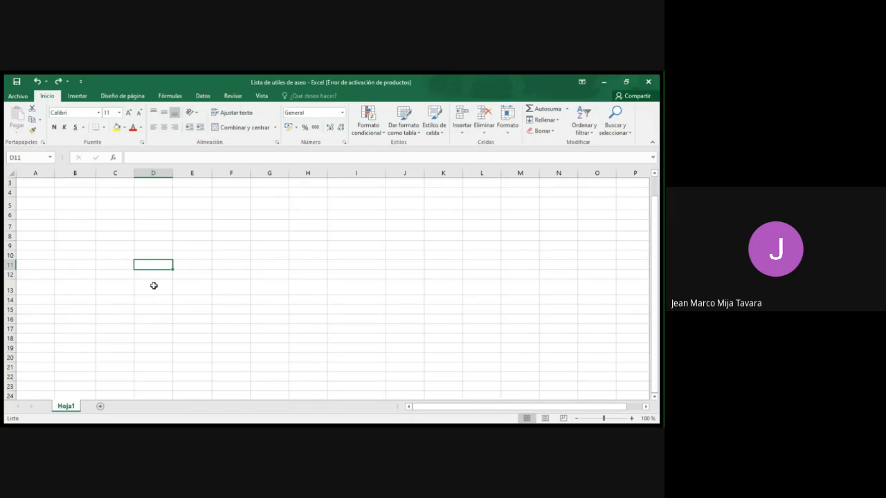
Step: Close the "Lista de utiles de aseo" workbook
{"action": "left_click", "coordinate": [193, 265]}
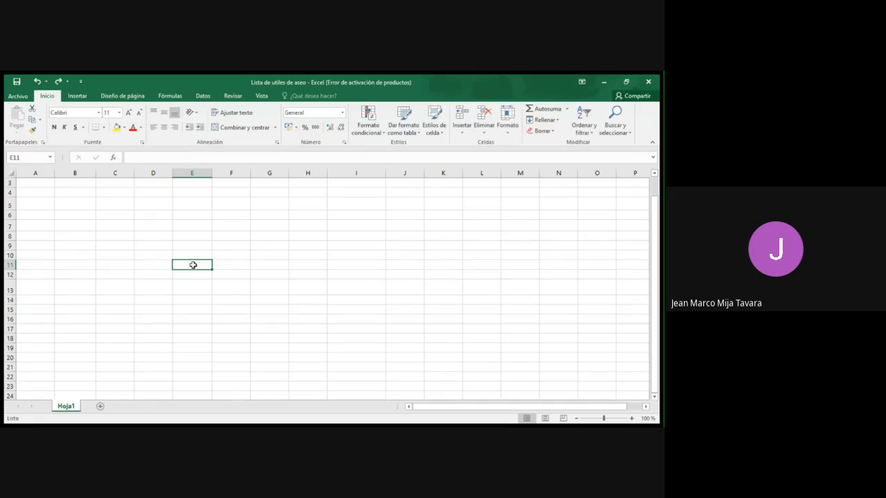
{"action": "left_click", "coordinate": [235, 254]}
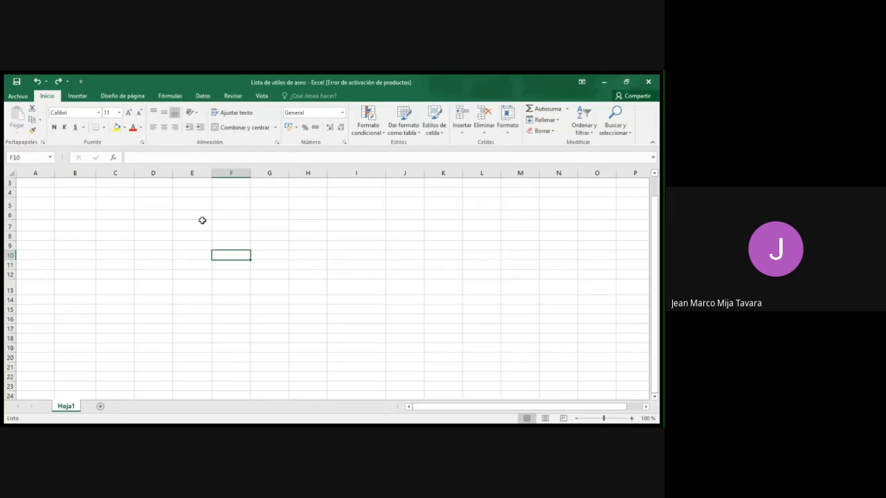
{"action": "left_click", "coordinate": [647, 83]}
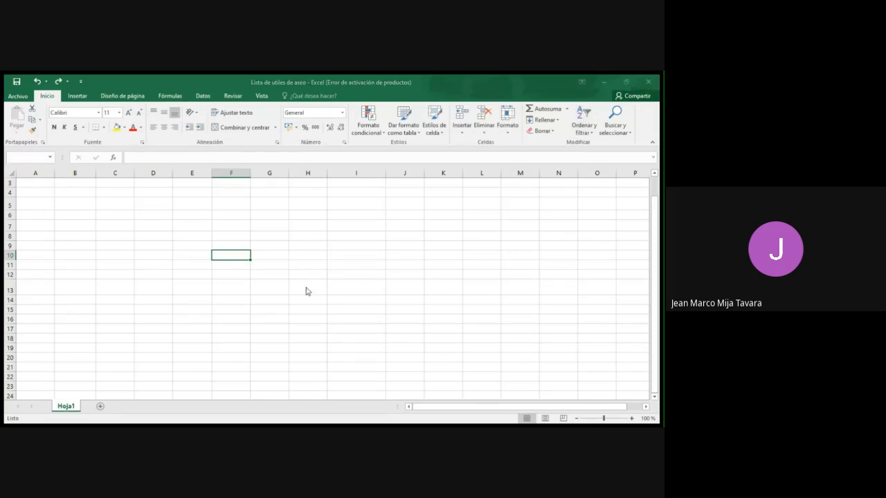